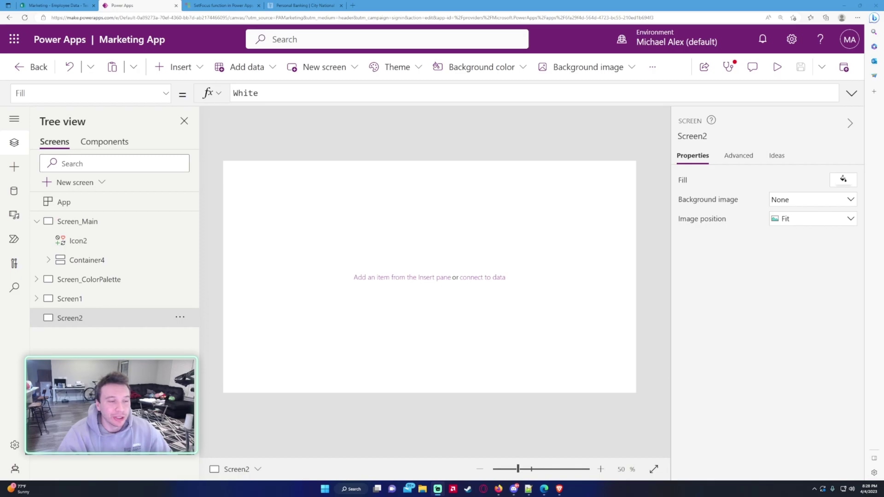
# Switch to the SharePoint site and look over the columns of the Employee Data list
pyautogui.click(63, 5)
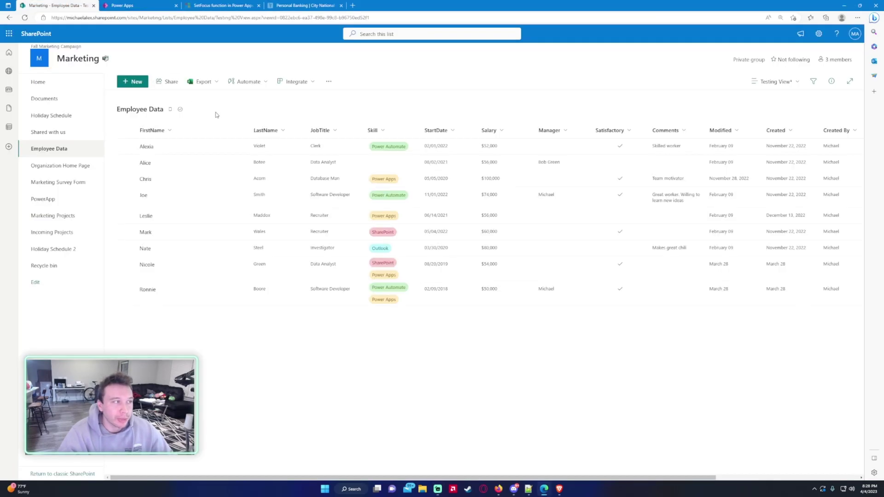
pyautogui.hotkey('ctrl', '+')
pyautogui.hotkey('ctrl', '+')
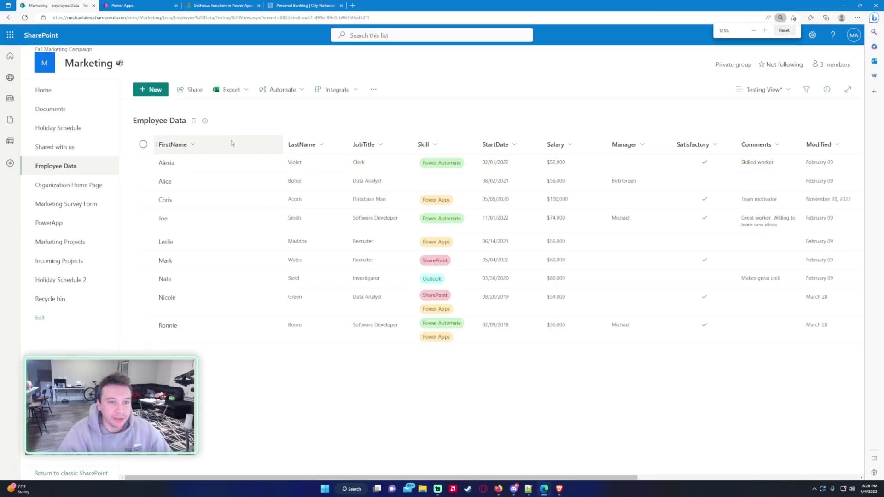
pyautogui.hotkey('ctrl', '+')
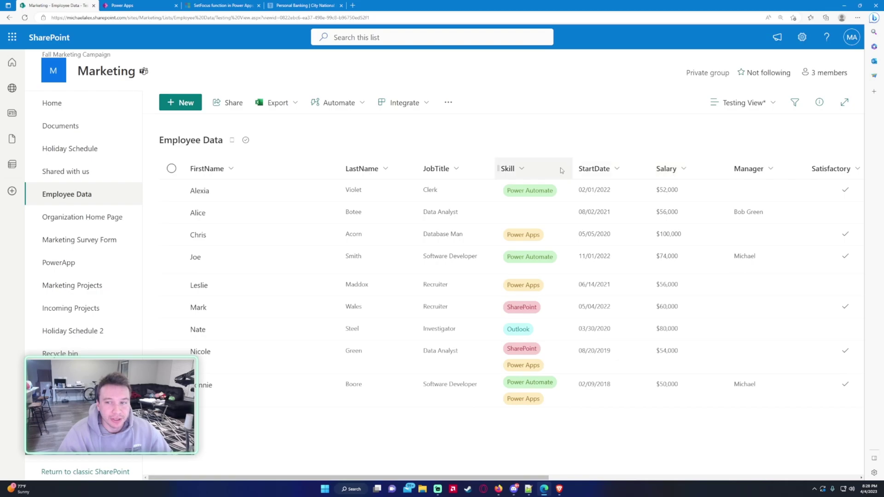
# Return to the Marketing App in Power Apps and insert a text label on the empty Screen2
pyautogui.click(143, 5)
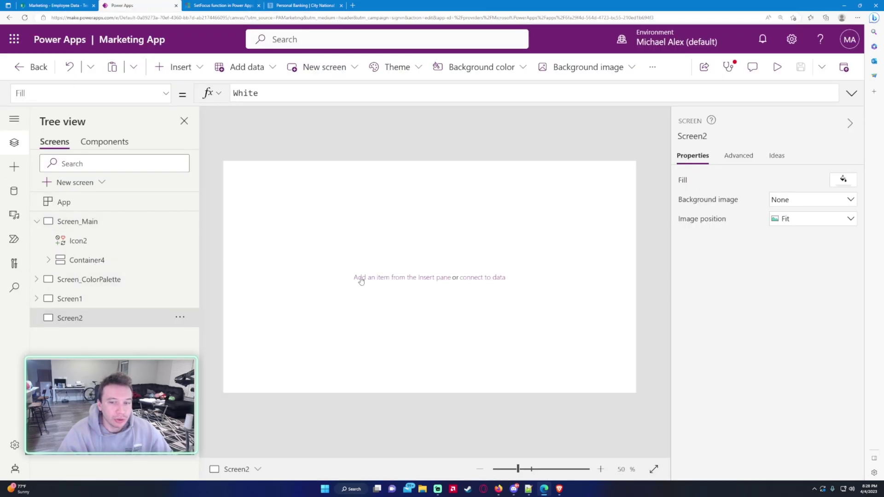
pyautogui.click(600, 470)
pyautogui.click(486, 472)
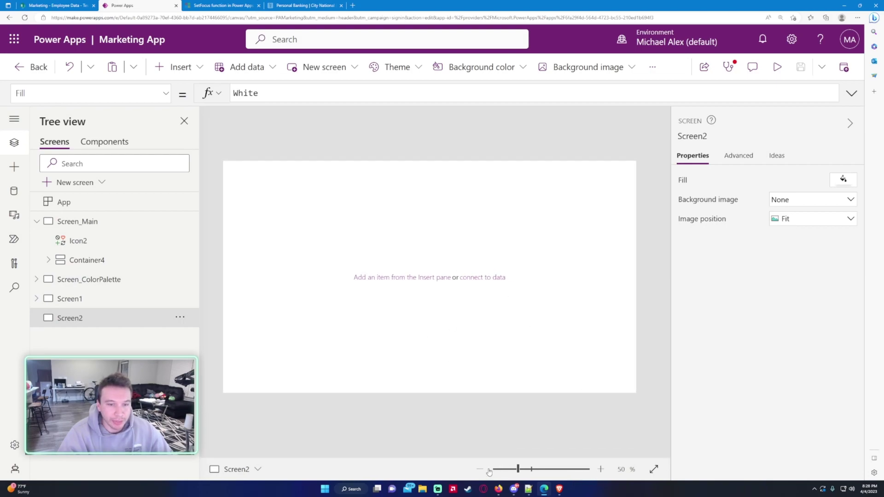
pyautogui.click(180, 69)
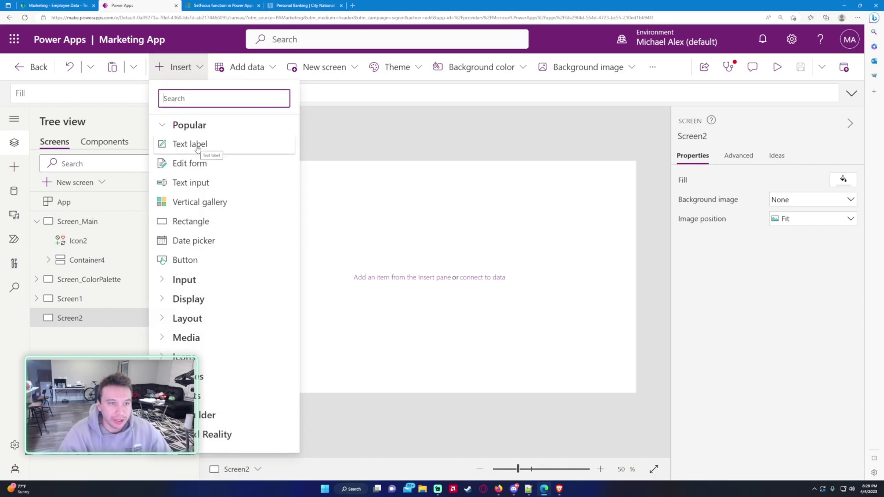
pyautogui.click(180, 151)
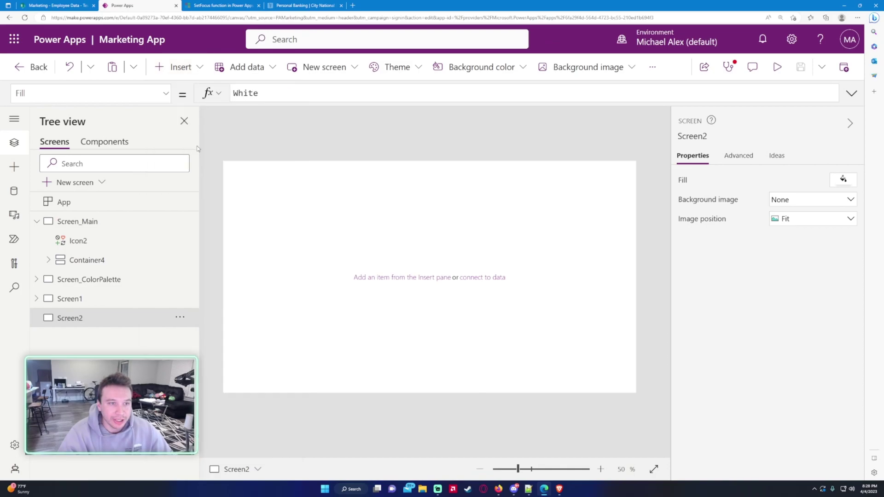
# Search the data sources for "sharepoint" and browse the Marketing site's lists without connecting any
pyautogui.click(14, 191)
pyautogui.moveTo(84, 179)
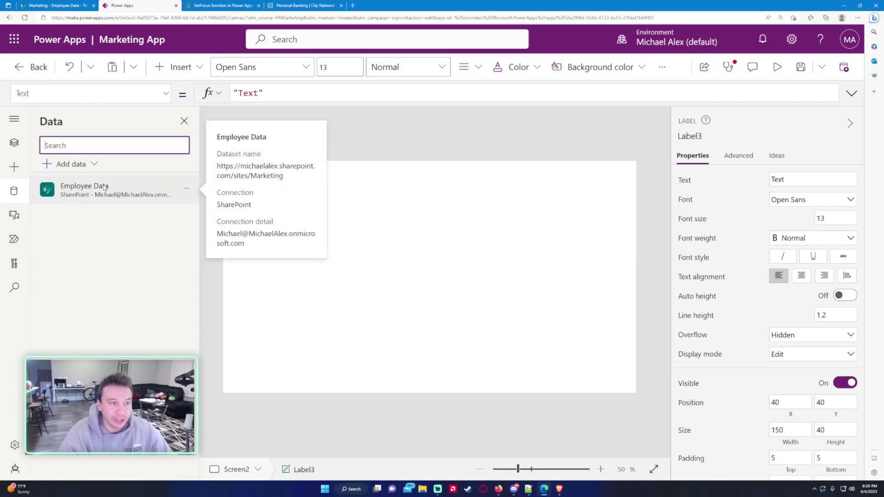
pyautogui.click(95, 169)
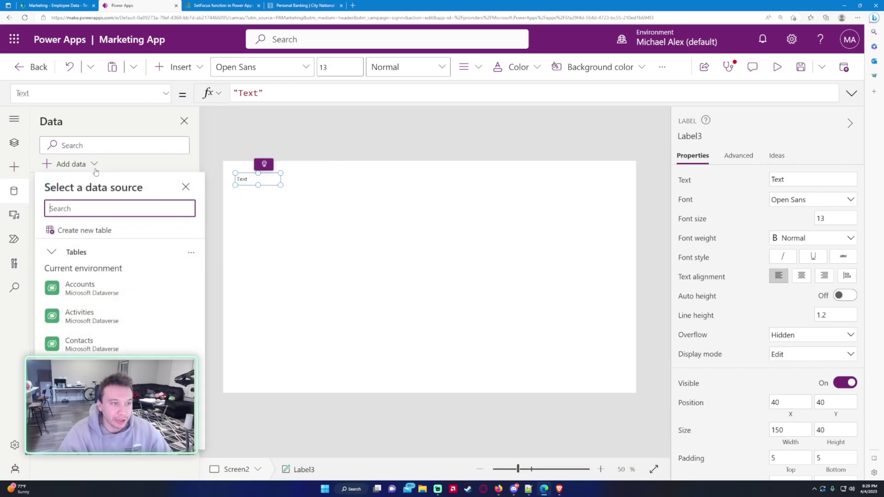
pyautogui.write('share')
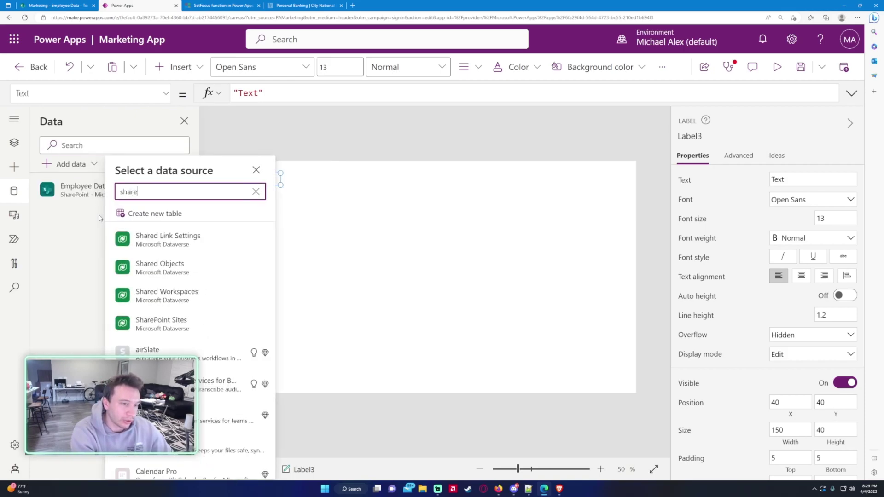
pyautogui.write('point')
pyautogui.scroll(-3, 155, 316)
pyautogui.scroll(-3, 155, 317)
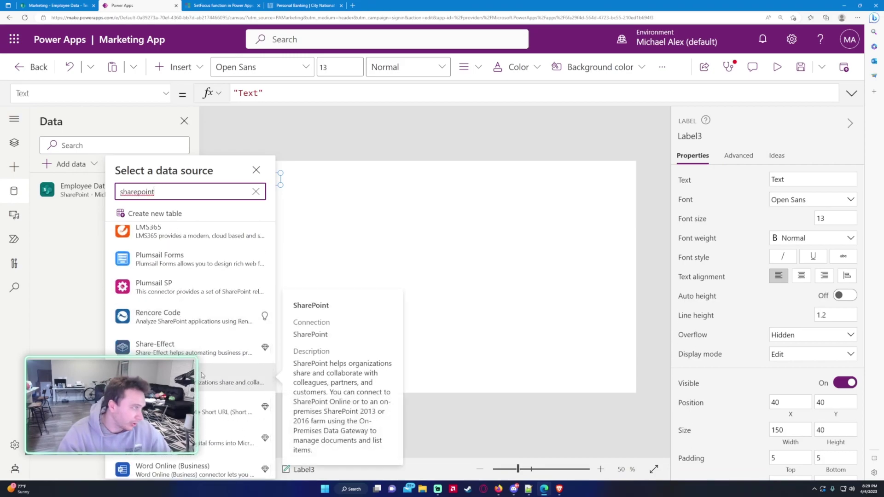
pyautogui.click(202, 375)
pyautogui.click(190, 230)
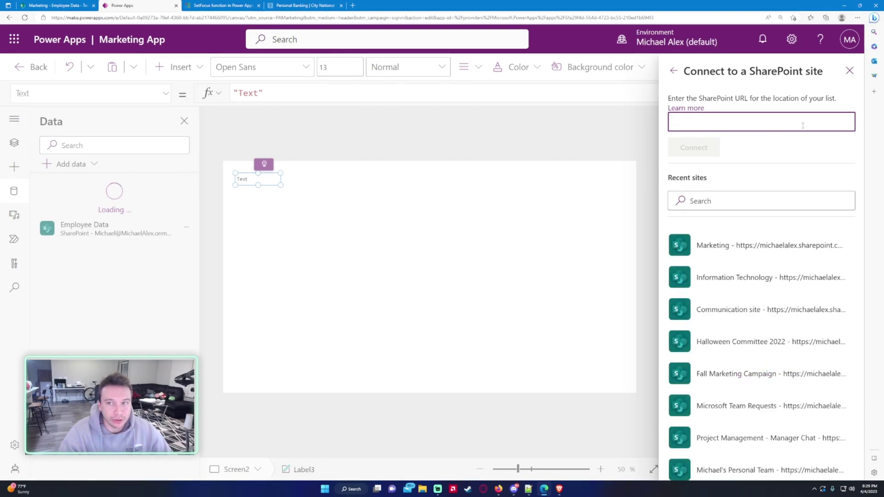
pyautogui.scroll(-1, 746, 276)
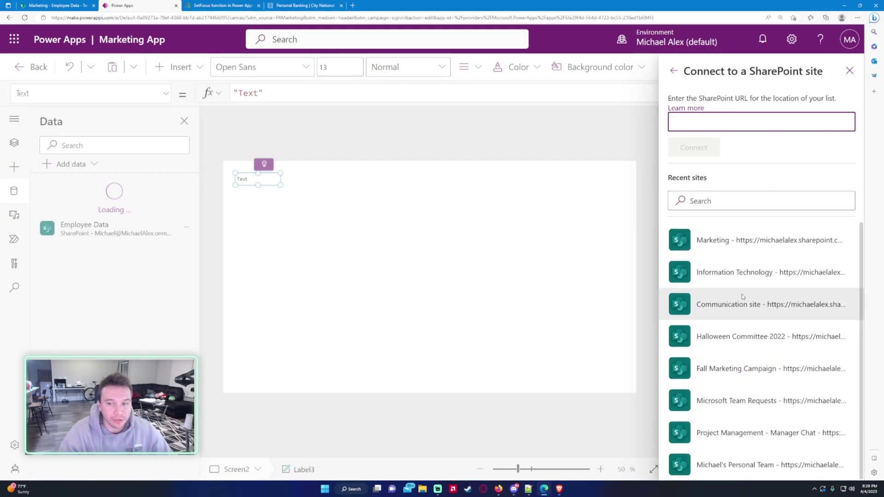
pyautogui.click(740, 244)
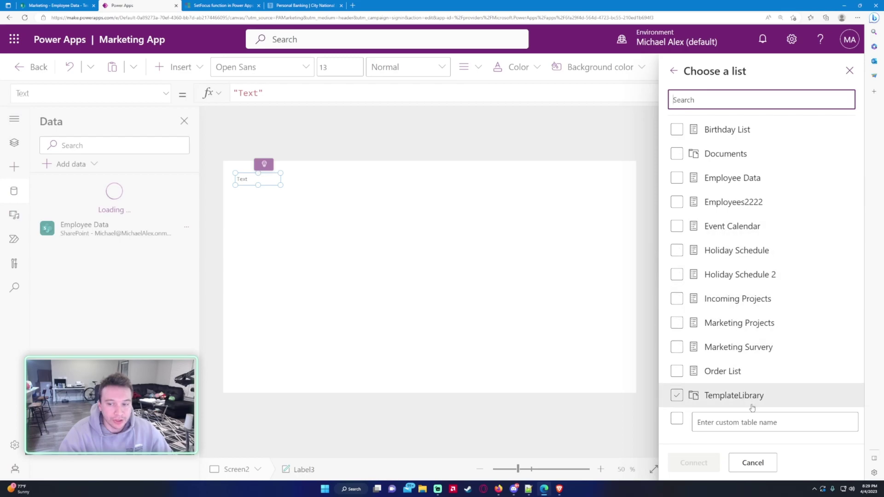
pyautogui.click(761, 466)
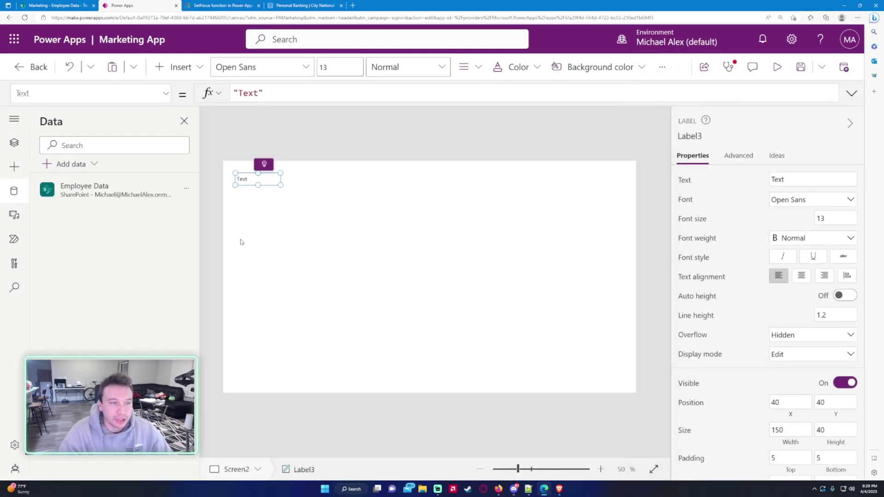
# Set the text label's position on Screen2 to X 0 and Y 0
pyautogui.click(14, 142)
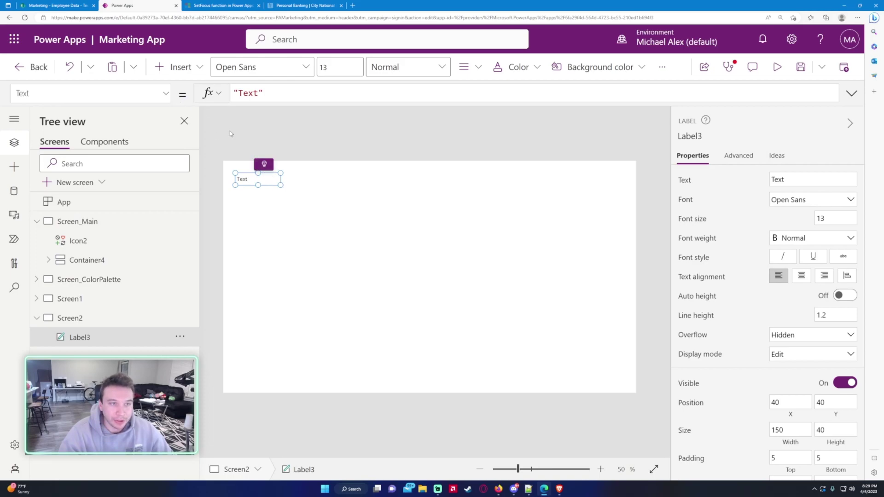
pyautogui.scroll(-2, 683, 225)
pyautogui.scroll(-2, 683, 226)
pyautogui.click(776, 213)
pyautogui.press('BackSpace')
pyautogui.click(825, 212)
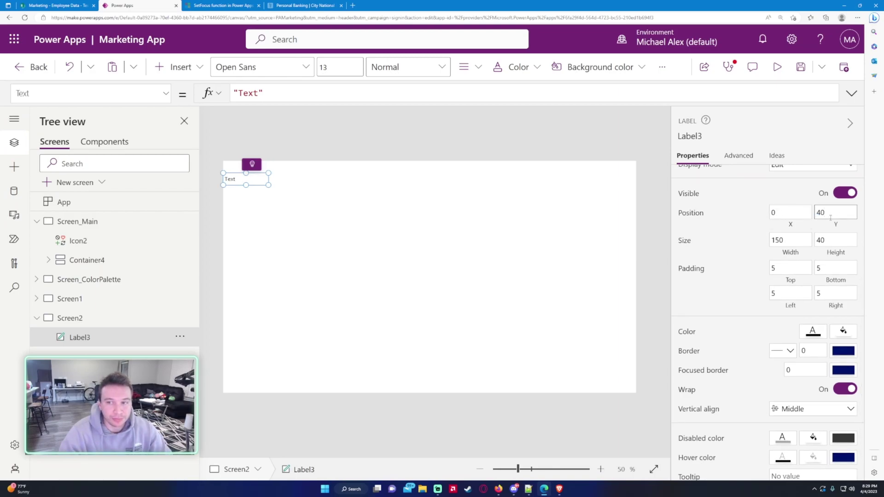
pyautogui.write('0')
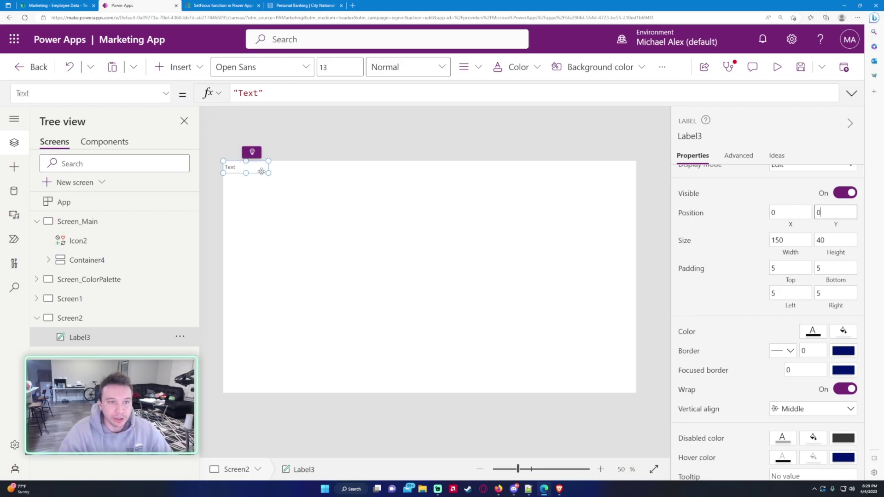
# Move the label down to Y 66 and insert a 1366 by 66 rectangle above it as a full-width header bar
pyautogui.moveTo(261, 172); pyautogui.dragTo(261, 191)
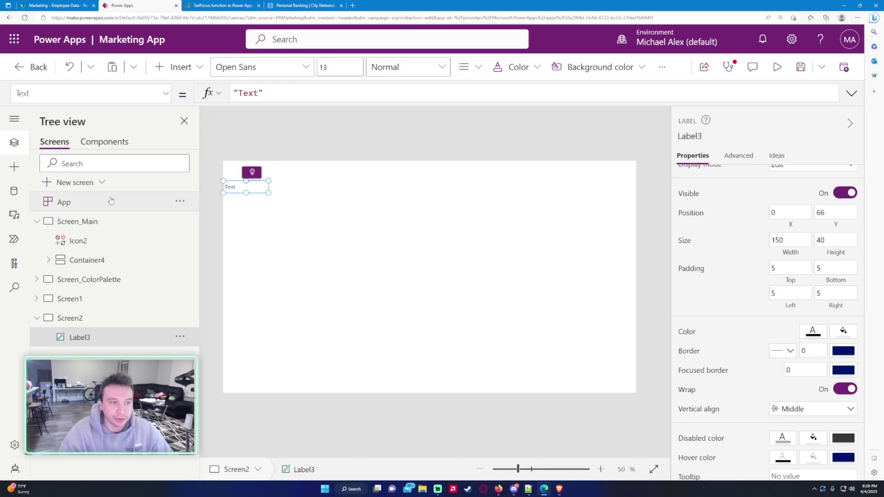
pyautogui.click(177, 67)
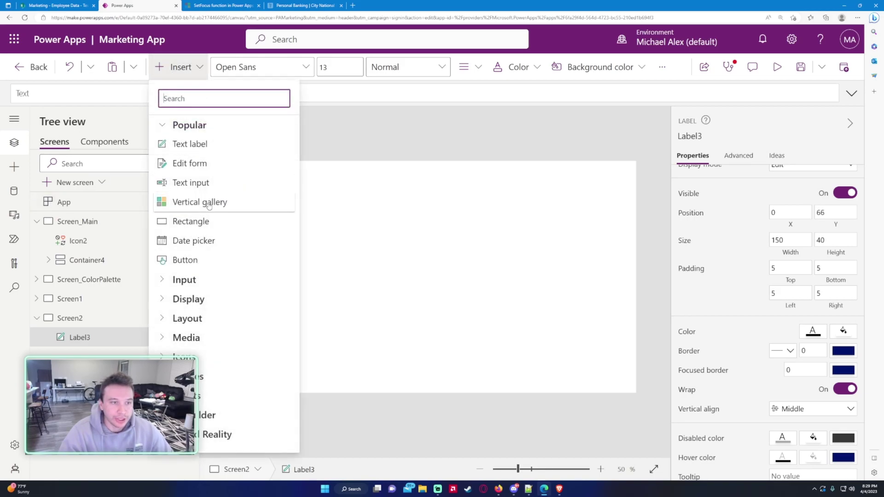
pyautogui.click(191, 221)
pyautogui.moveTo(257, 188); pyautogui.dragTo(647, 186)
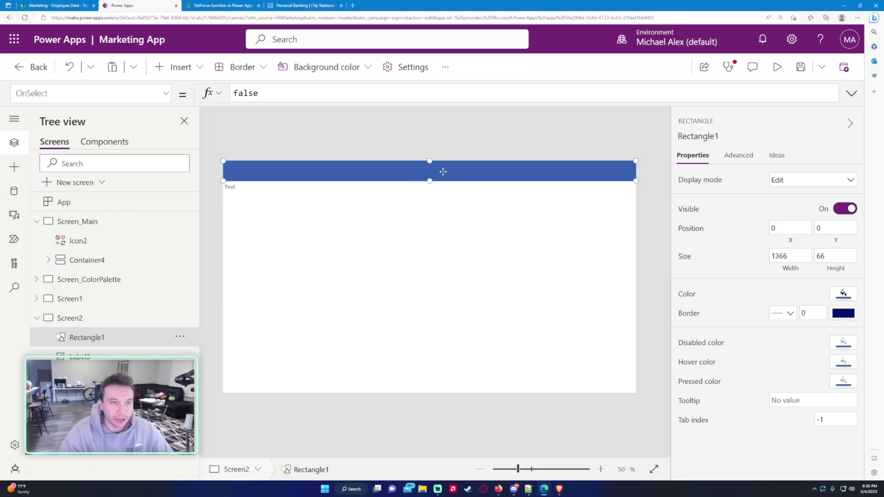
# Set the text label's Y position to 0
pyautogui.click(244, 187)
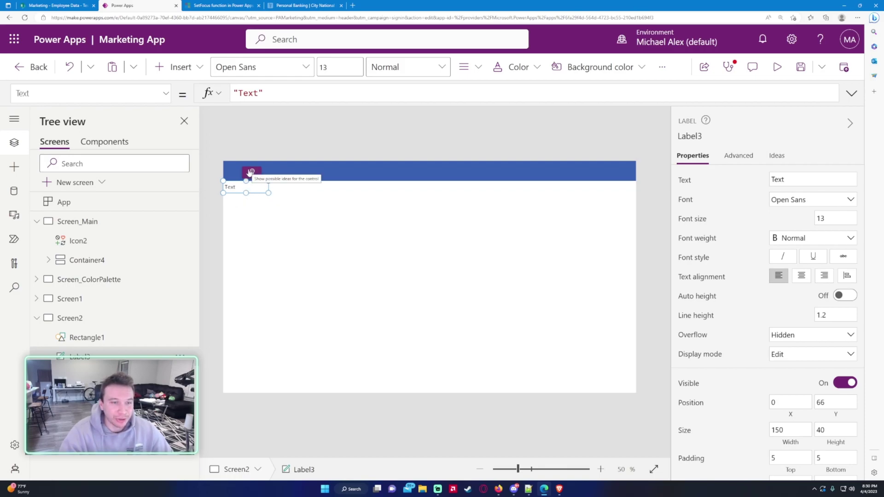
pyautogui.click(345, 176)
pyautogui.click(250, 190)
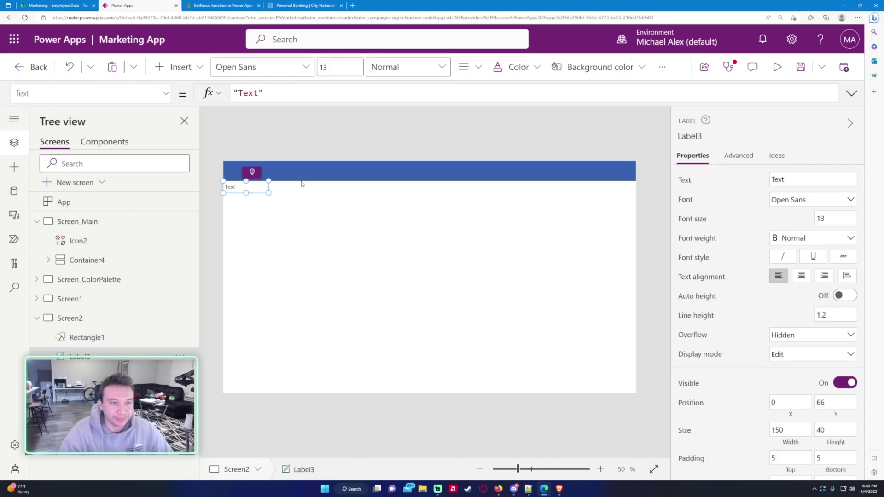
pyautogui.scroll(-1, 845, 383)
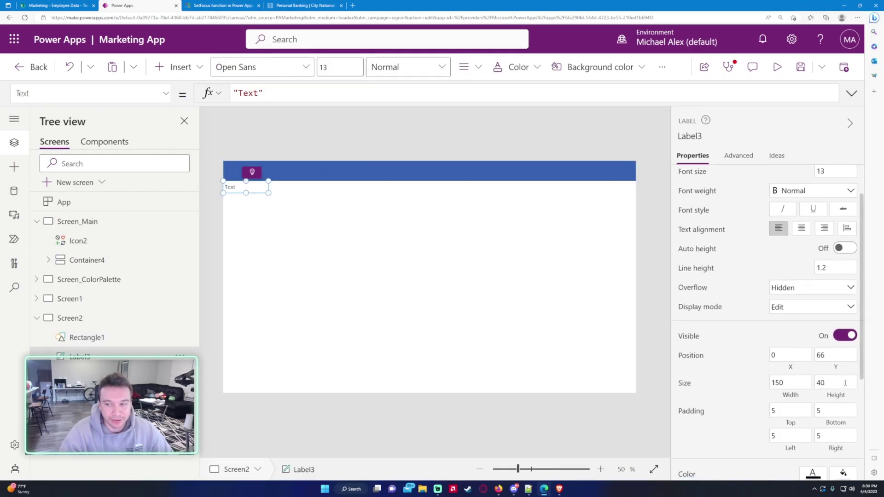
pyautogui.click(822, 355)
pyautogui.write('0')
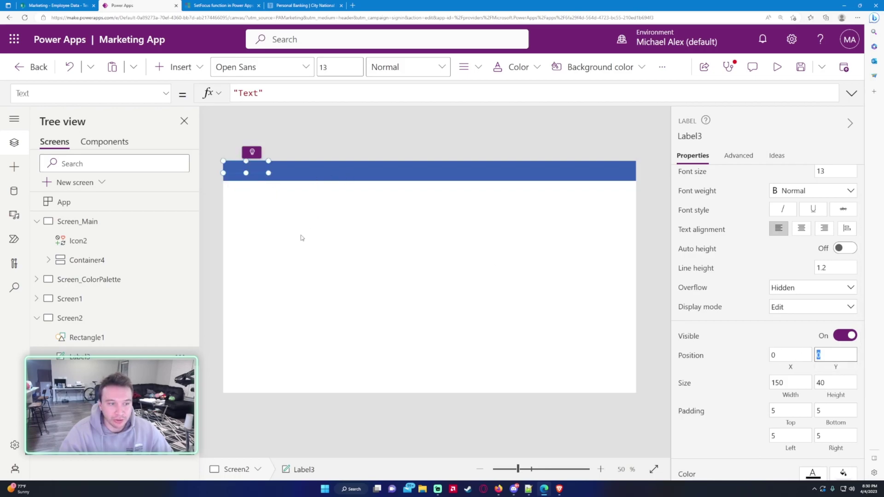
# Set the text label's Y property to the formula Rectangle1.Height
pyautogui.click(115, 93)
pyautogui.scroll(-3, 92, 184)
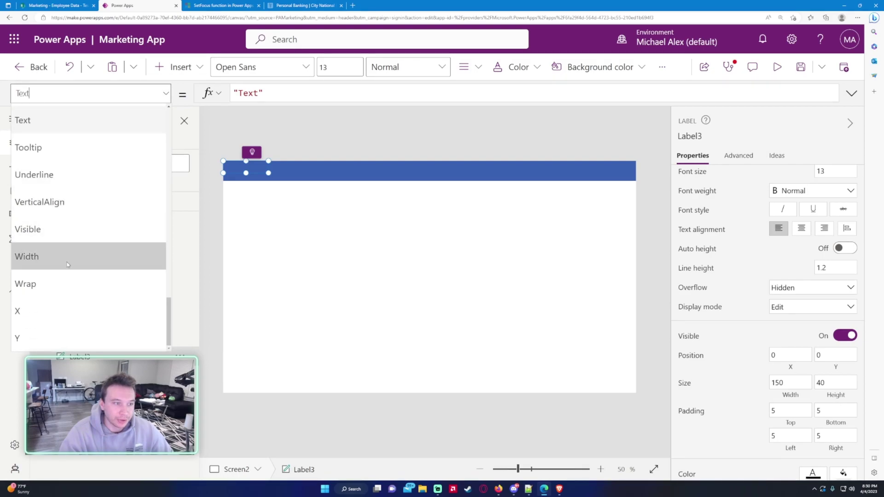
pyautogui.click(88, 364)
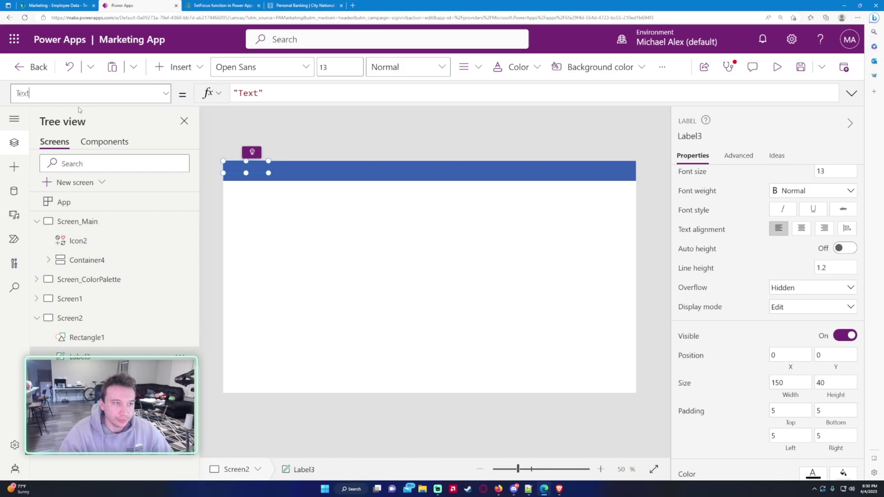
pyautogui.click(166, 93)
pyautogui.click(27, 338)
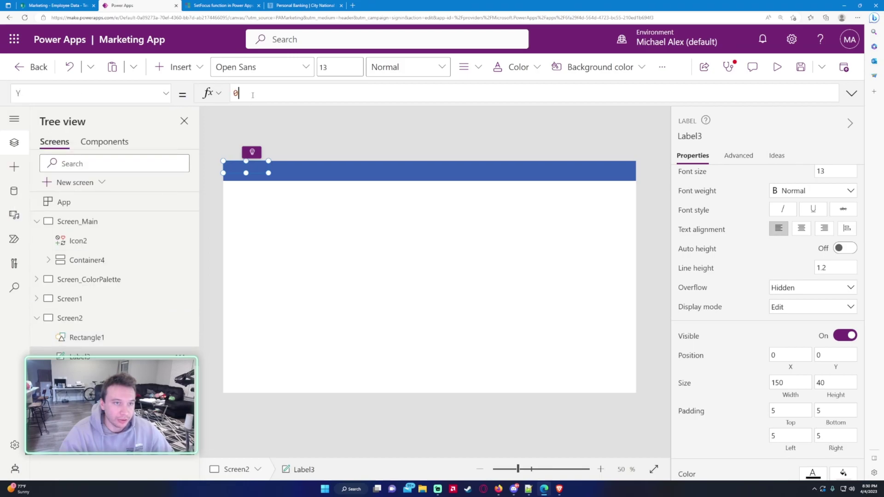
pyautogui.press('BackSpace')
pyautogui.write('Rectangle1.Height')
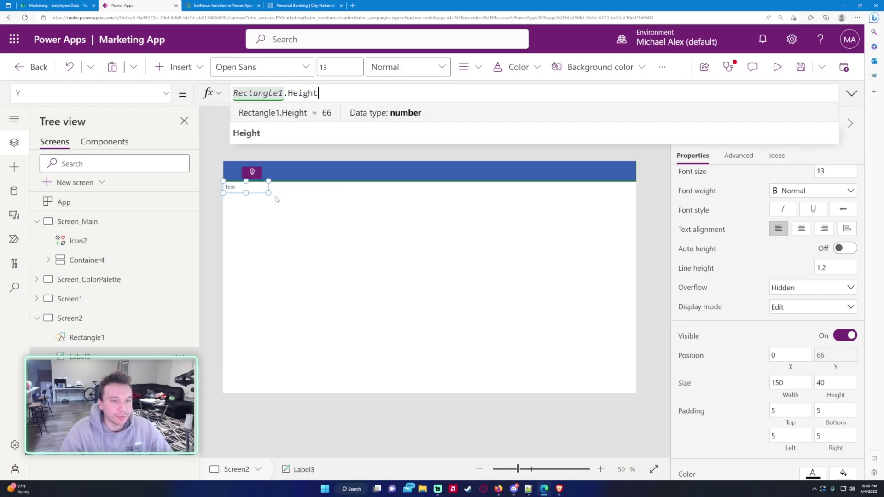
# Set the text label's Width property to the formula Parent.Width * .2
pyautogui.click(165, 93)
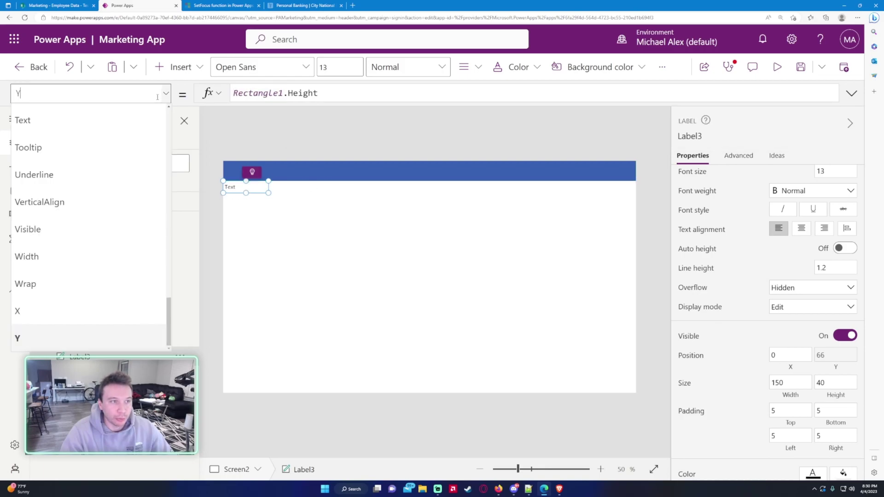
pyautogui.click(126, 258)
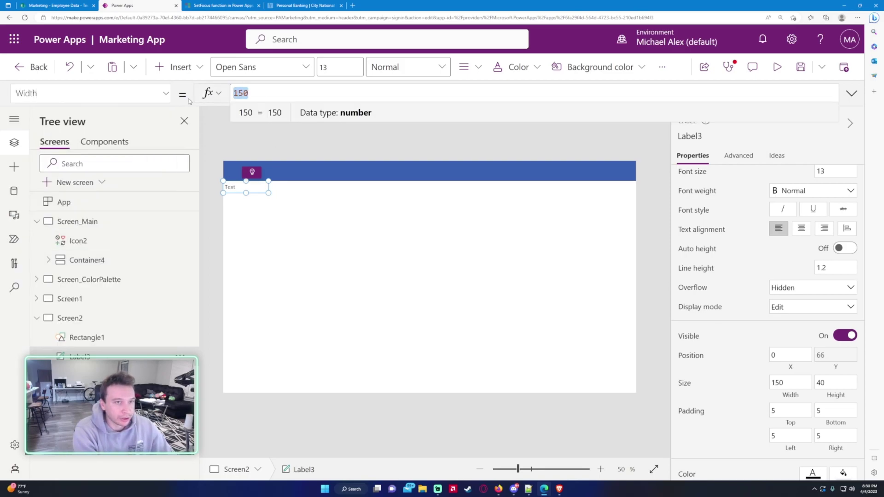
pyautogui.write('Parent.Width')
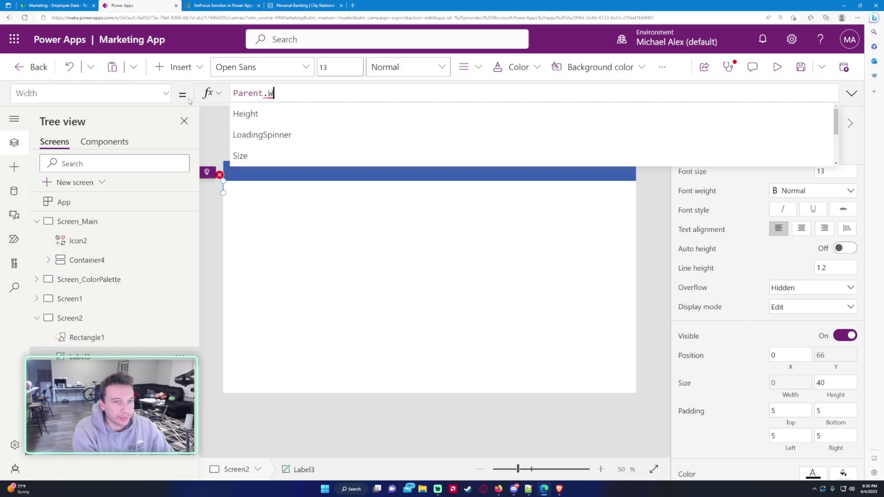
pyautogui.write(' * .2')
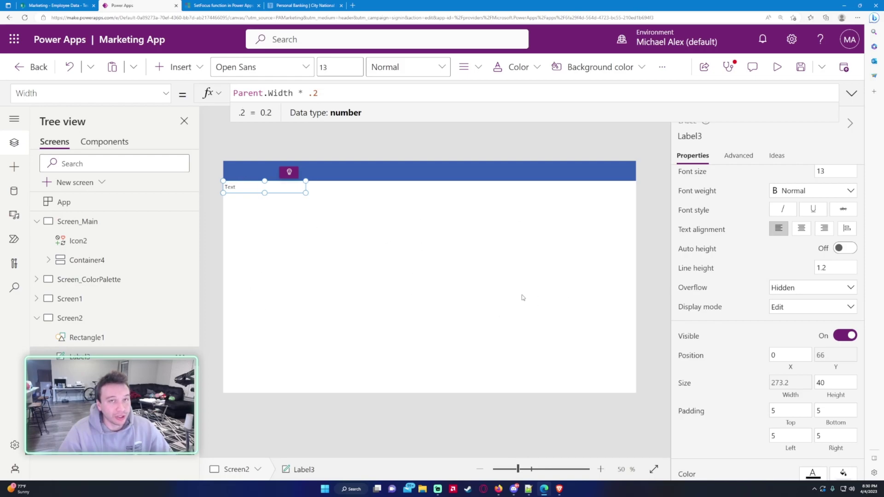
# Duplicate the text label below the header bar by pasting two copies of it on Screen2
pyautogui.scroll(2, 755, 294)
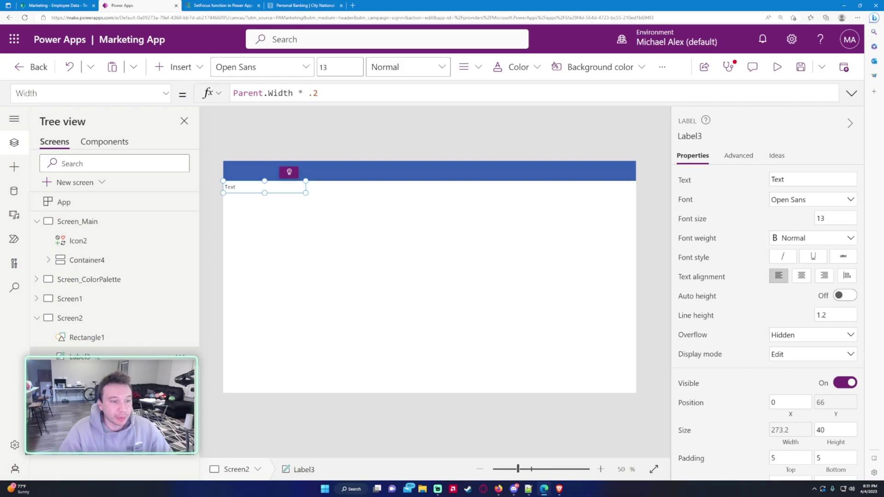
pyautogui.hotkey('ctrl', 'v')
pyautogui.hotkey('ctrl', 'v')
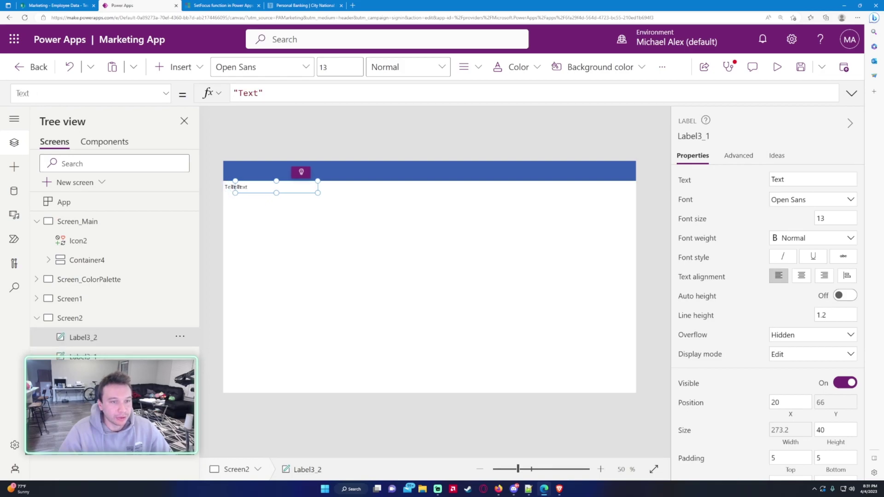
# Paste two more copies of the text label on Screen2 and rename the original Label3 as Label_FirstName
pyautogui.hotkey('ctrl', 'v')
pyautogui.hotkey('ctrl', 'v')
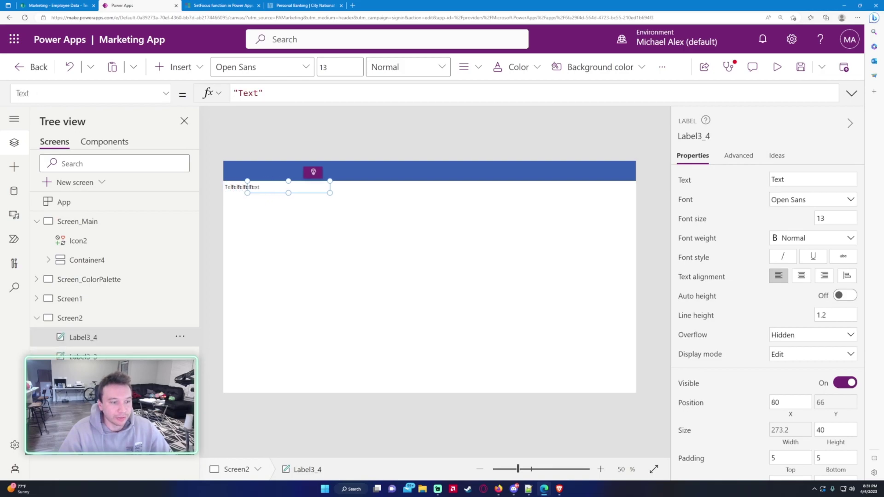
pyautogui.click(77, 414)
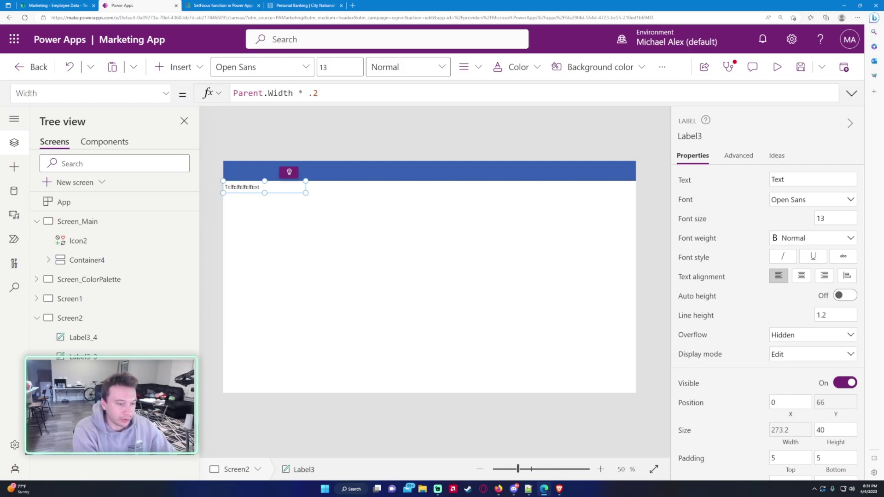
pyautogui.press('Return')
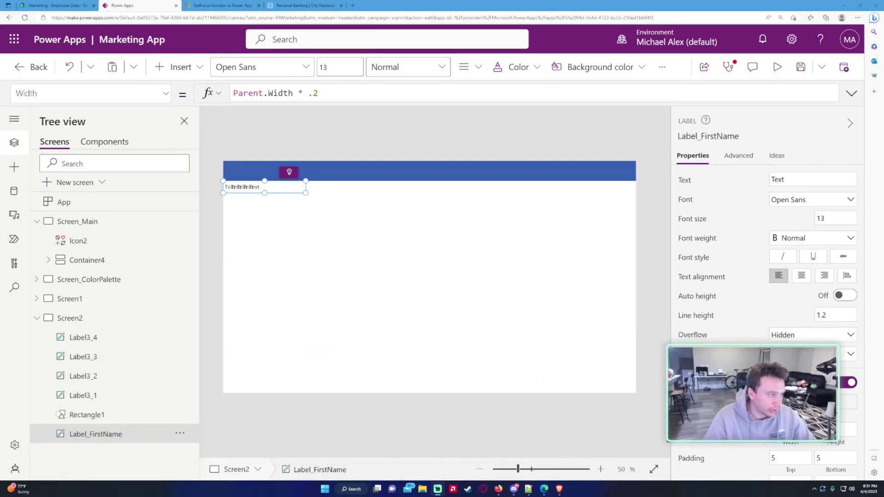
# Rename the first label copy, Label3_1, as Label_LastName
pyautogui.click(115, 394)
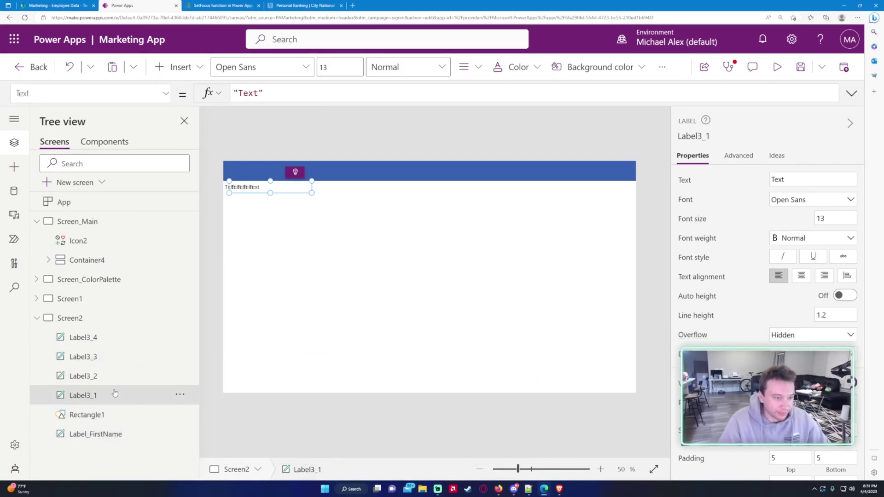
pyautogui.doubleClick(114, 393)
pyautogui.write('Label_LastName')
pyautogui.press('Return')
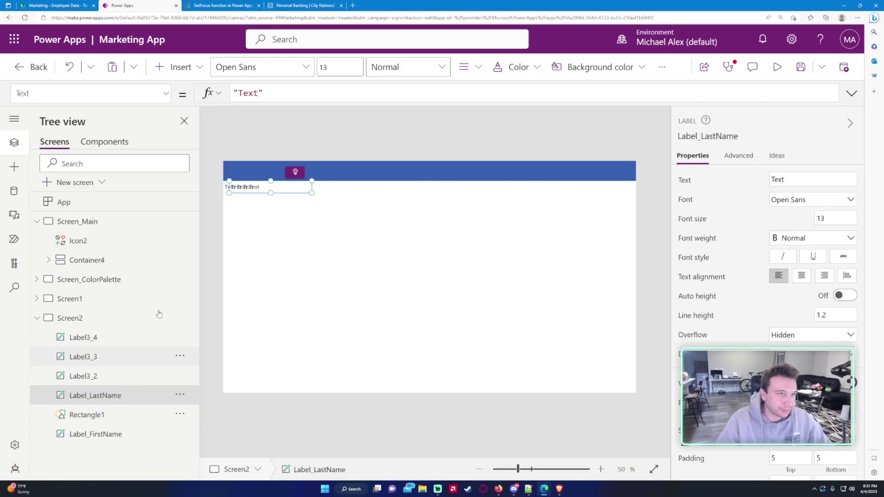
# Check the column names in the SharePoint Employee Data list and rename Label3_2 as Label_JobTitle
pyautogui.hotkey('ctrl', 'shift', 'Tab')
pyautogui.hotkey('ctrl', 'Tab')
pyautogui.doubleClick(101, 376)
pyautogui.write('Label_JobTitle')
pyautogui.press('Return')
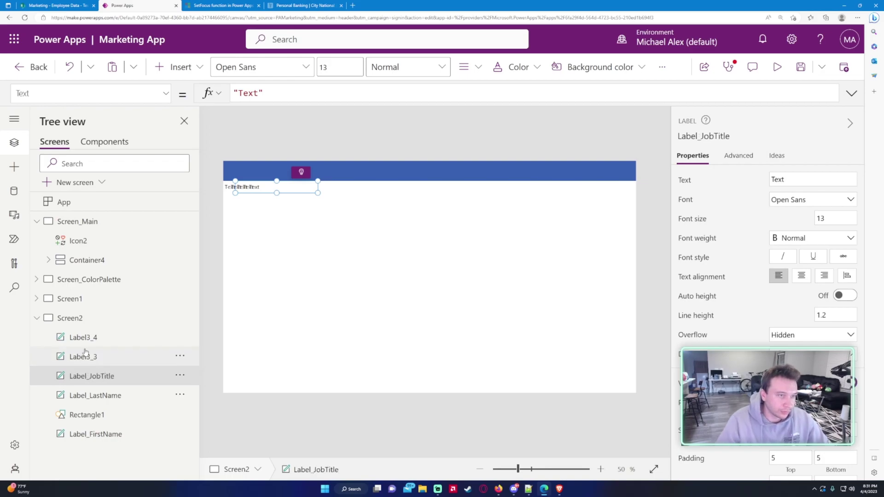
# Look up the column after JobTitle in the SharePoint Employee Data list and rename Label3_3 in Power Apps as Label_Skill
pyautogui.click(54, 5)
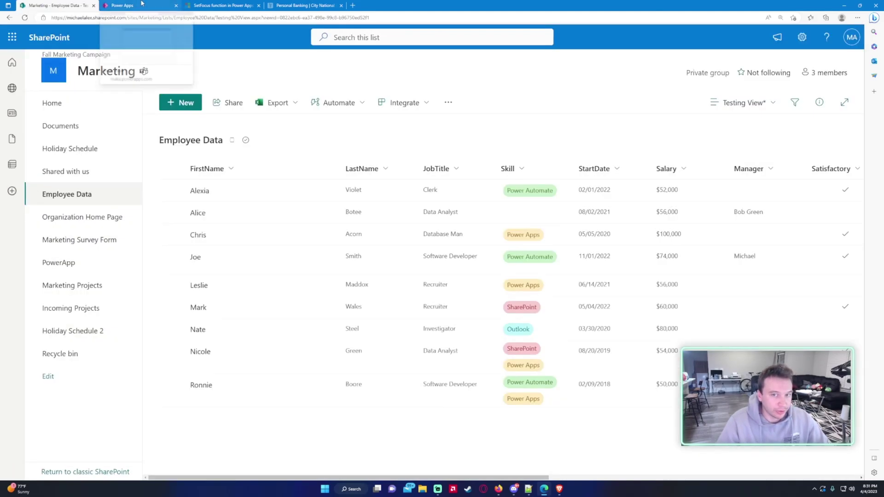
pyautogui.moveTo(141, 4)
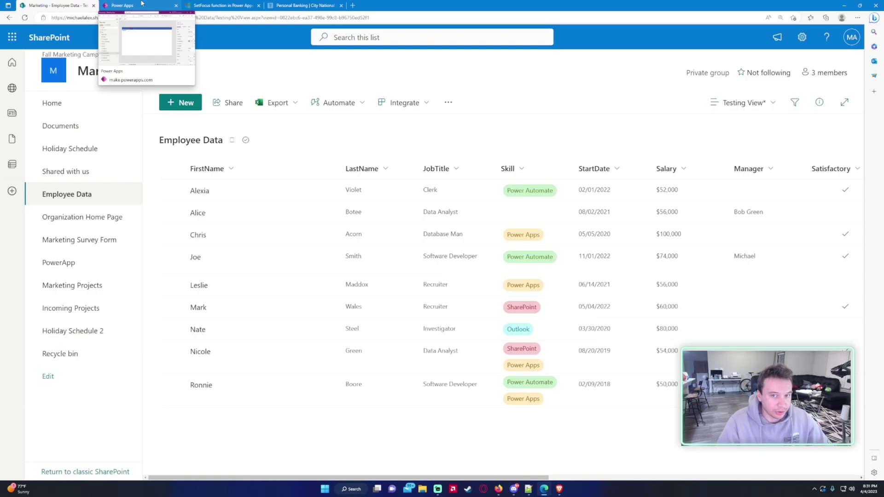
pyautogui.click(141, 3)
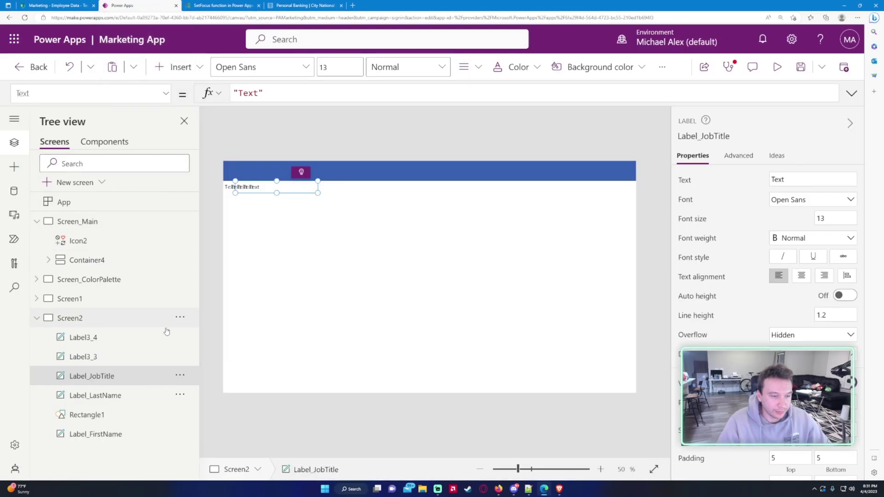
pyautogui.doubleClick(126, 358)
pyautogui.write('Label_Skill')
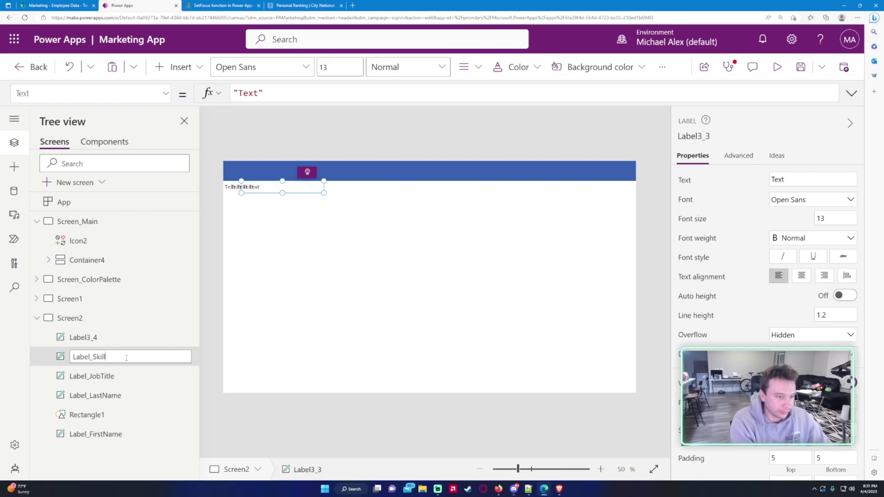
pyautogui.press('Return')
# Rename the last label copy, Label3_4, as Label_StartDate
pyautogui.doubleClick(131, 338)
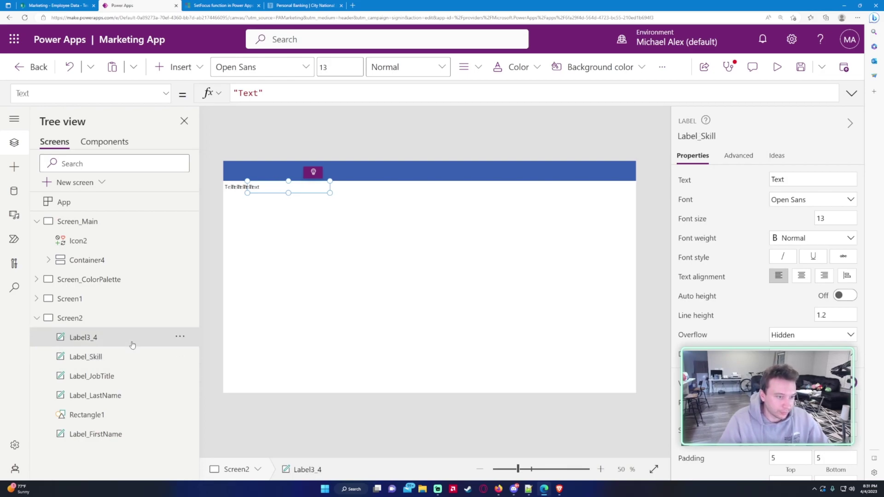
pyautogui.write('Label_StartDate')
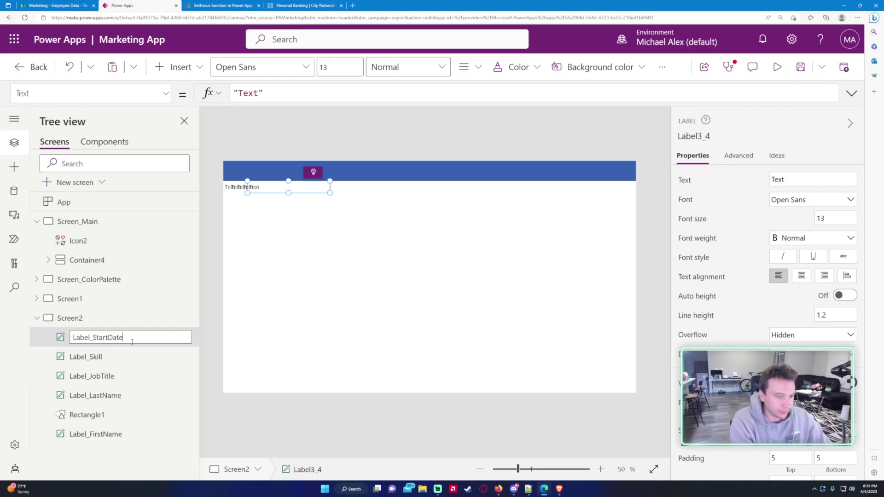
pyautogui.press('Return')
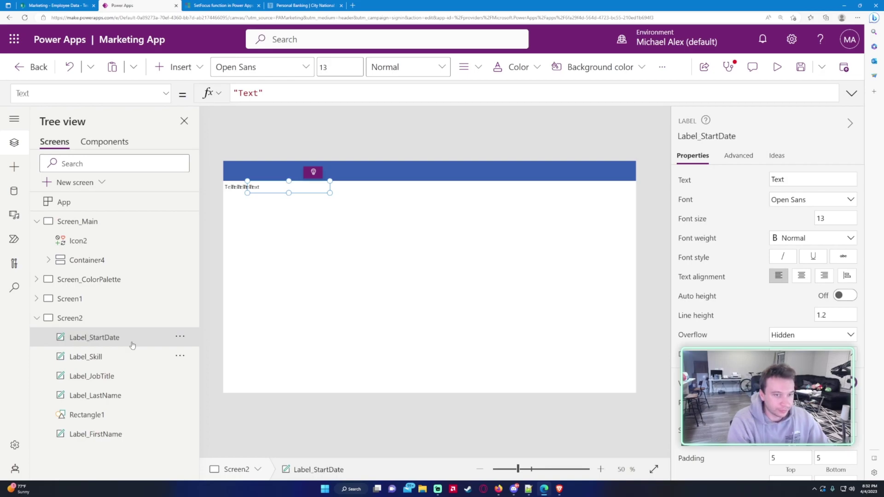
# Set the X property of Label_LastName to the formula Label_FirstName.X + Label_FirstName.Width
pyautogui.click(115, 435)
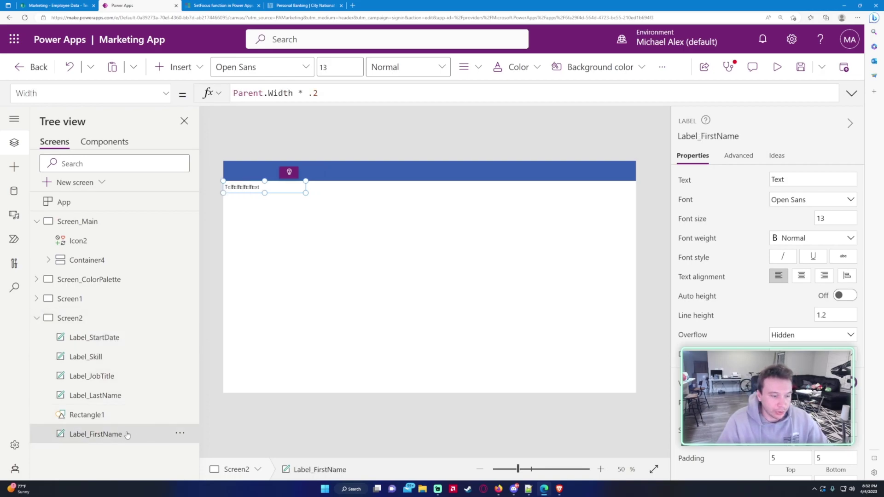
pyautogui.click(122, 397)
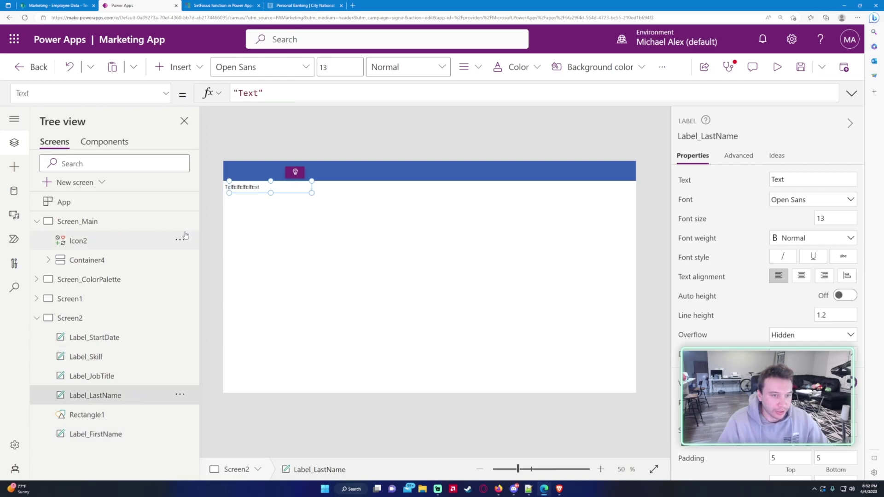
pyautogui.click(121, 97)
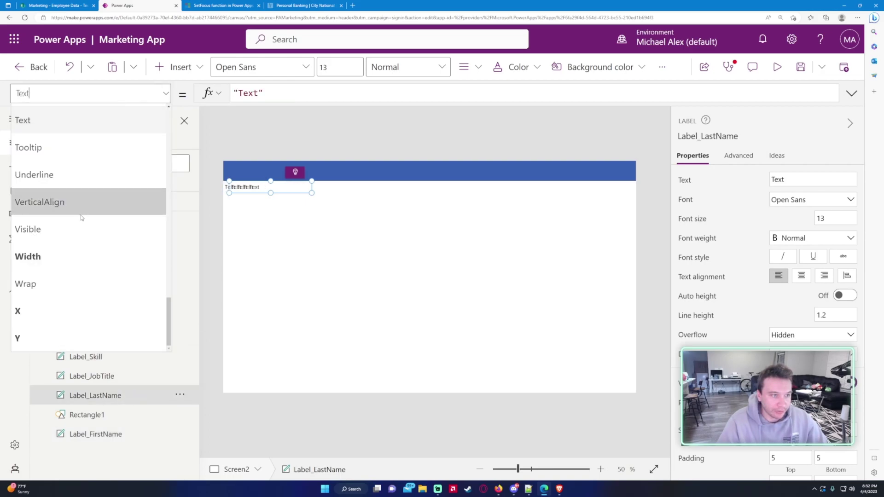
pyautogui.click(48, 311)
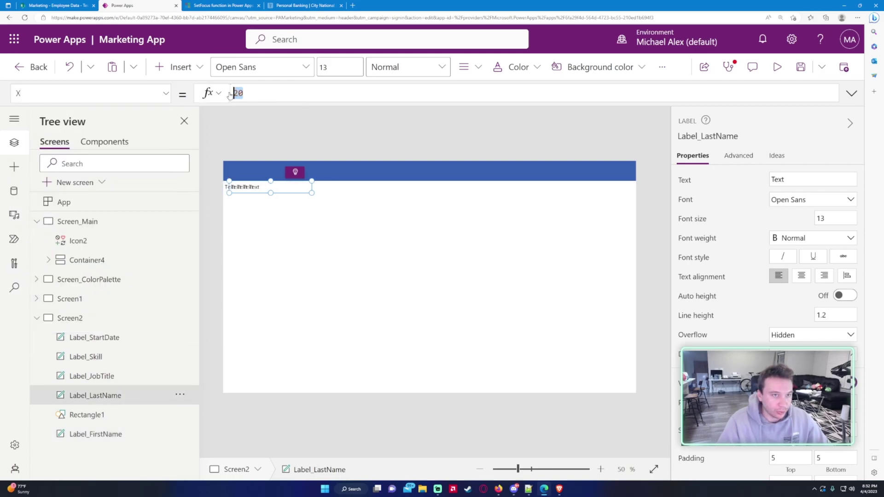
pyautogui.write('Label_F')
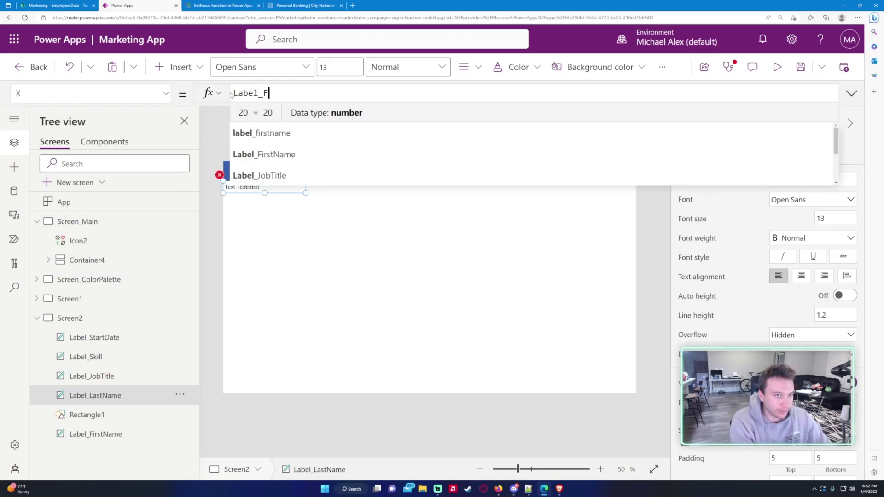
pyautogui.write('irstName.X +')
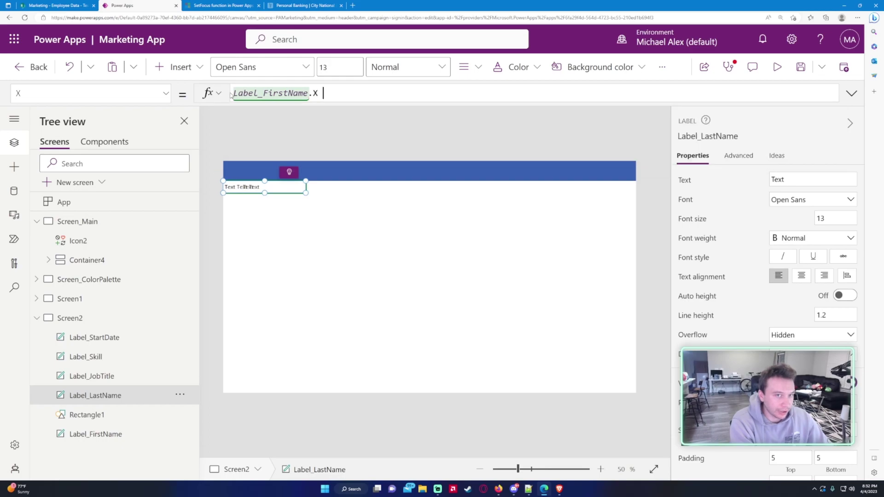
pyautogui.write('l_FirstName.')
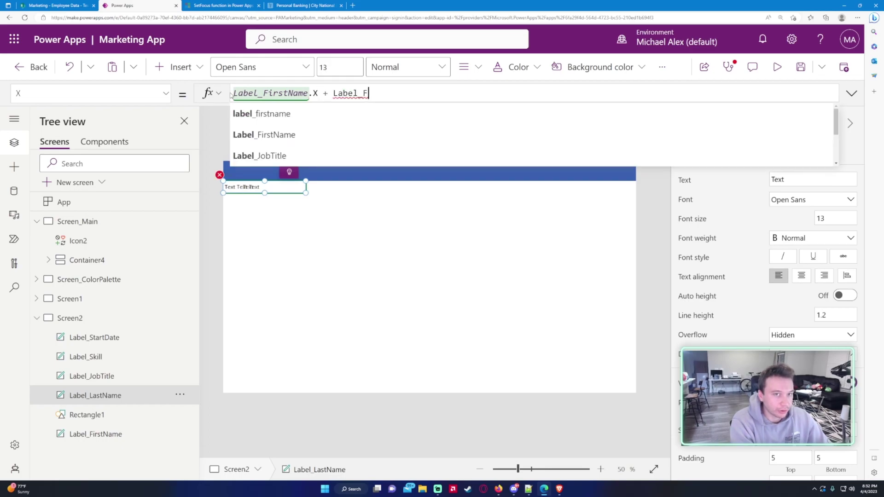
pyautogui.write('Wdi')
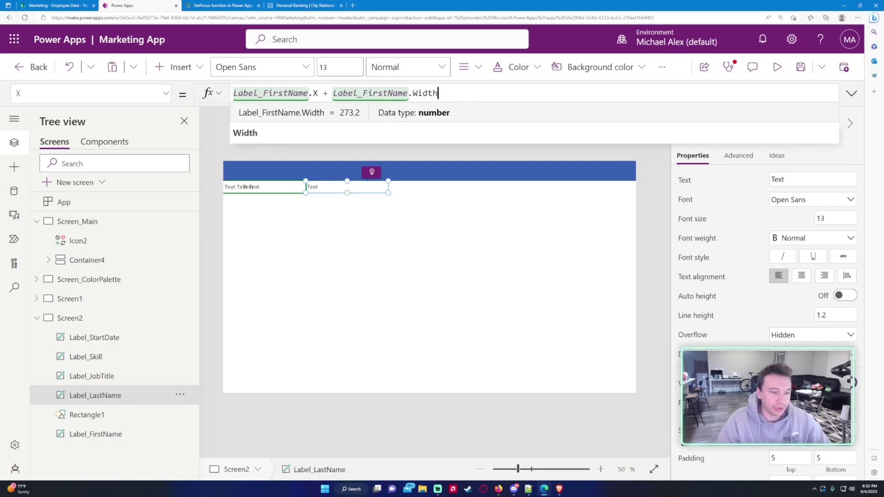
pyautogui.click(129, 383)
pyautogui.click(129, 393)
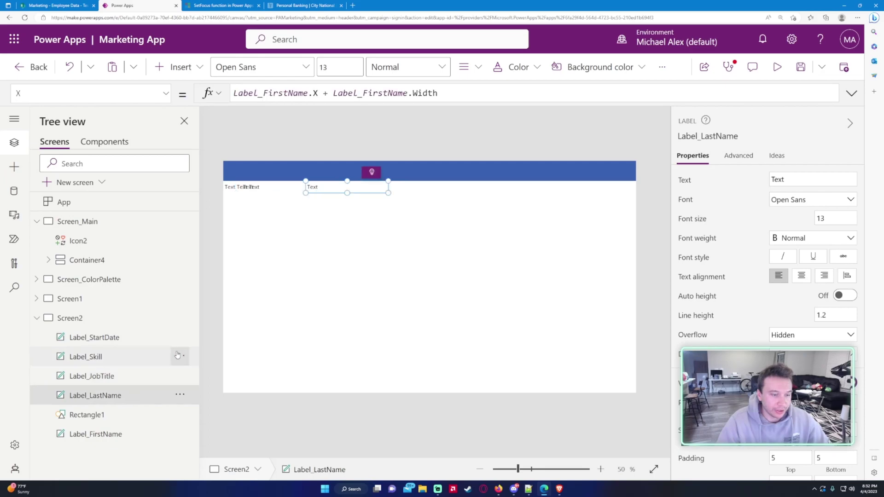
# Set the X property of Label_JobTitle to the formula Label_LastName.X + Label_LastName.Width
pyautogui.click(138, 372)
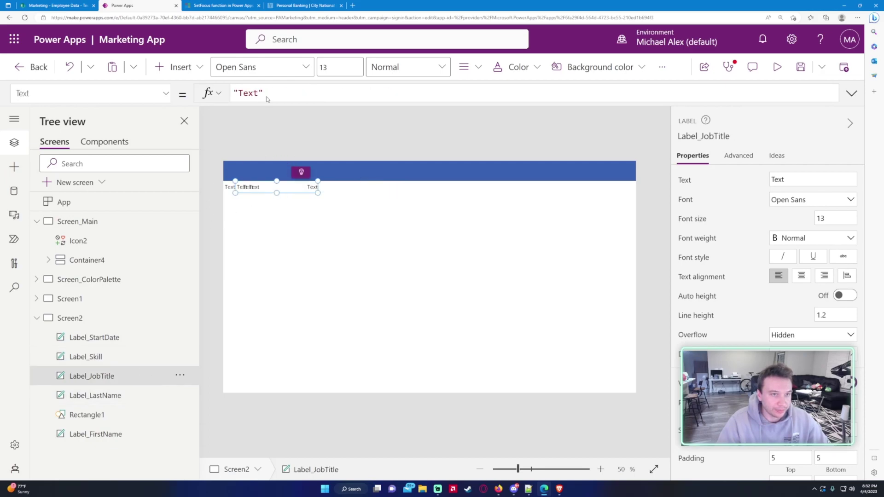
pyautogui.click(92, 93)
pyautogui.click(26, 318)
pyautogui.click(264, 89)
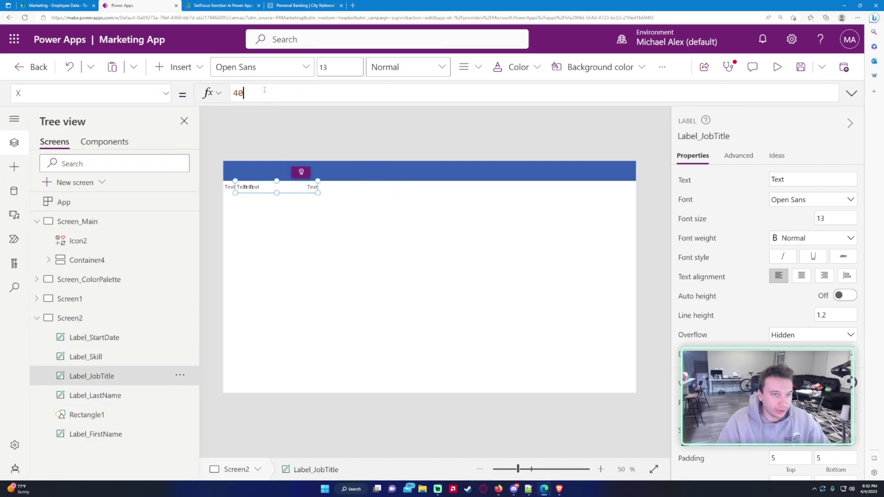
pyautogui.press('BackSpace')
pyautogui.press('BackSpace')
pyautogui.write('Label1')
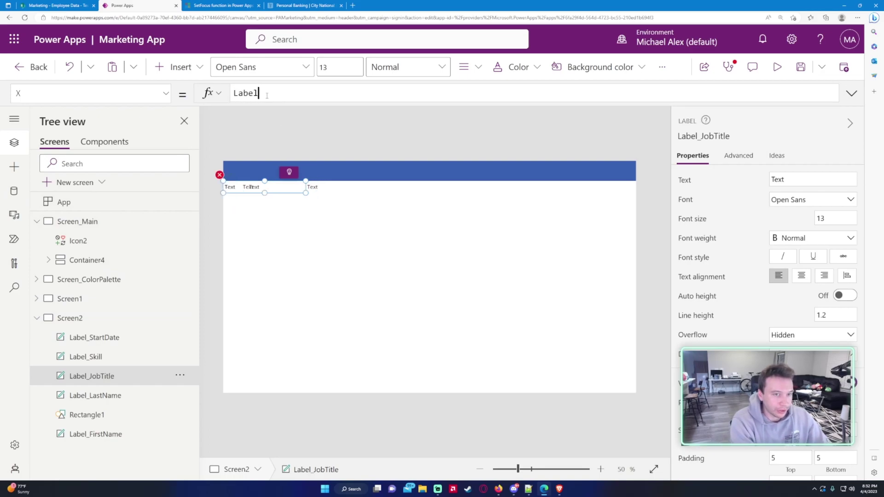
pyautogui.press('BackSpace')
pyautogui.write('_')
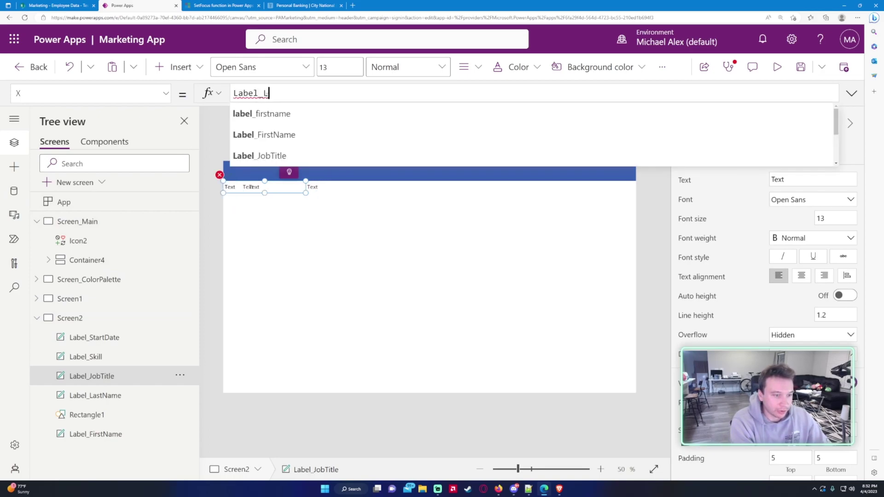
pyautogui.write('LastM')
pyautogui.press('BackSpace')
pyautogui.write('Name.X + La')
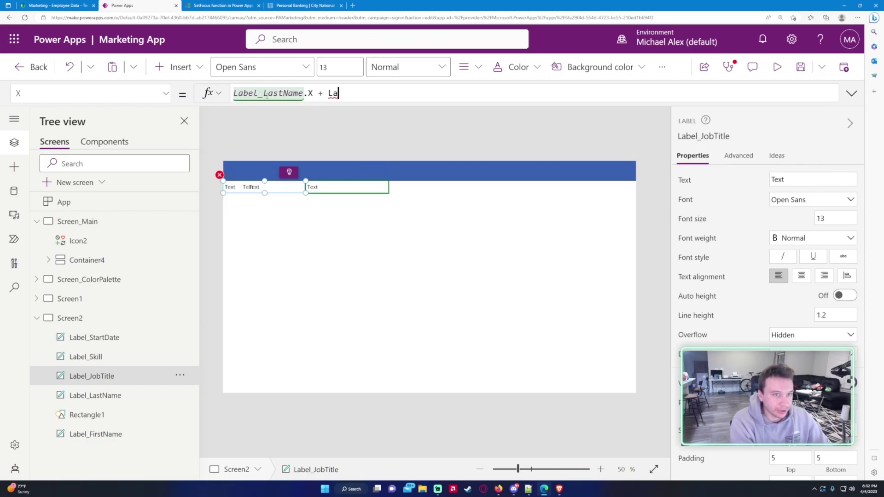
pyautogui.write('bel_LastName.Width')
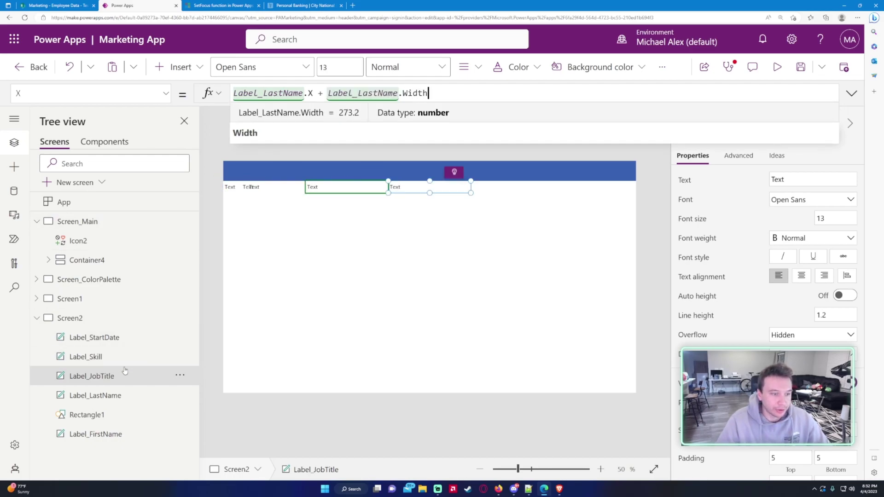
# Reuse the Label_JobTitle position formula for the X property of Label_Skill, changing it to Label_JobTitle.X + Label_JobTitle.Width
pyautogui.hotkey('ctrl', 'a')
pyautogui.hotkey('ctrl', 'c')
pyautogui.click(85, 356)
pyautogui.click(122, 96)
pyautogui.click(44, 305)
pyautogui.click(249, 94)
pyautogui.hotkey('ctrl', 'a')
pyautogui.hotkey('ctrl', 'v')
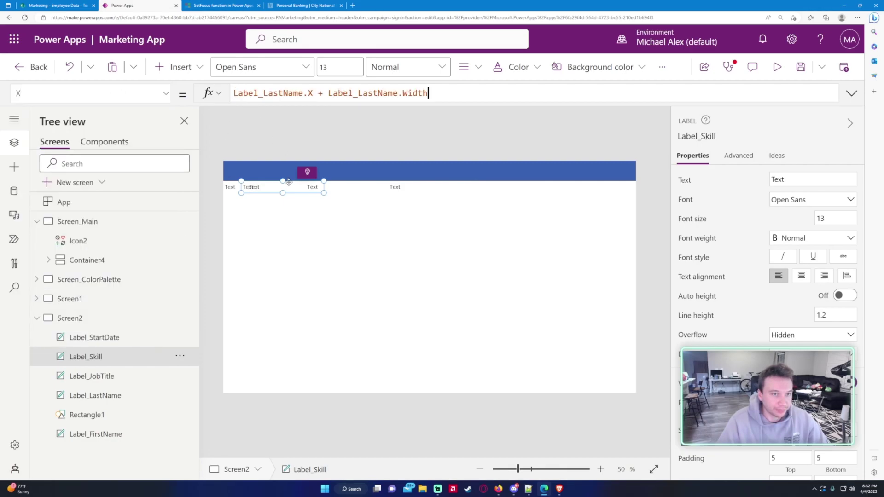
pyautogui.moveTo(303, 93); pyautogui.dragTo(263, 93)
pyautogui.write('JobTitle')
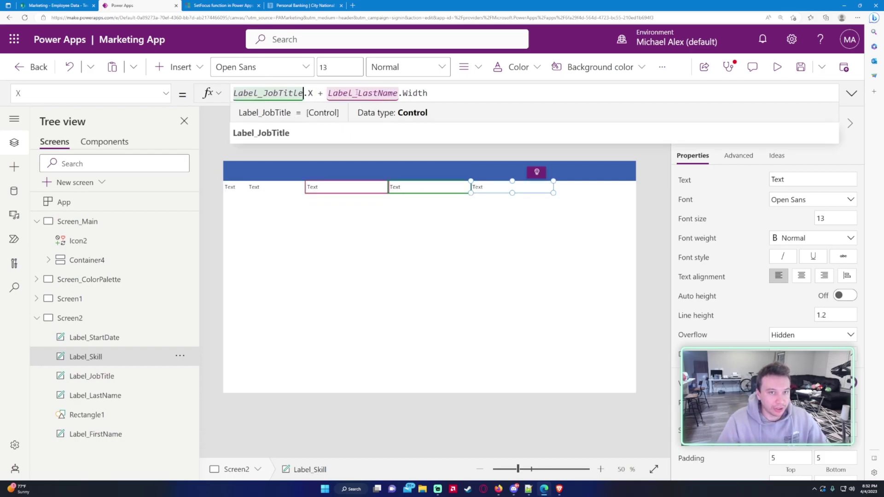
pyautogui.moveTo(358, 94); pyautogui.dragTo(373, 93)
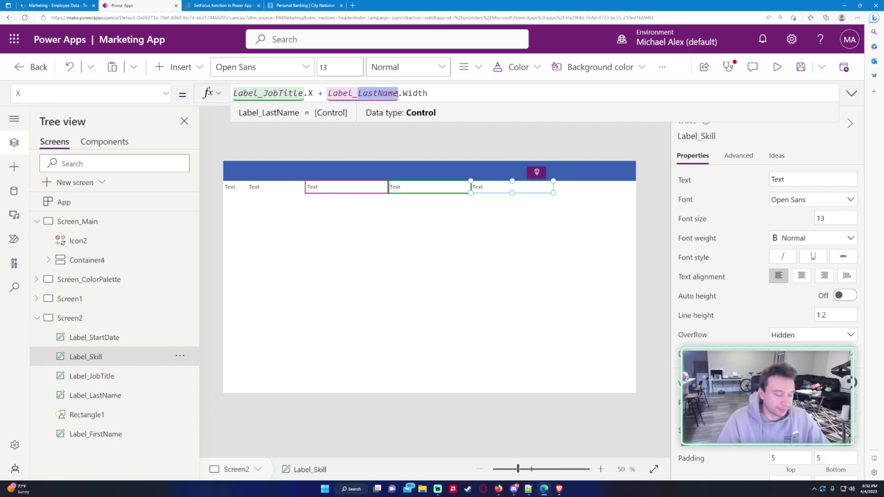
pyautogui.write('JobTitle')
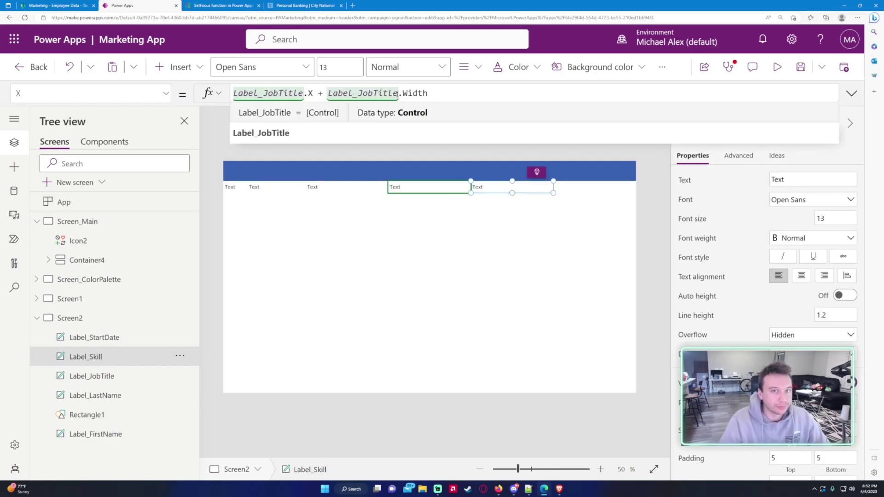
# Set the X property of Label_StartDate to the formula Label_Skill.X + Label_Skill.Width
pyautogui.click(106, 339)
pyautogui.click(151, 96)
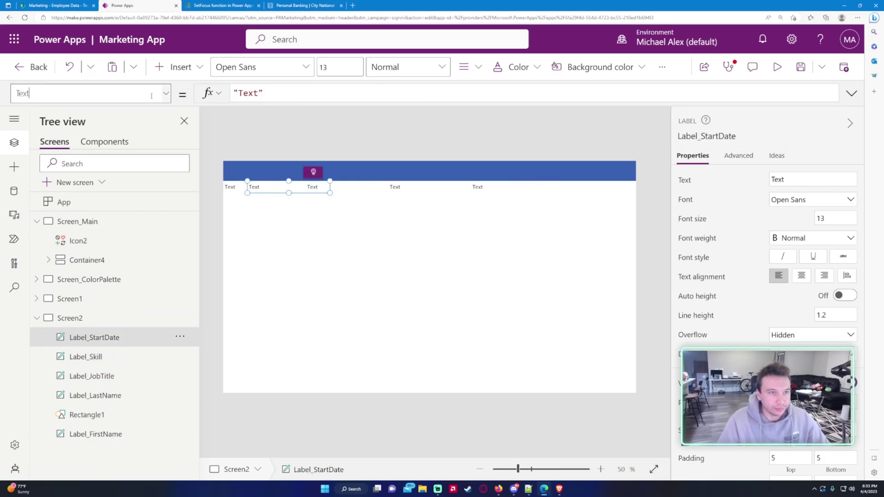
pyautogui.click(84, 310)
pyautogui.click(286, 89)
pyautogui.hotkey('ctrl', 'a')
pyautogui.write('Label_JobTitle.X + Label_JobTitle.Width')
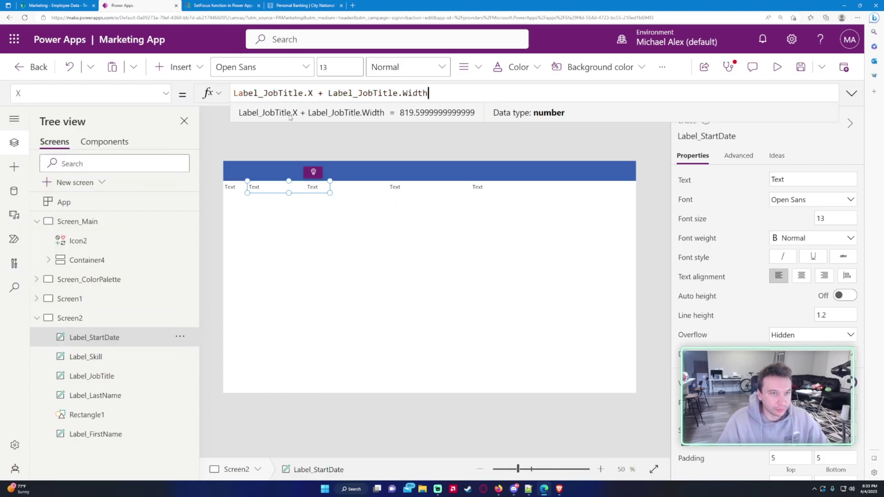
pyautogui.moveTo(263, 93); pyautogui.dragTo(299, 94)
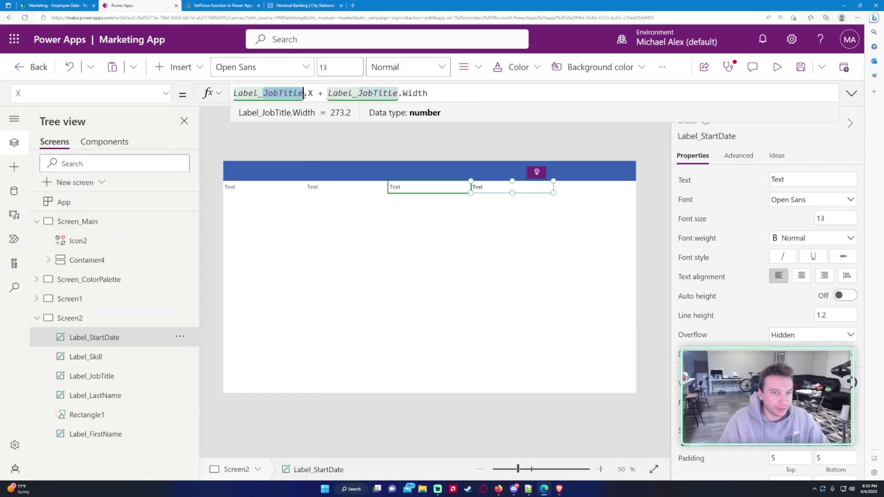
pyautogui.write('Skill')
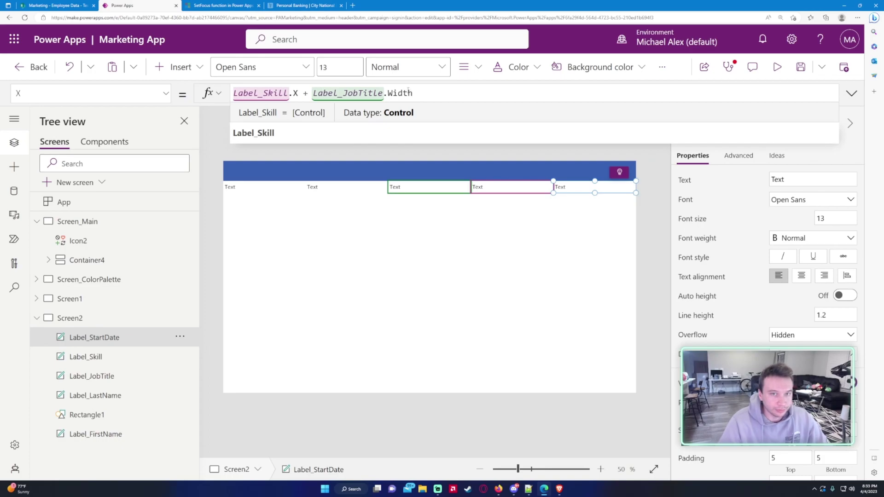
pyautogui.moveTo(343, 93); pyautogui.dragTo(382, 94)
pyautogui.write('Sk')
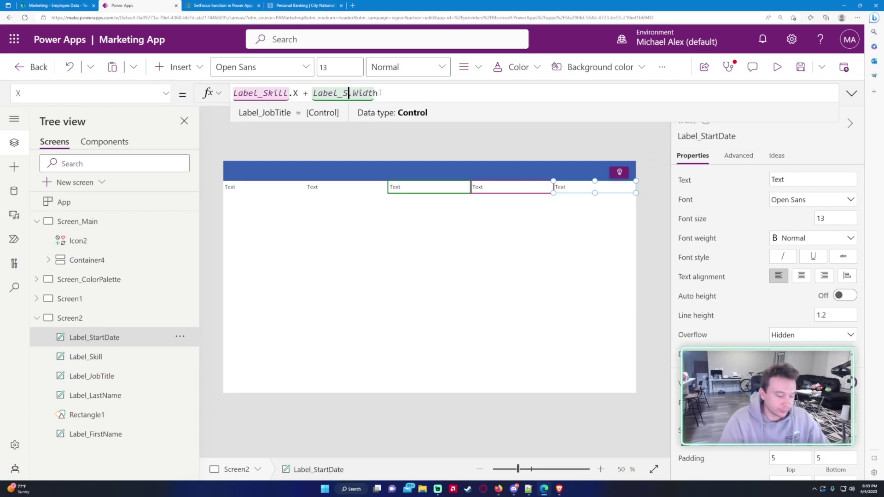
pyautogui.write('ill')
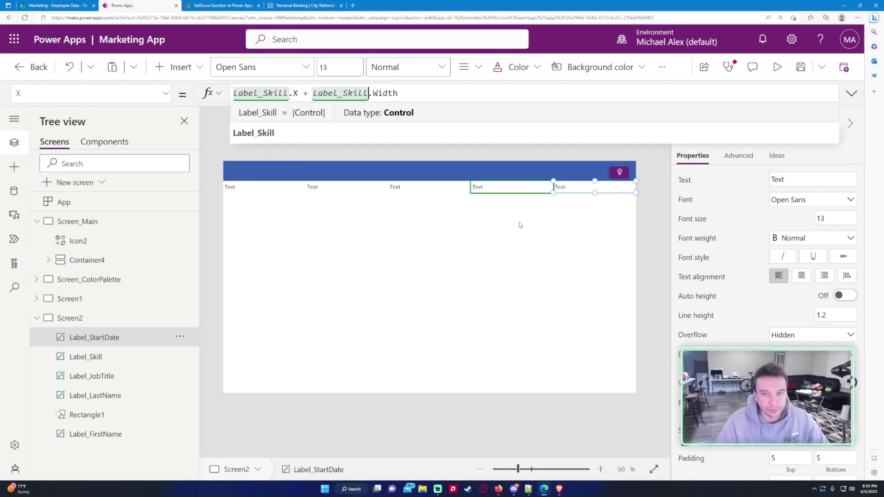
pyautogui.keyDown('ctrl'); pyautogui.click(145, 363); pyautogui.keyUp('ctrl')
pyautogui.keyDown('ctrl'); pyautogui.click(140, 377); pyautogui.keyUp('ctrl')
pyautogui.keyDown('ctrl'); pyautogui.click(138, 396); pyautogui.keyUp('ctrl')
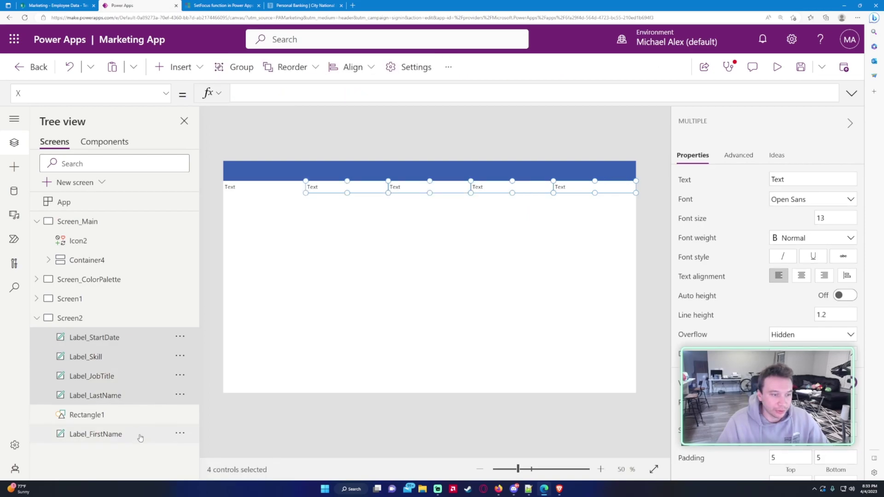
pyautogui.keyDown('ctrl'); pyautogui.click(139, 435); pyautogui.keyUp('ctrl')
pyautogui.click(180, 434)
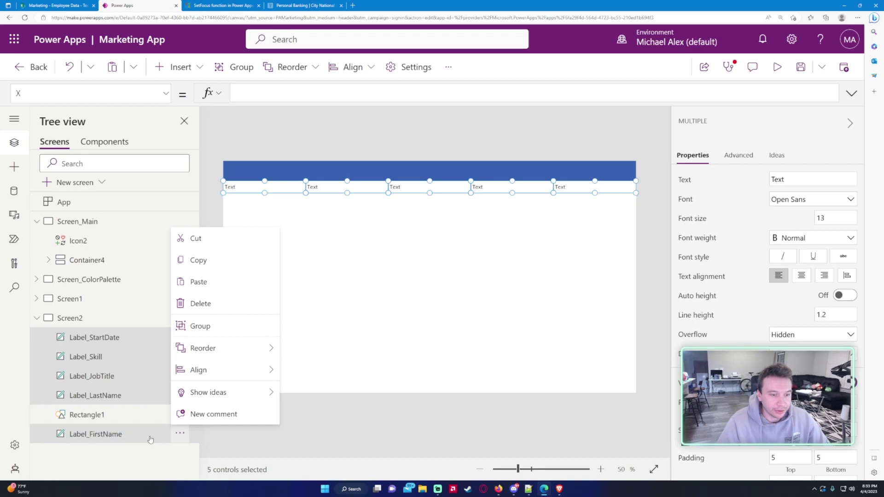
# Center the text of all five column labels on Screen2 and set their font weight to Bold
pyautogui.click(131, 439)
pyautogui.keyDown('ctrl'); pyautogui.click(122, 397); pyautogui.keyUp('ctrl')
pyautogui.keyDown('ctrl'); pyautogui.click(115, 358); pyautogui.keyUp('ctrl')
pyautogui.keyDown('ctrl'); pyautogui.click(112, 377); pyautogui.keyUp('ctrl')
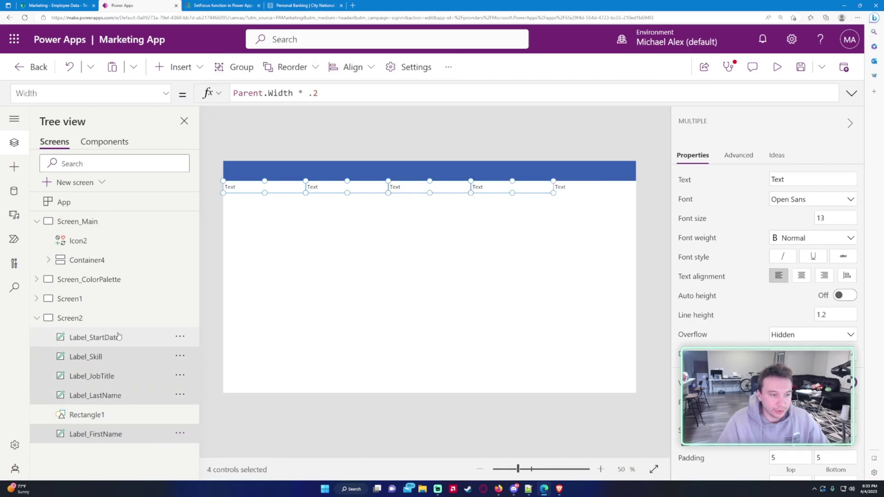
pyautogui.keyDown('ctrl'); pyautogui.click(117, 338); pyautogui.keyUp('ctrl')
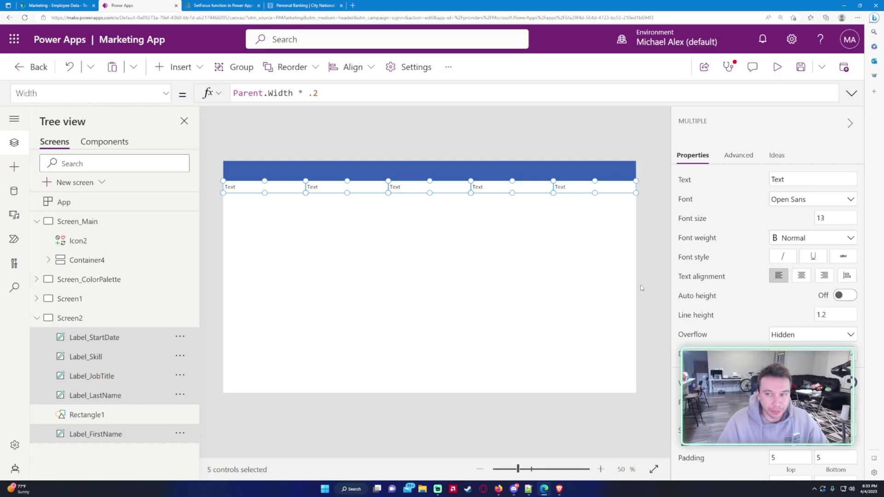
pyautogui.click(801, 276)
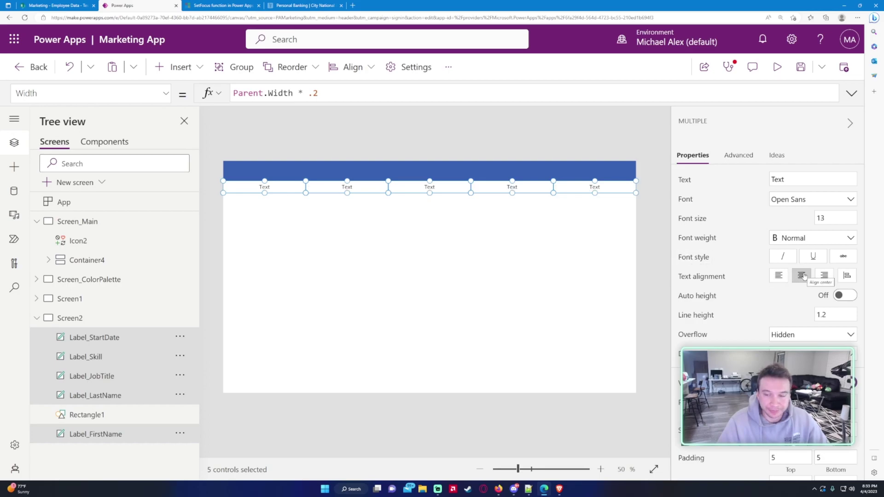
pyautogui.click(796, 241)
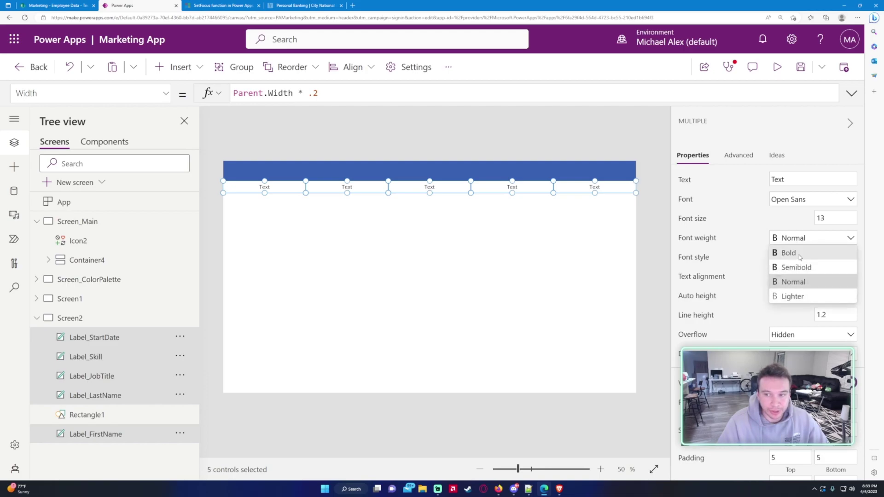
pyautogui.click(799, 253)
# Give the five selected column labels a border thickness of 1
pyautogui.scroll(-5, 745, 259)
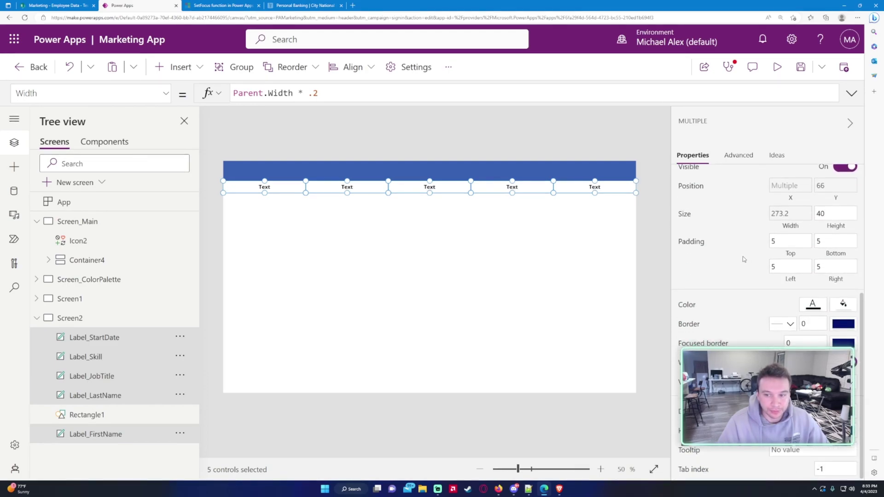
pyautogui.click(814, 325)
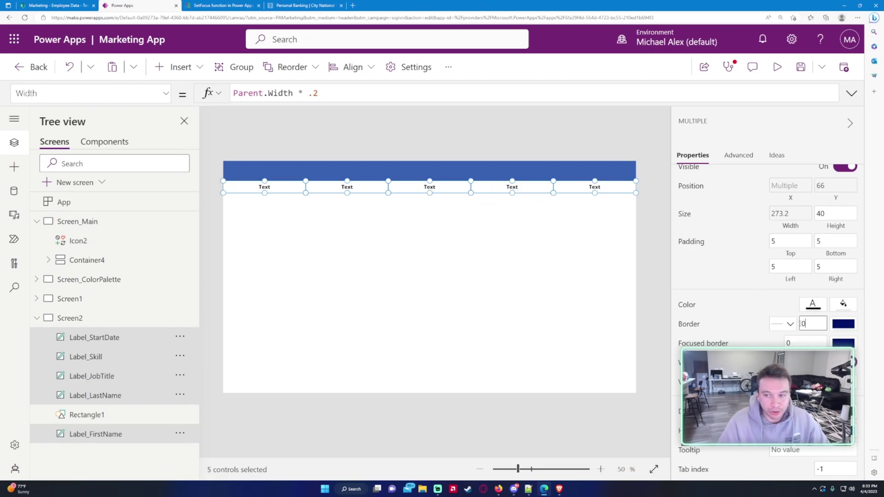
pyautogui.write('1')
pyautogui.click(573, 313)
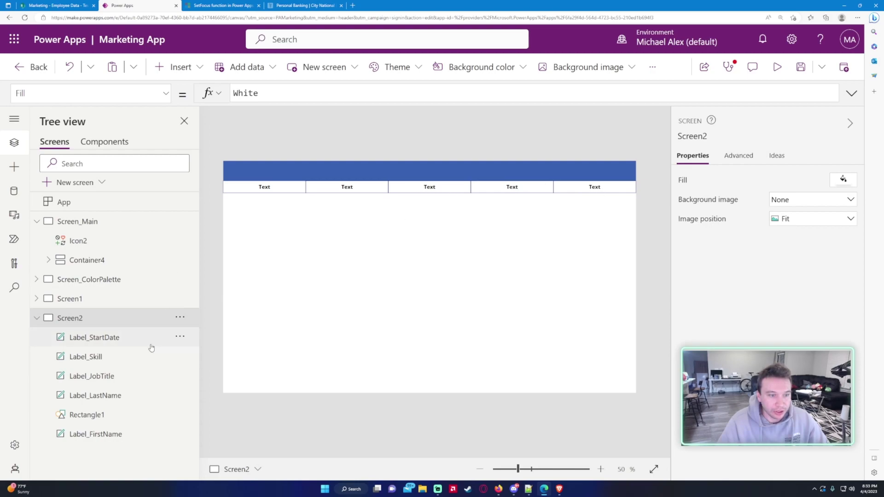
# Set the displayed text of Label_FirstName to FirstName
pyautogui.click(119, 428)
pyautogui.click(132, 94)
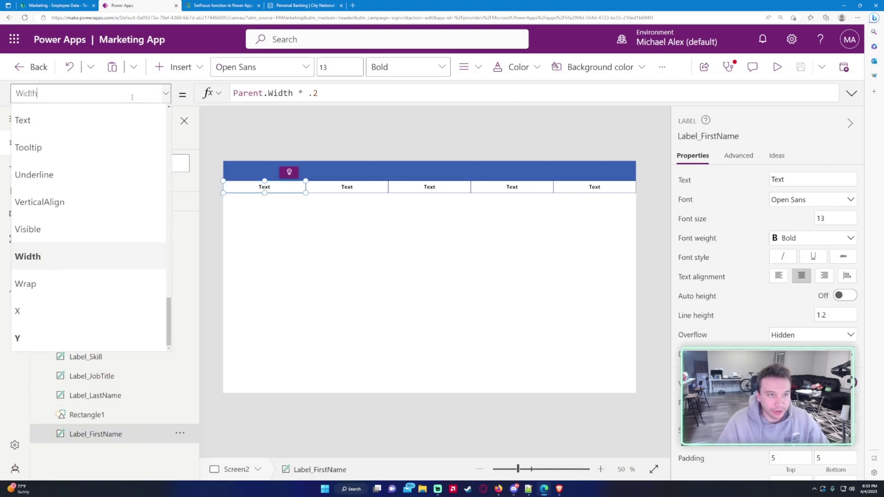
pyautogui.moveTo(791, 180); pyautogui.dragTo(762, 182)
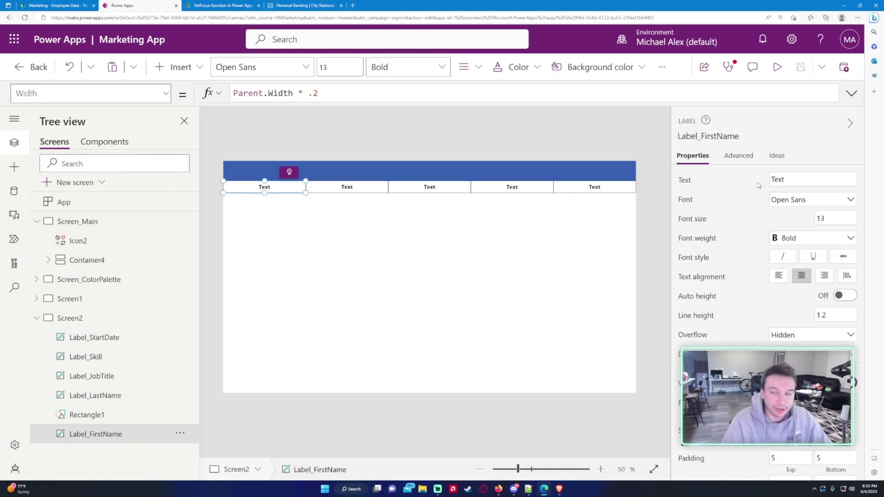
pyautogui.doubleClick(824, 179)
pyautogui.write('FirstName')
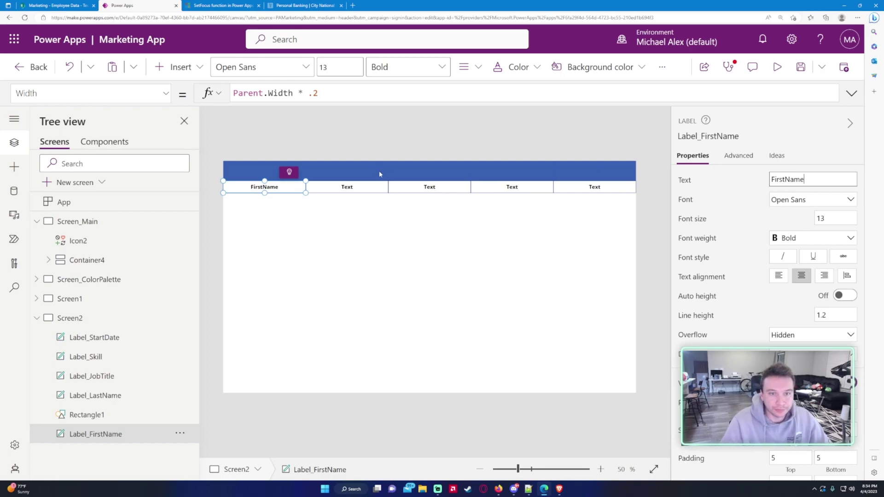
# Set the text of Label_LastName to LastName and the text of Label_JobTitle to JobTitle
pyautogui.click(366, 188)
pyautogui.write('Last')
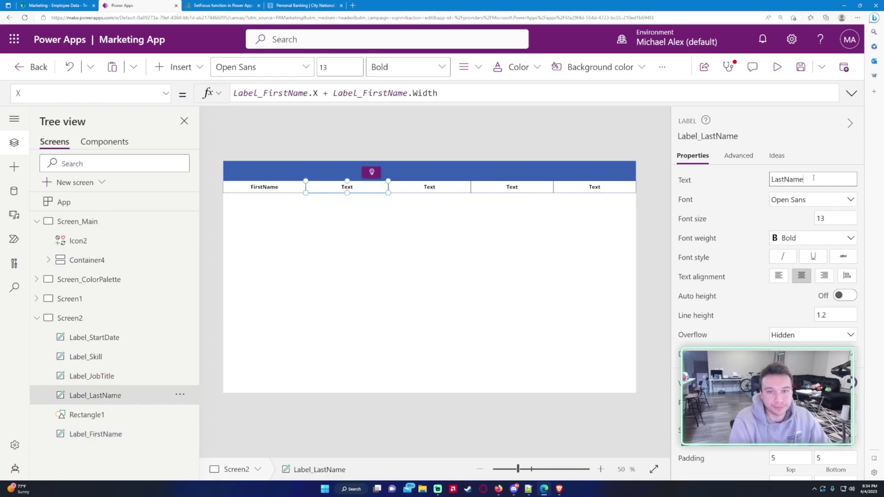
pyautogui.click(444, 189)
pyautogui.click(810, 183)
pyautogui.write('JobTitle')
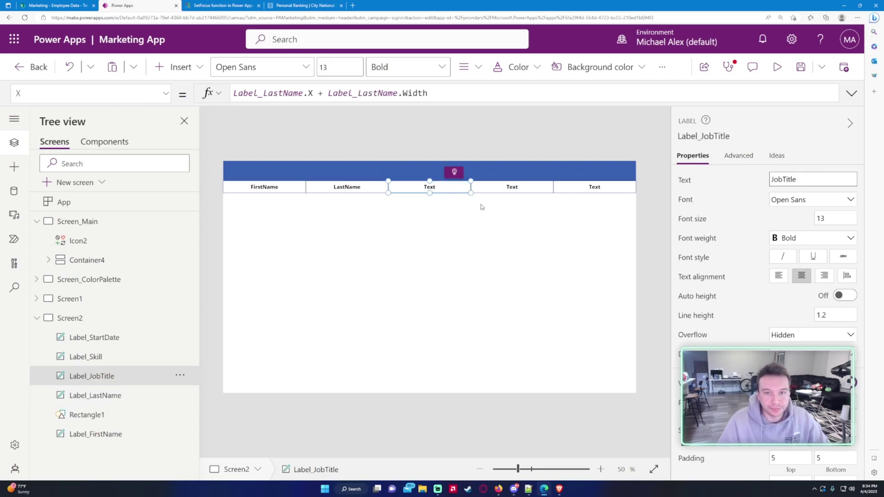
# Set the text of Label_Skill to Skill and the text of Label_StartDate to StartDate
pyautogui.click(501, 191)
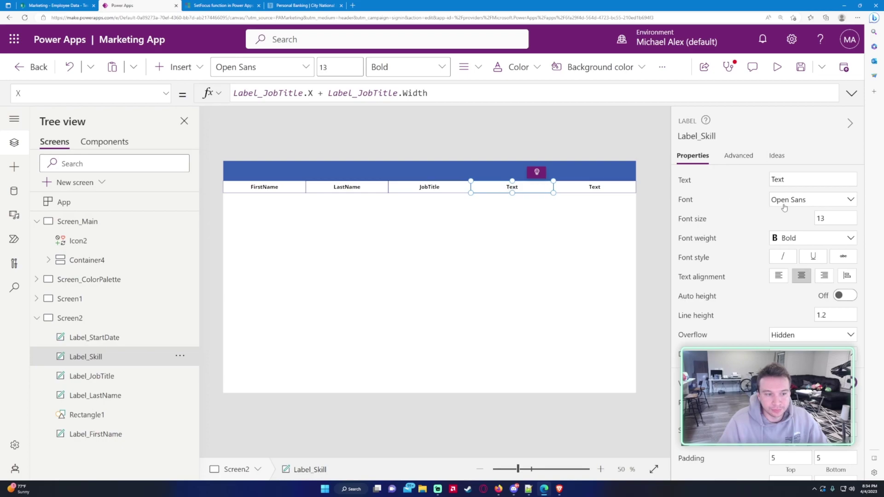
pyautogui.click(824, 181)
pyautogui.write('Skill')
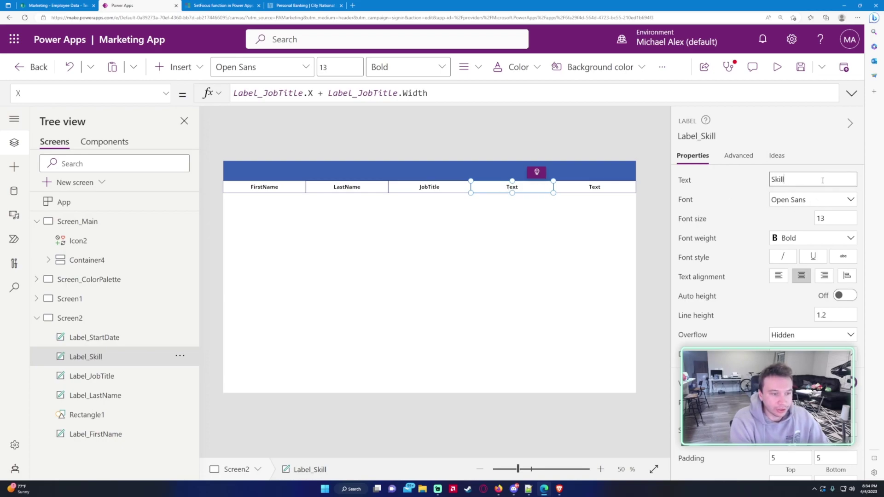
pyautogui.click(584, 182)
pyautogui.click(593, 186)
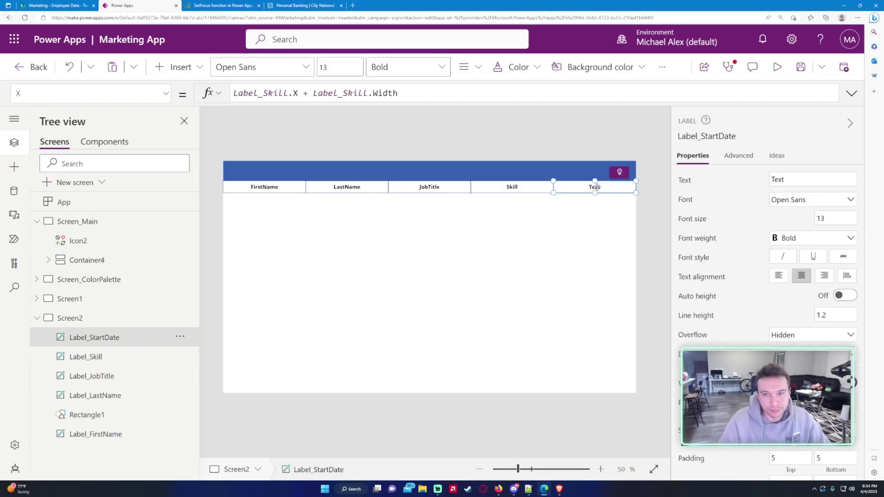
pyautogui.click(783, 184)
pyautogui.write('StartDate')
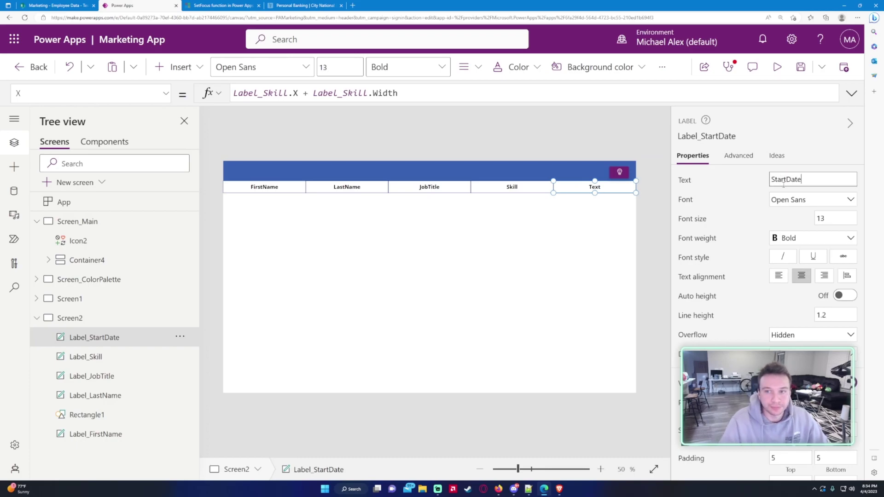
pyautogui.click(654, 264)
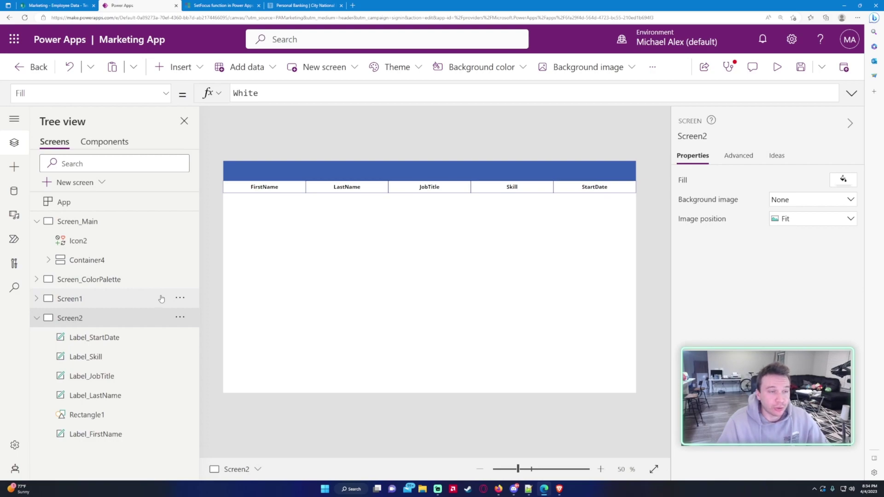
# Insert a vertical gallery on Screen2
pyautogui.click(175, 67)
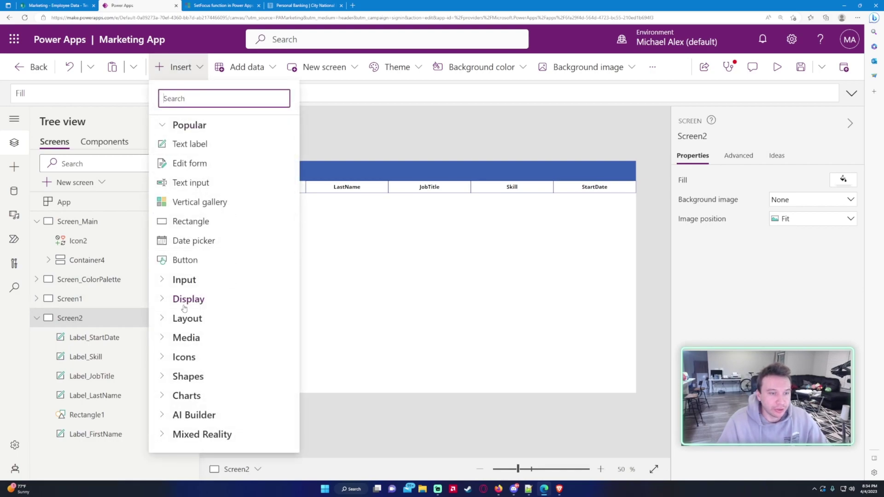
pyautogui.click(165, 300)
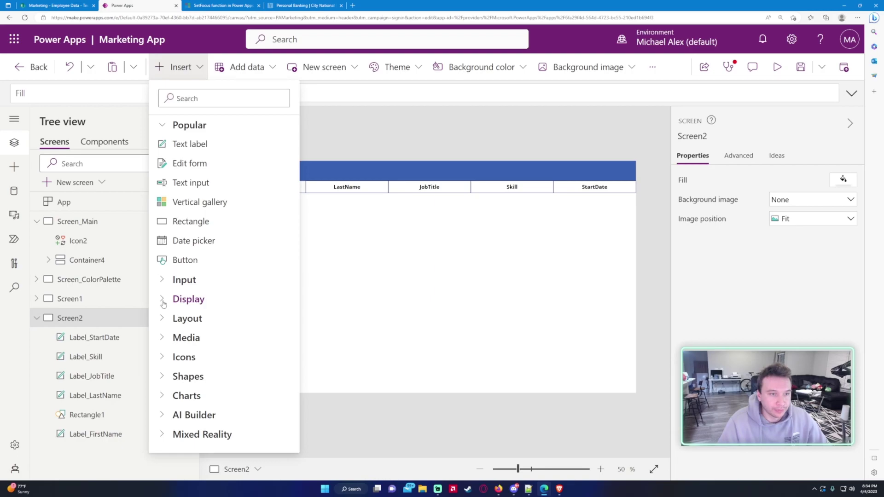
pyautogui.click(165, 300)
pyautogui.click(163, 320)
pyautogui.scroll(-4, 163, 327)
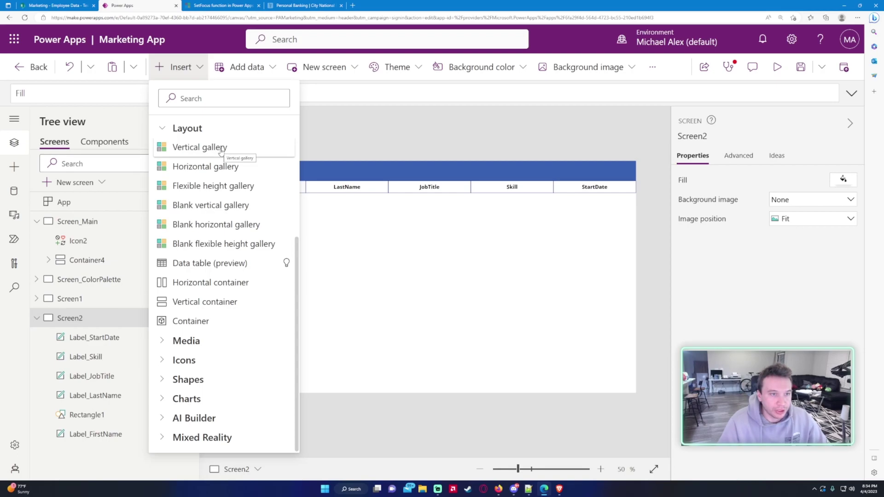
pyautogui.click(222, 148)
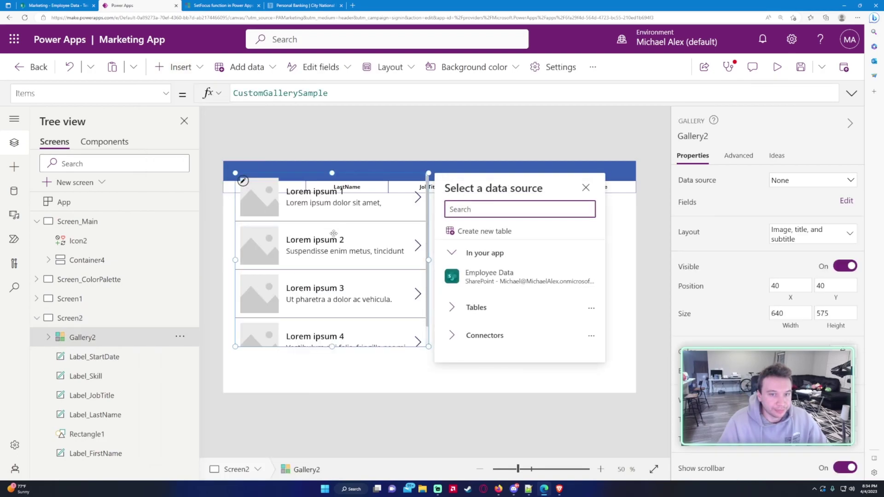
# Set the X property of the new gallery to 0
pyautogui.click(166, 94)
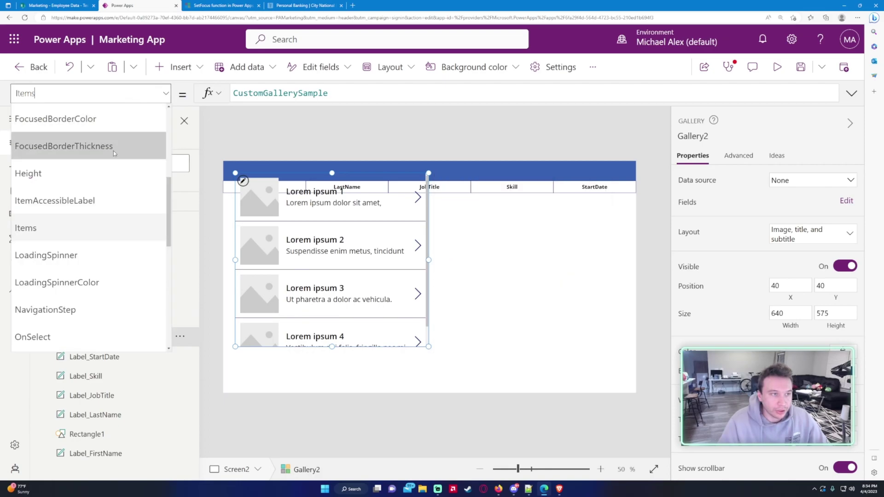
pyautogui.scroll(-4, 106, 179)
pyautogui.scroll(-3, 106, 179)
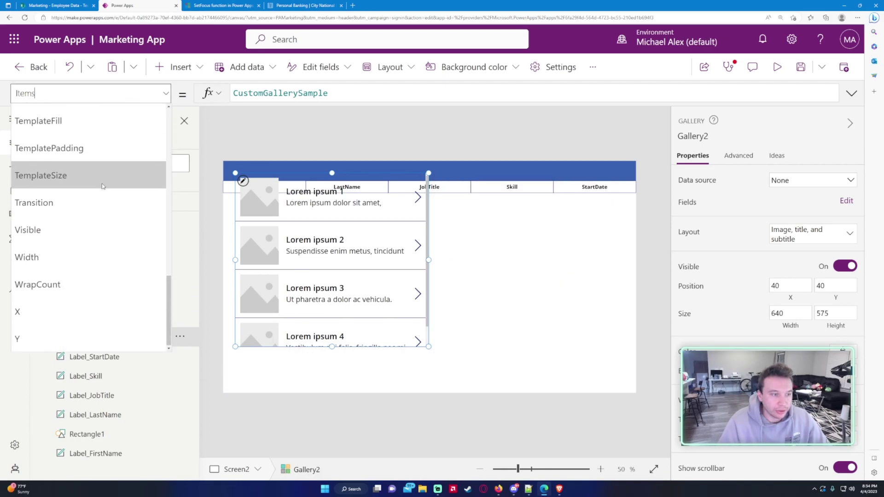
pyautogui.click(51, 313)
pyautogui.moveTo(253, 94); pyautogui.dragTo(221, 95)
pyautogui.write('0')
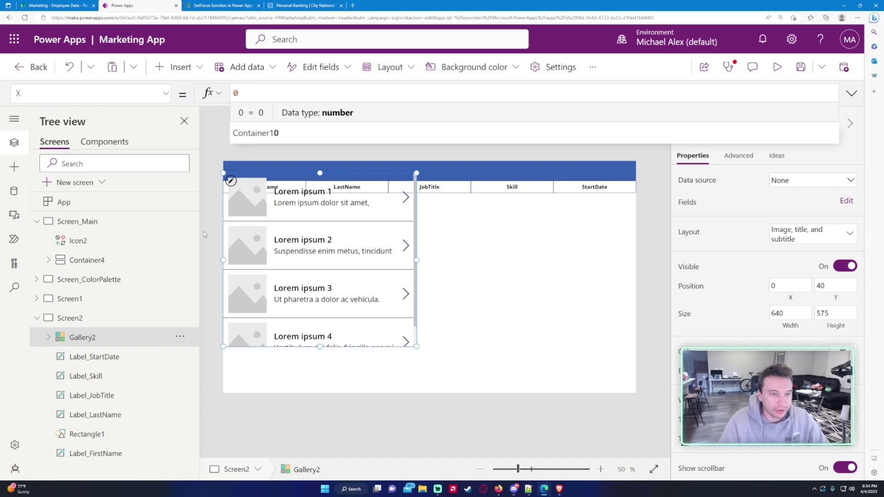
# Set the gallery's Y property to the formula Label_FirstName.Y + Label_FirstName.Height
pyautogui.click(166, 93)
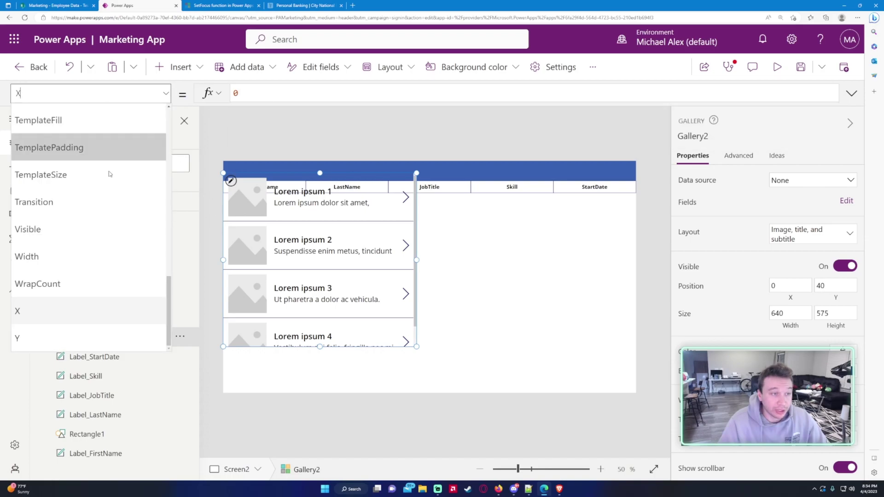
pyautogui.click(75, 330)
pyautogui.doubleClick(238, 93)
pyautogui.press('BackSpace')
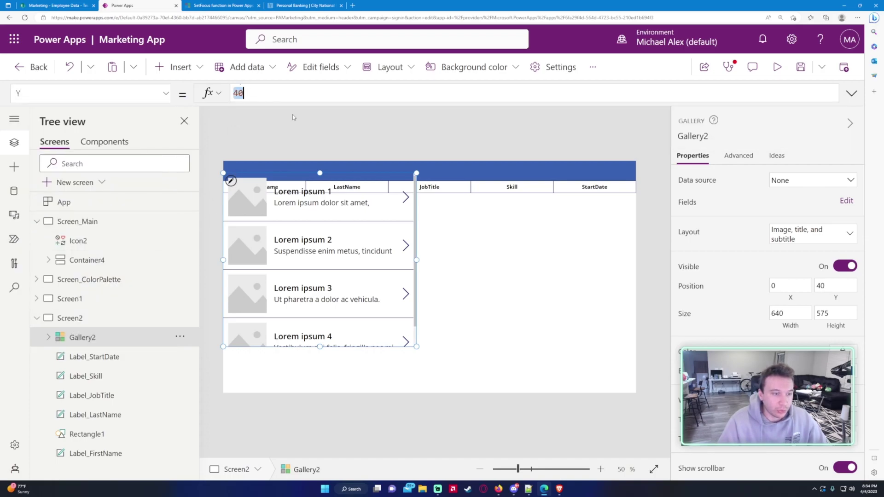
pyautogui.write('Label')
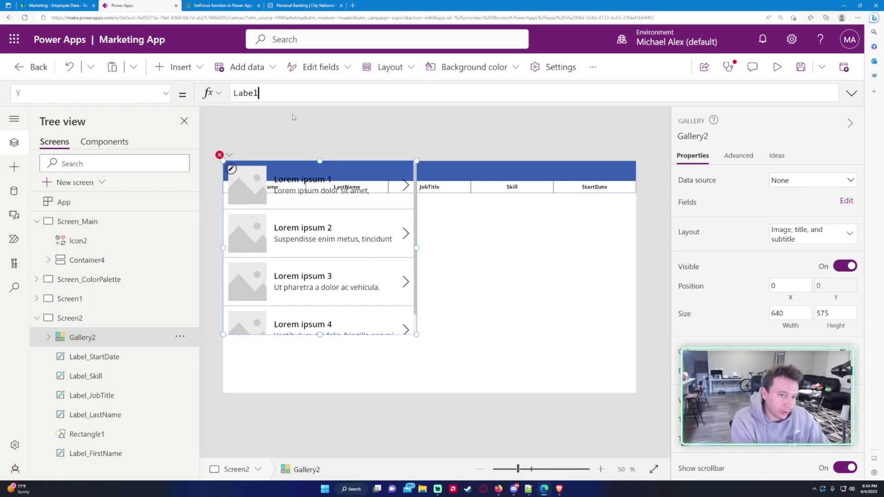
pyautogui.write('_FirstNa')
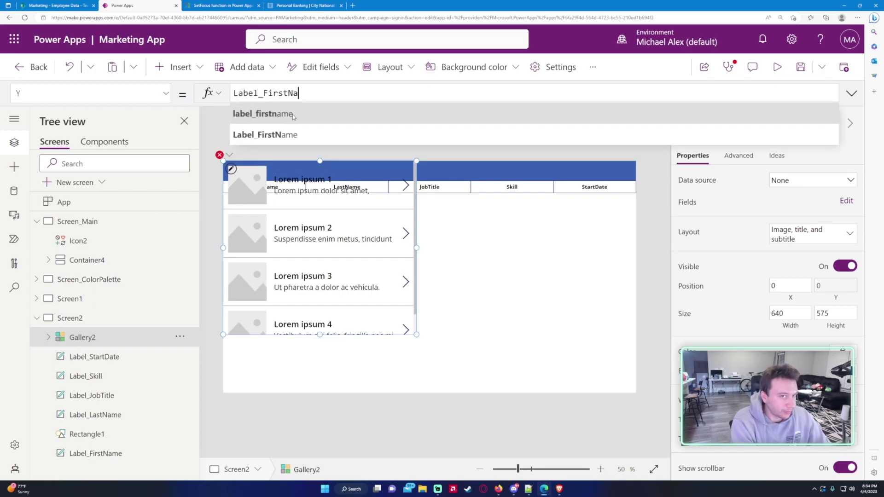
pyautogui.write('me.Heigh')
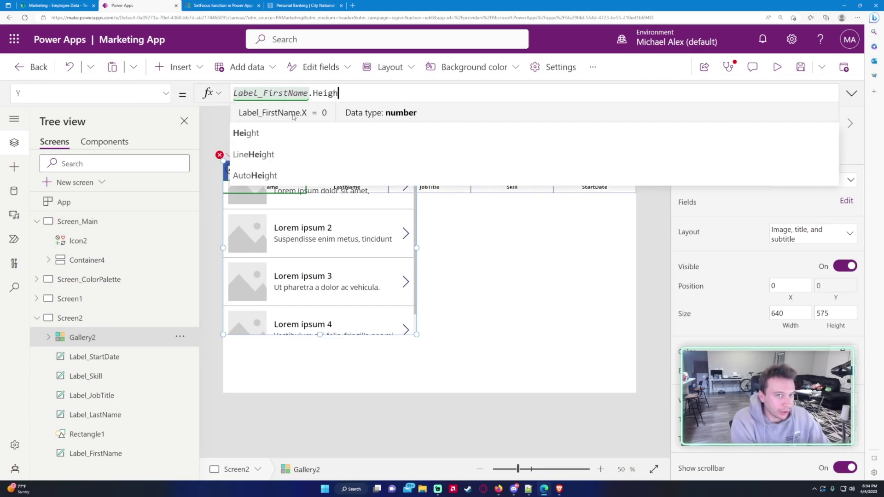
pyautogui.write('t + La')
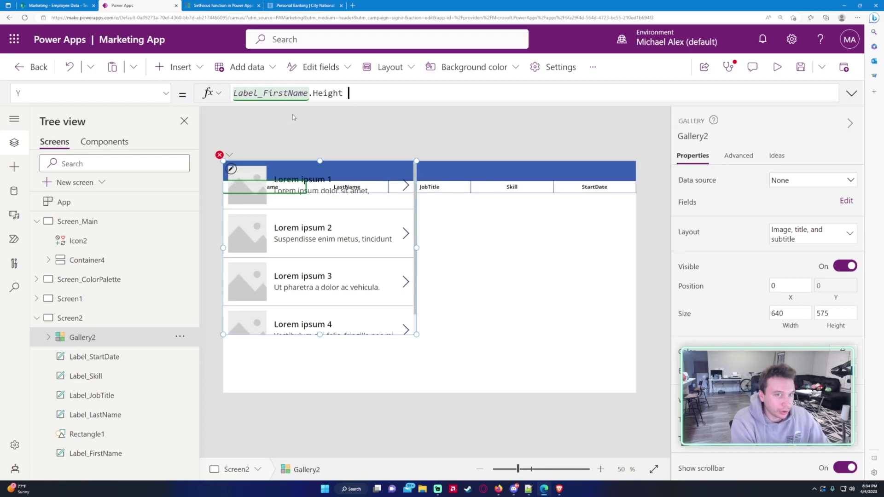
pyautogui.press('BackSpace')
pyautogui.press('BackSpace')
pyautogui.press('BackSpace')
pyautogui.press('BackSpace')
pyautogui.press('BackSpace')
pyautogui.press('BackSpace')
pyautogui.press('BackSpace')
pyautogui.press('BackSpace')
pyautogui.press('BackSpace')
pyautogui.press('BackSpace')
pyautogui.press('BackSpace')
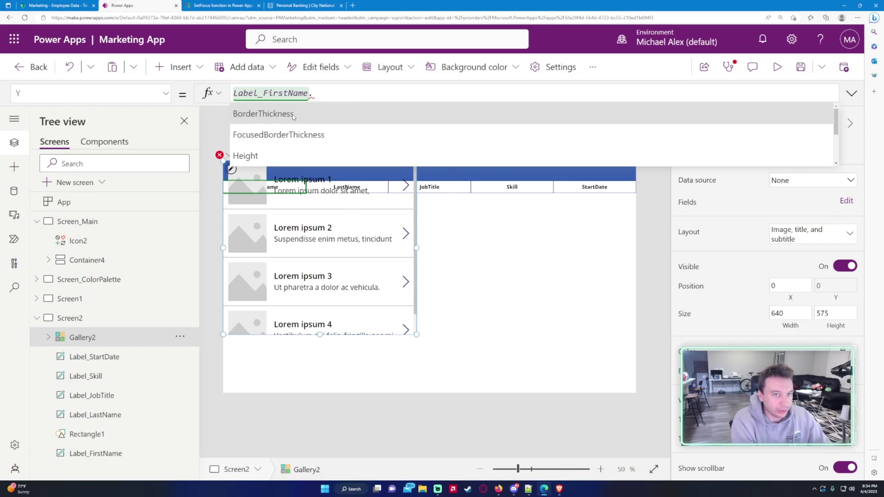
pyautogui.press('BackSpace')
pyautogui.write('.Y ')
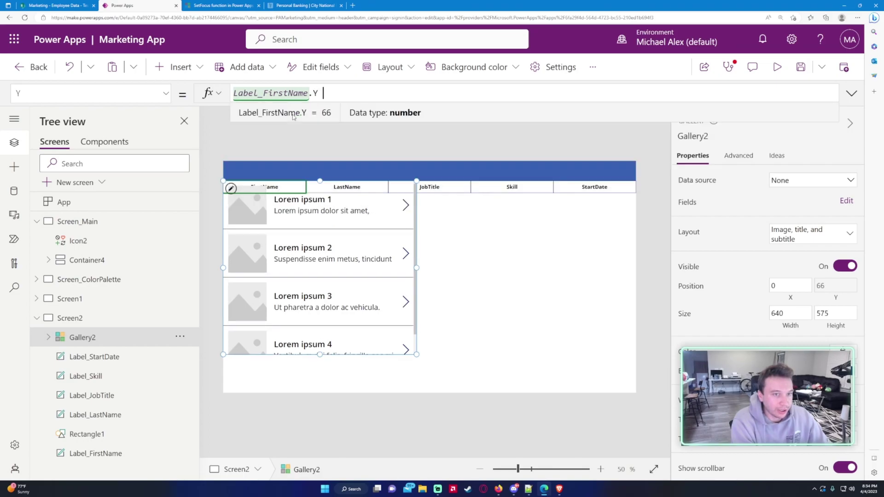
pyautogui.write('+ Label_FirstName.W')
pyautogui.write('hei')
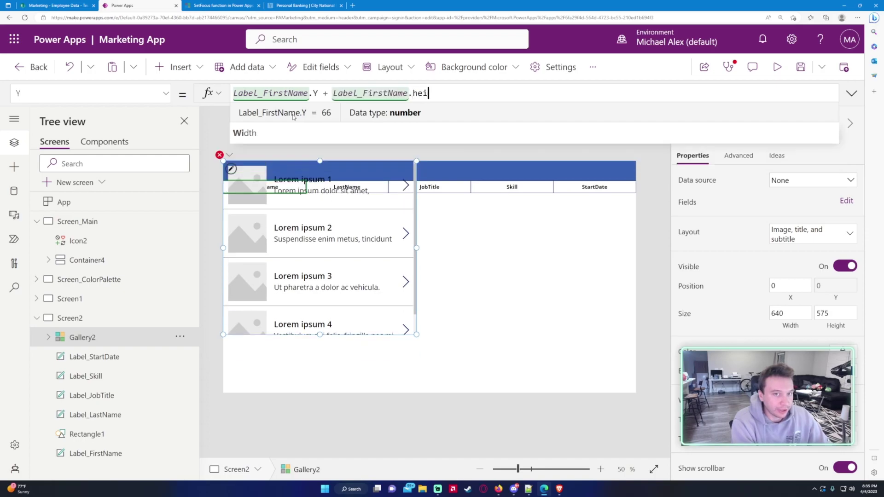
pyautogui.write('ght')
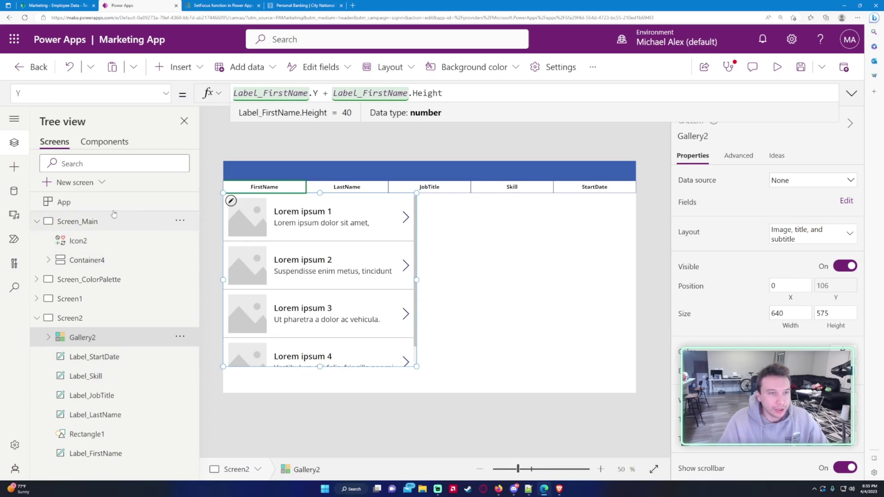
# Set the gallery's Height property to Parent.Height - Rectangle1.Height - Label_FirstName.Height
pyautogui.click(71, 89)
pyautogui.click(46, 309)
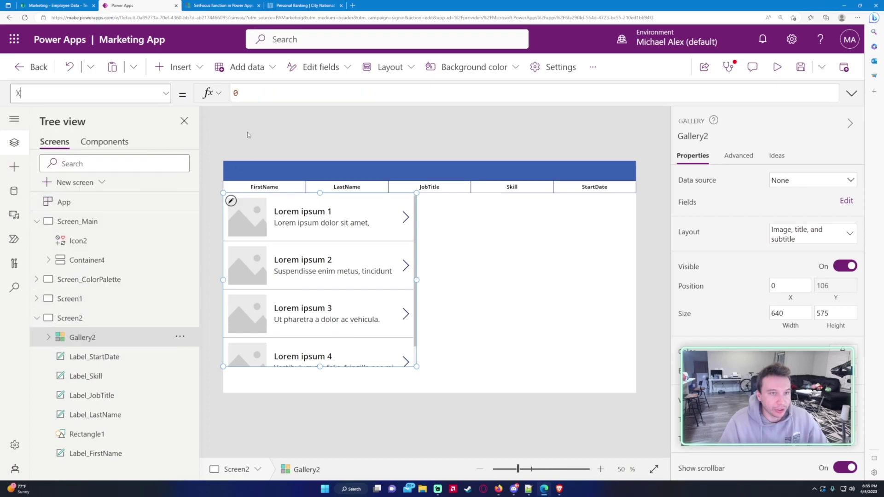
pyautogui.click(165, 93)
pyautogui.scroll(7, 90, 213)
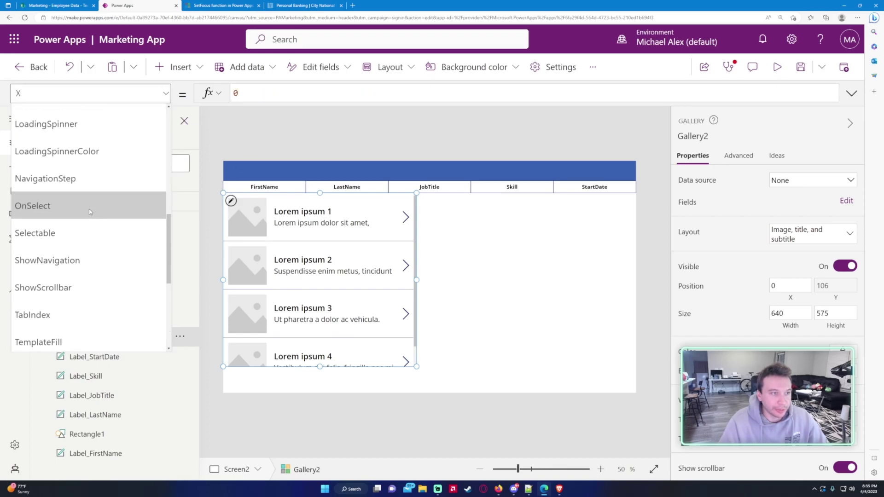
pyautogui.click(55, 152)
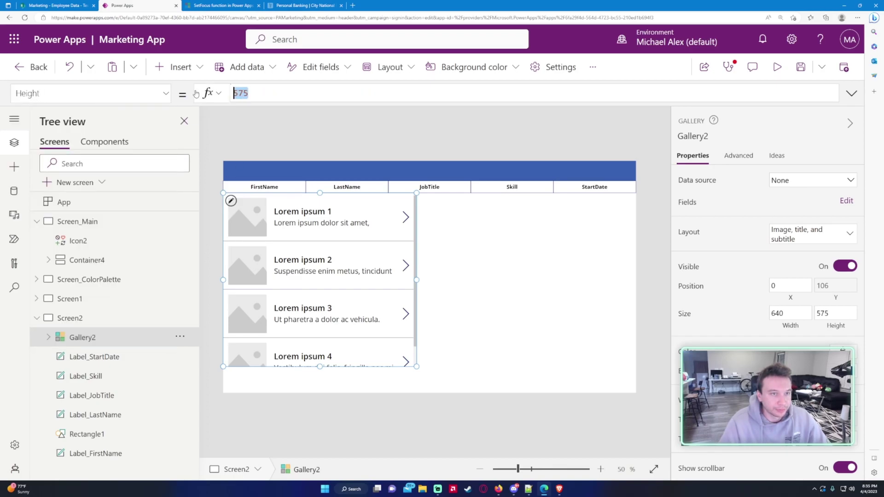
pyautogui.write('Par')
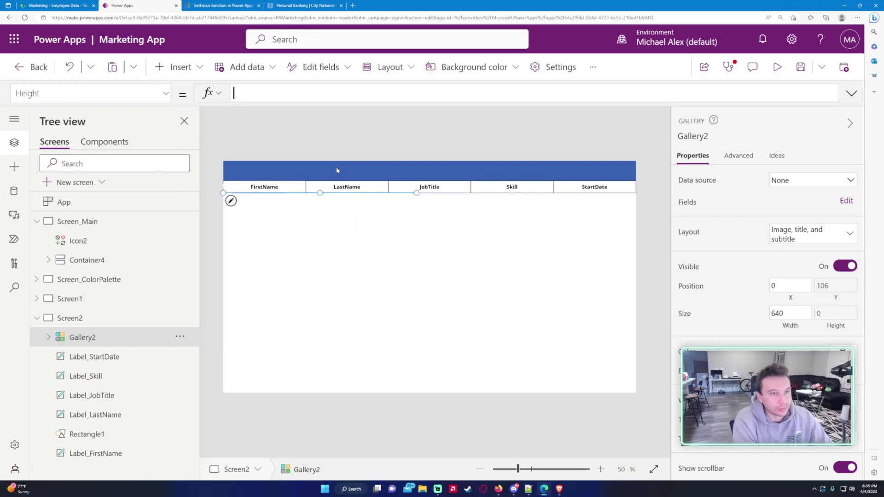
pyautogui.write('ten')
pyautogui.press('BackSpace')
pyautogui.press('BackSpace')
pyautogui.press('BackSpace')
pyautogui.write('ent')
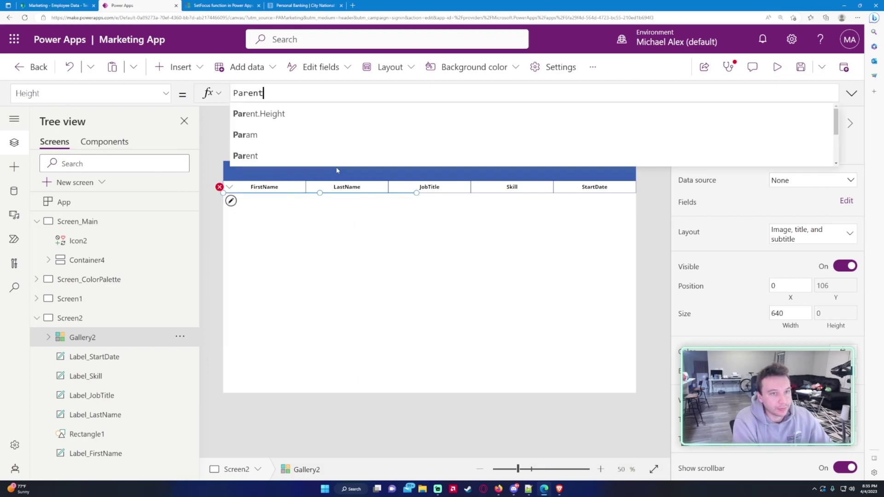
pyautogui.write('.W')
pyautogui.press('BackSpace')
pyautogui.write('Hieght')
pyautogui.press('BackSpace')
pyautogui.press('BackSpace')
pyautogui.press('BackSpace')
pyautogui.press('BackSpace')
pyautogui.press('BackSpace')
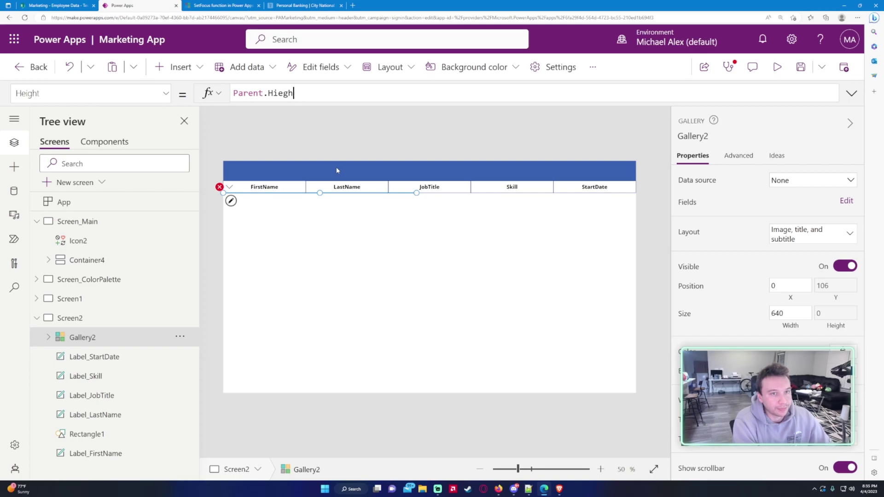
pyautogui.write('eight ')
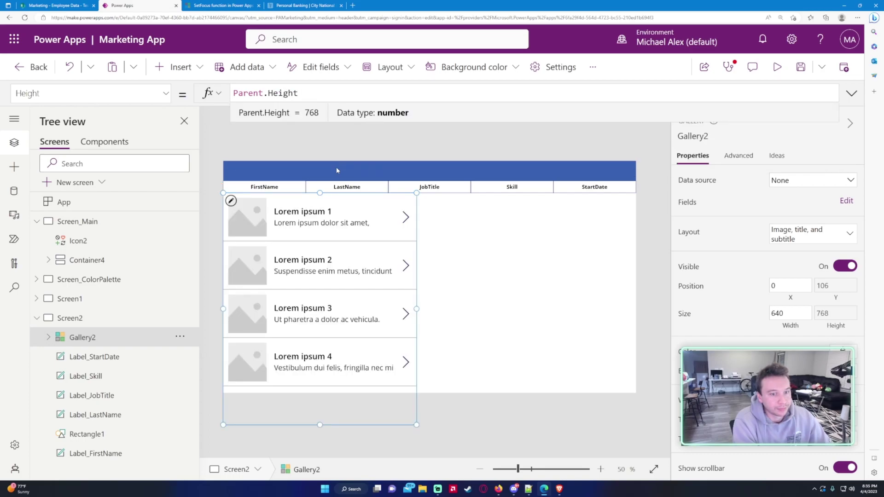
pyautogui.write('- ')
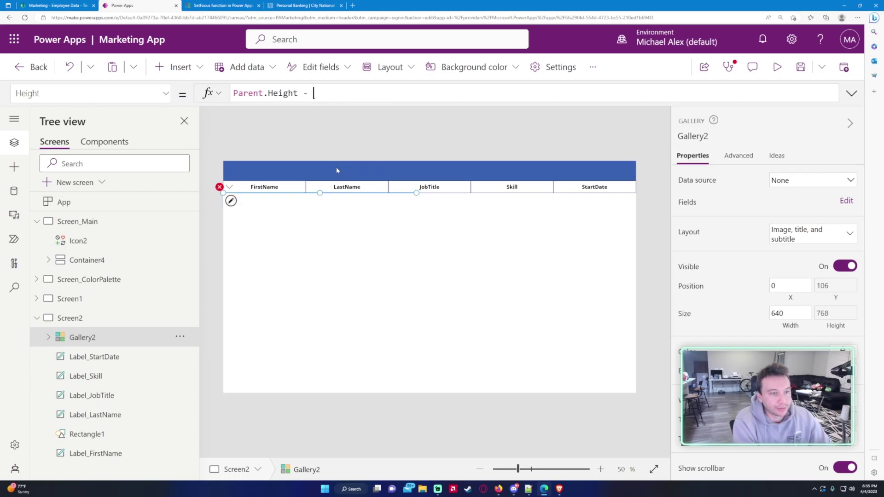
pyautogui.write('Rectangle1')
pyautogui.write('. H')
pyautogui.write('Height - ')
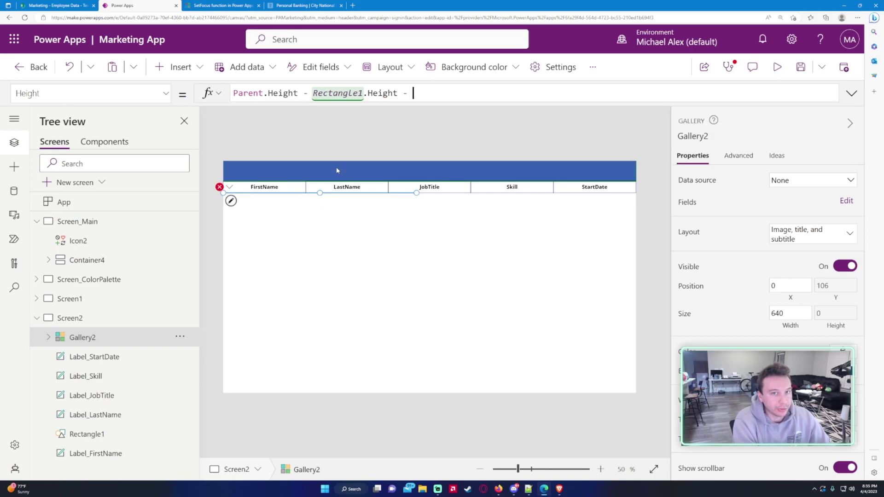
pyautogui.write('Label_FirstName.h')
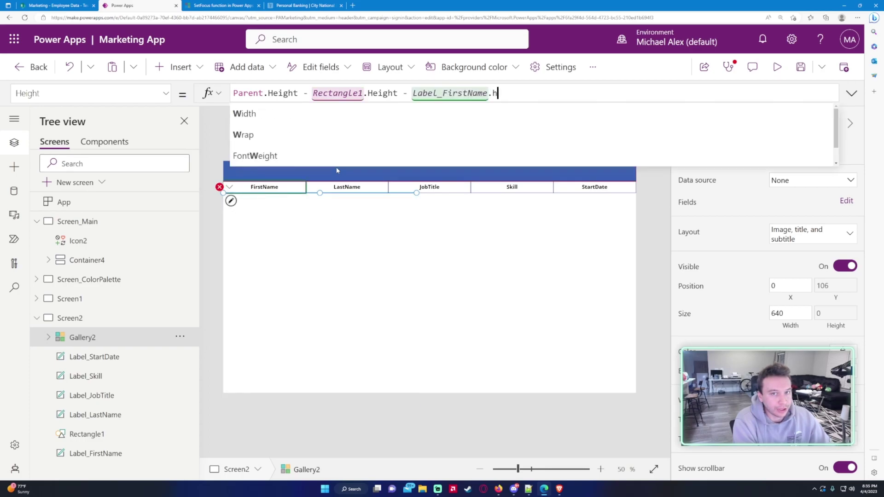
pyautogui.write('eight')
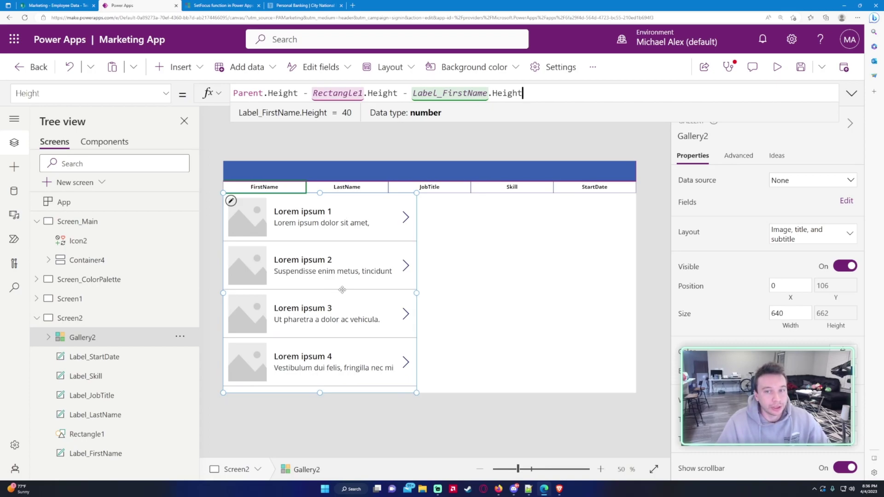
# Set the gallery's Width property to Parent.Width
pyautogui.click(60, 94)
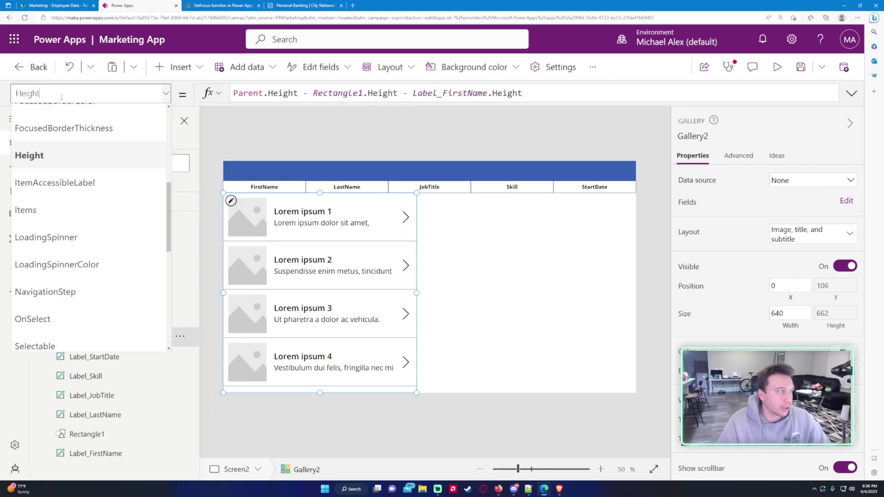
pyautogui.scroll(-6, 87, 210)
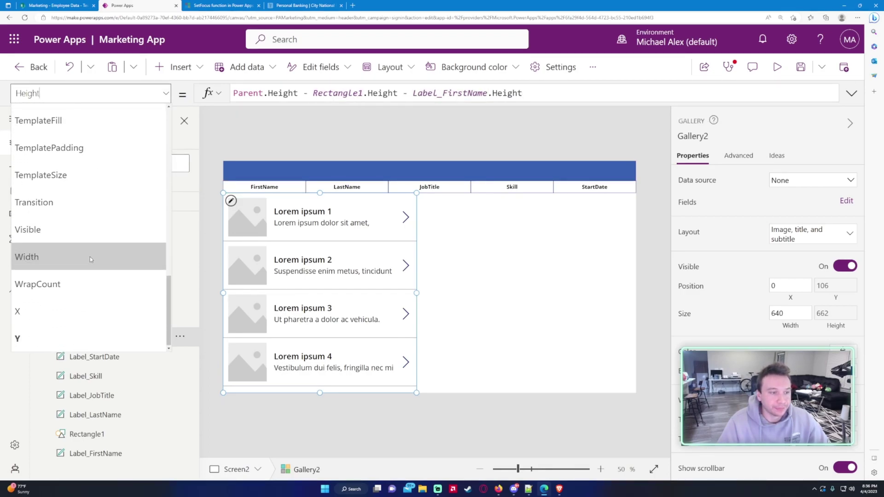
pyautogui.click(81, 261)
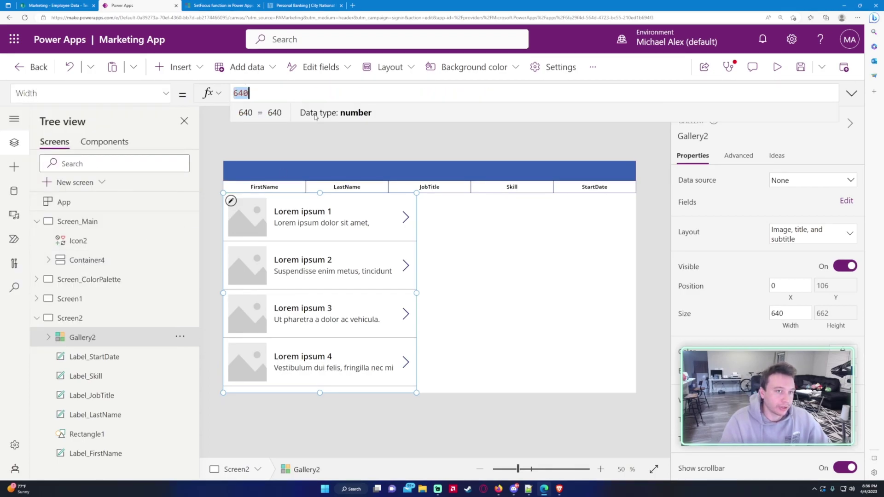
pyautogui.write('Parent.Wie')
pyautogui.press('BackSpace')
pyautogui.write('dth')
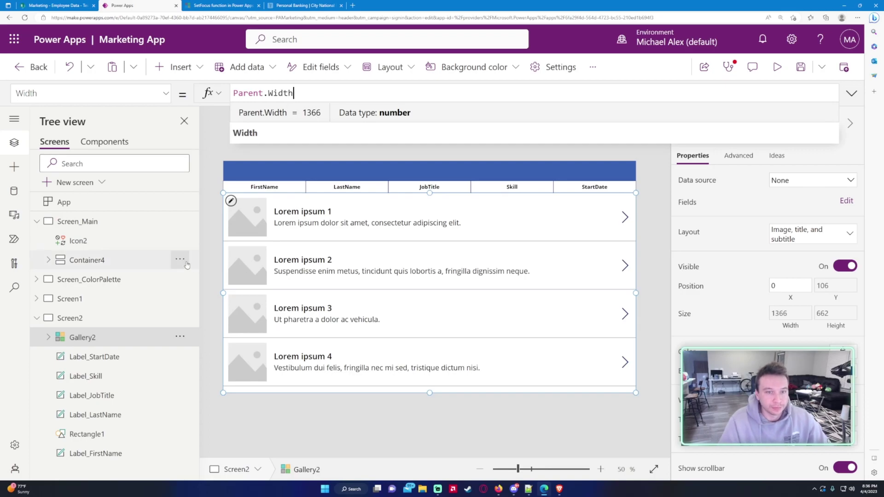
# Expand Gallery2 and inspect its separator, arrow, subtitle, title and image controls one by one
pyautogui.click(59, 343)
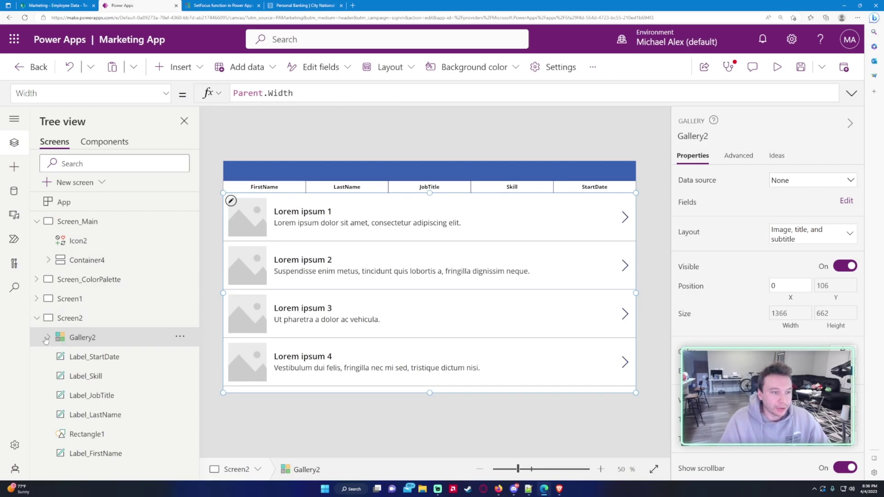
pyautogui.click(47, 337)
pyautogui.scroll(-2, 102, 294)
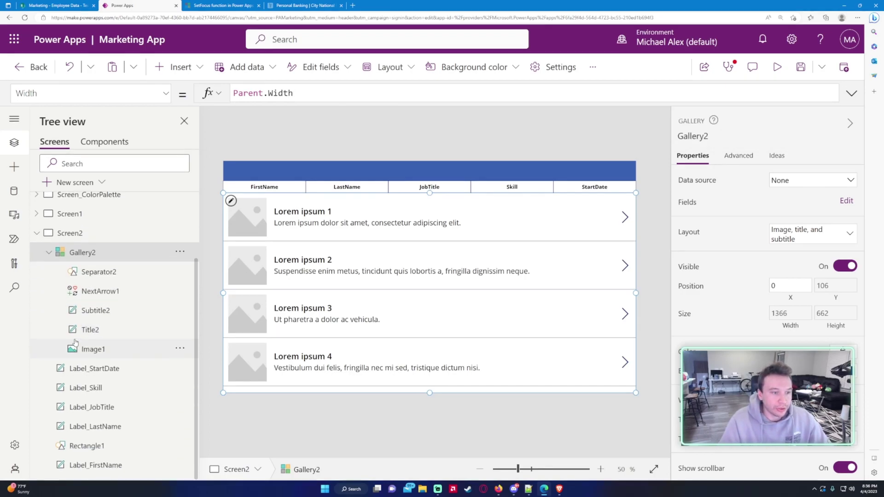
pyautogui.click(112, 280)
pyautogui.click(116, 291)
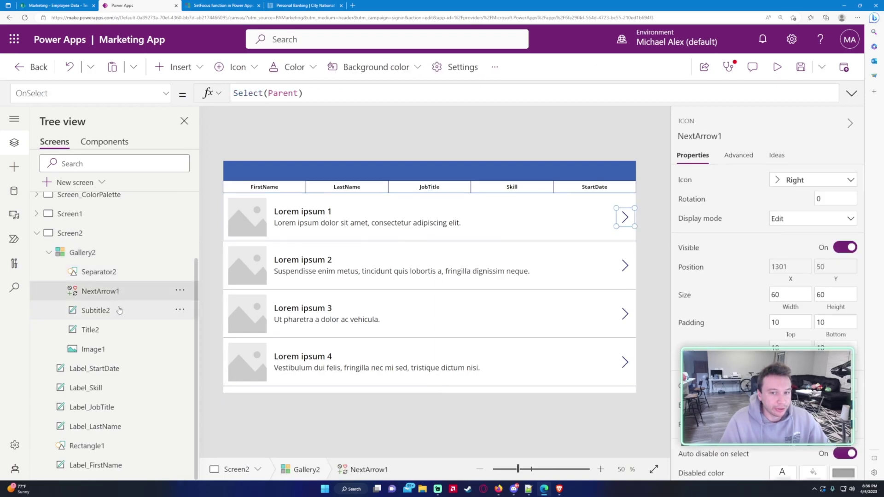
pyautogui.click(119, 310)
pyautogui.click(120, 328)
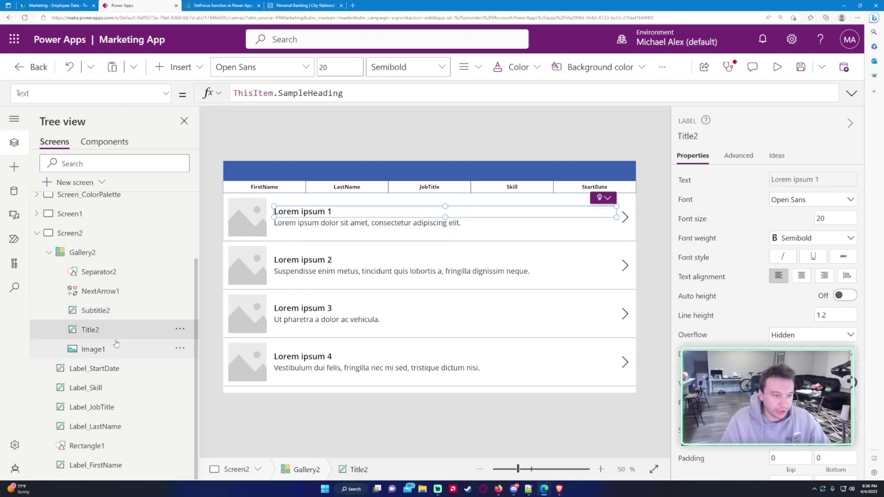
pyautogui.click(117, 345)
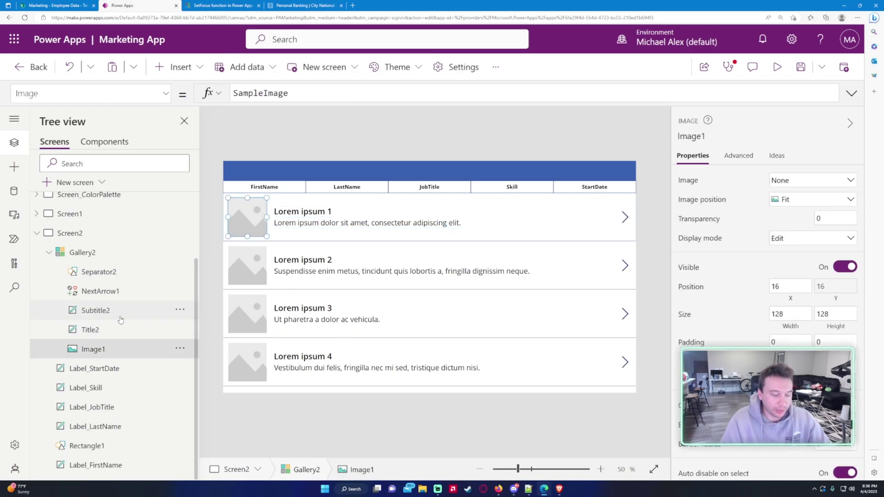
# Delete the NextArrow1, Subtitle2, Title2 and Image1 controls from Gallery2, keeping only the separator
pyautogui.click(122, 291)
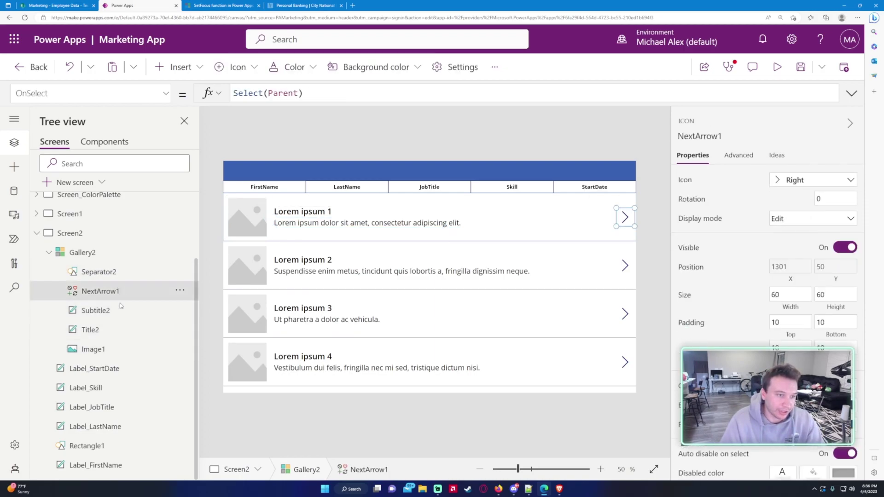
pyautogui.press('Delete')
pyautogui.click(119, 310)
pyautogui.press('Delete')
pyautogui.click(115, 332)
pyautogui.press('Delete')
pyautogui.click(115, 348)
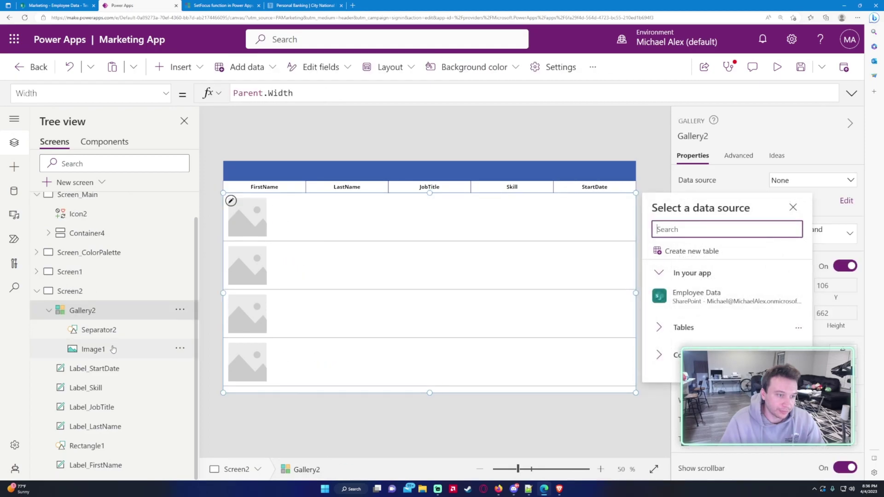
pyautogui.press('Delete')
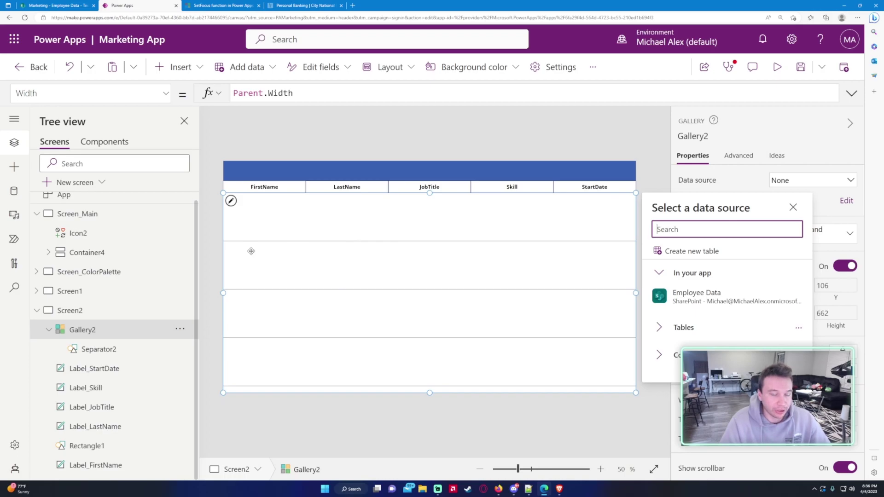
# Insert a text input into Gallery2 and paste four copies of it, making five text inputs in the gallery
pyautogui.click(92, 349)
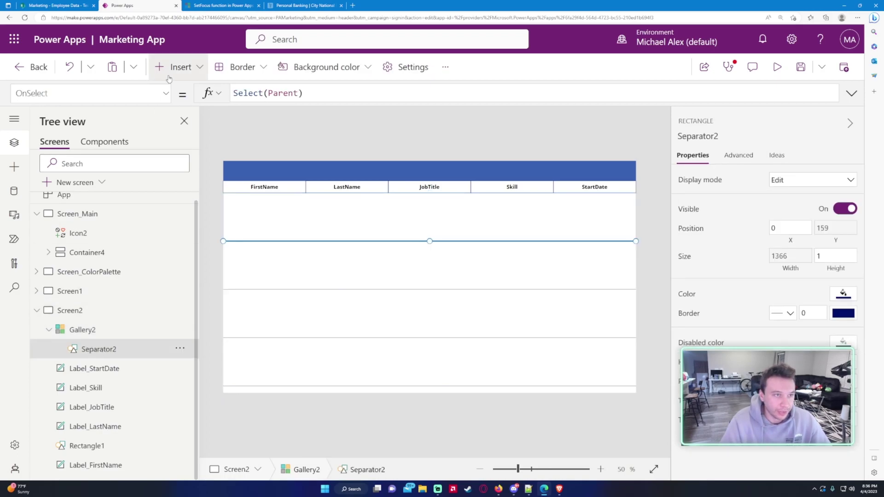
pyautogui.click(181, 68)
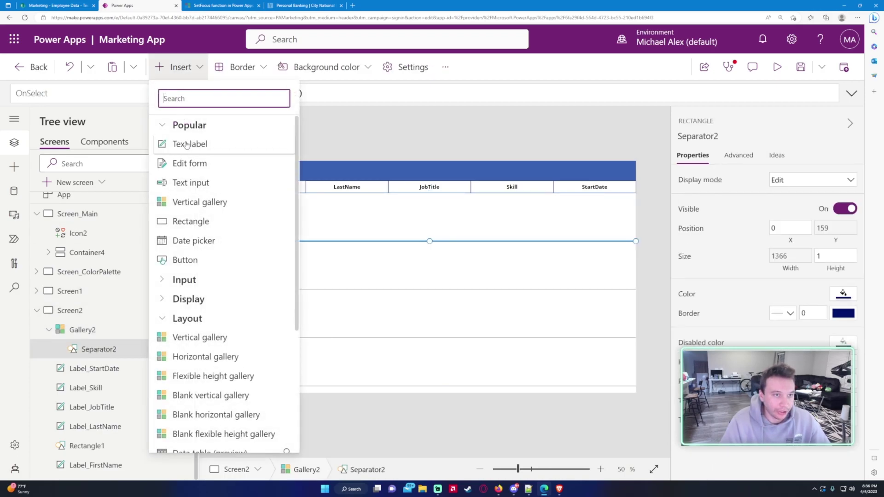
pyautogui.click(198, 183)
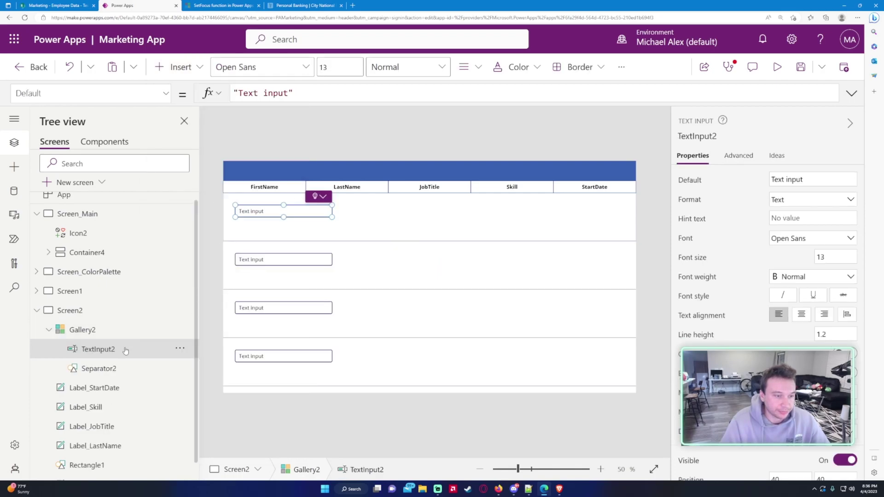
pyautogui.hotkey('ctrl', 'v')
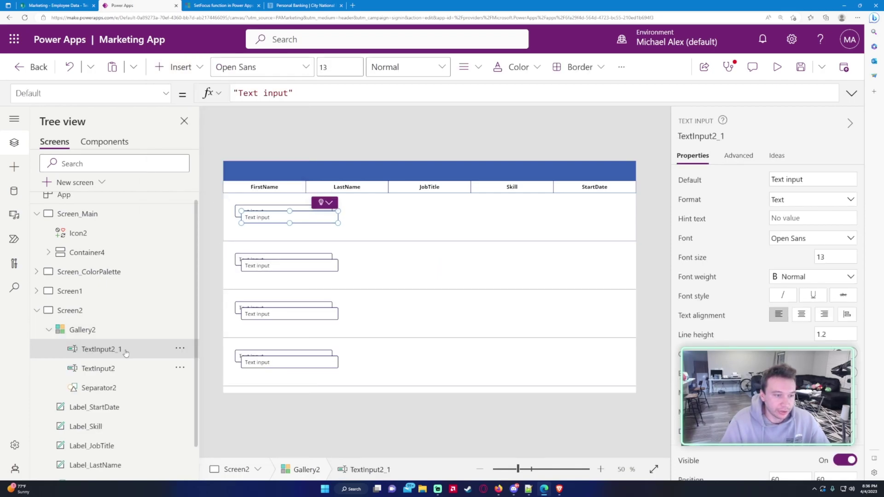
pyautogui.hotkey('ctrl', 'v')
pyautogui.hotkey('ctrl', 'v')
pyautogui.hotkey('ctrl', 'v')
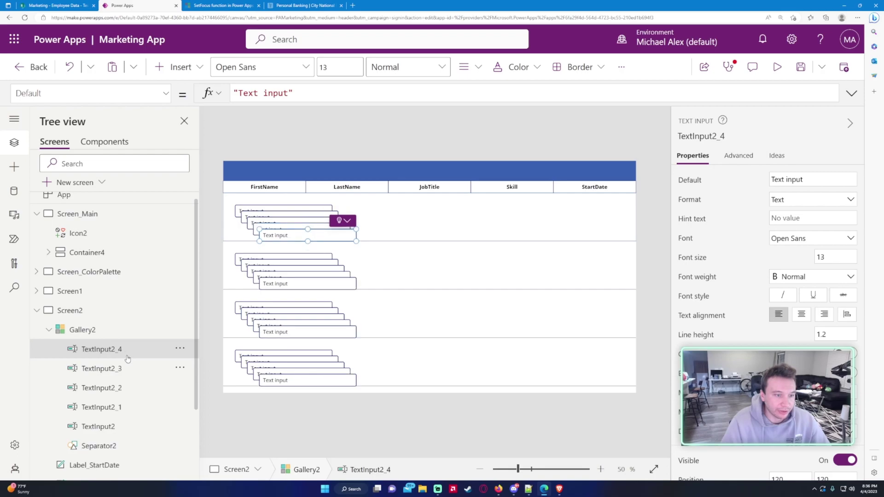
# Rename the original text input TextInput2 in Gallery2 as TextInput_FirstName
pyautogui.click(115, 426)
pyautogui.scroll(-2, 119, 414)
pyautogui.click(139, 359)
pyautogui.click(139, 341)
pyautogui.doubleClick(139, 343)
pyautogui.click(143, 339)
pyautogui.press('BackSpace')
pyautogui.write('_FirstNAme')
pyautogui.press('Return')
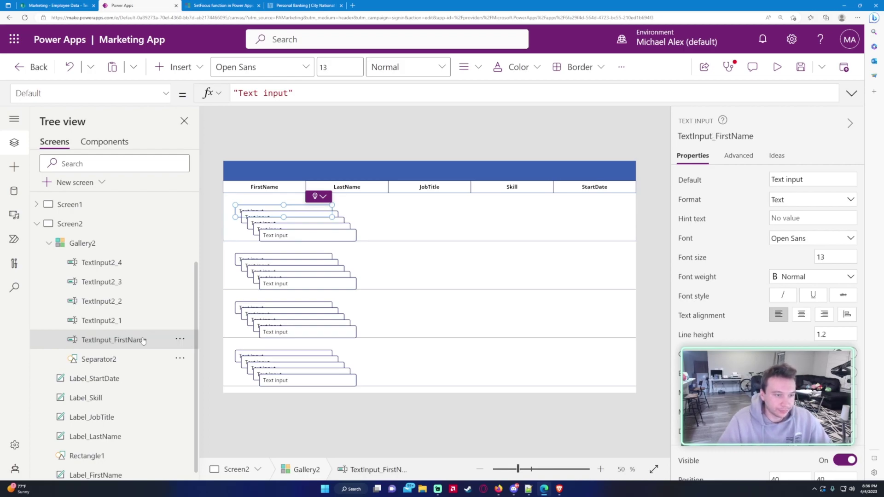
# Copy the TextInput_FirstName name and reuse it to rename TextInput2_1 as TextInput_LastName
pyautogui.doubleClick(143, 340)
pyautogui.hotkey('ctrl', 'c')
pyautogui.click(140, 321)
pyautogui.doubleClick(146, 320)
pyautogui.hotkey('ctrl', 'v')
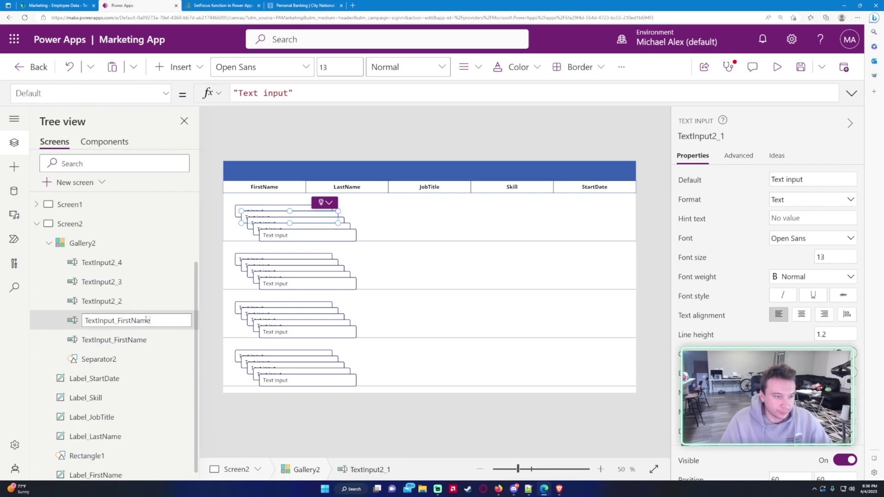
pyautogui.moveTo(156, 322); pyautogui.dragTo(117, 321)
pyautogui.write('Las')
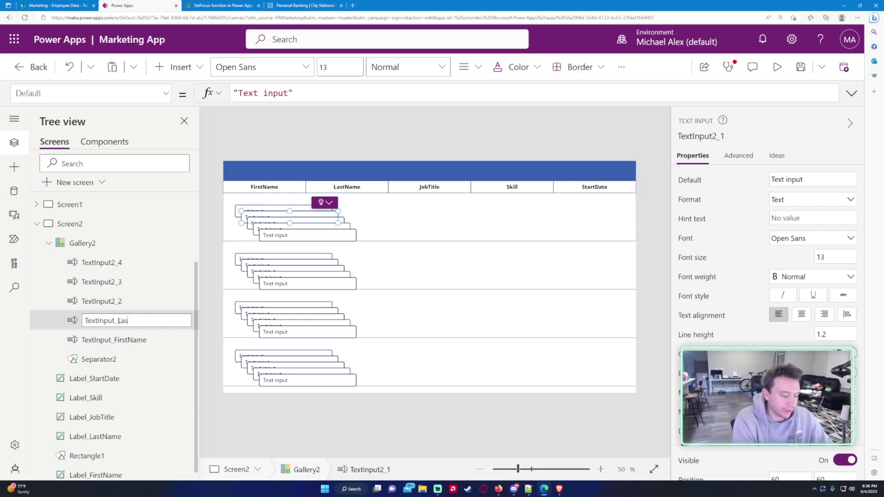
pyautogui.write('tName')
pyautogui.press('Return')
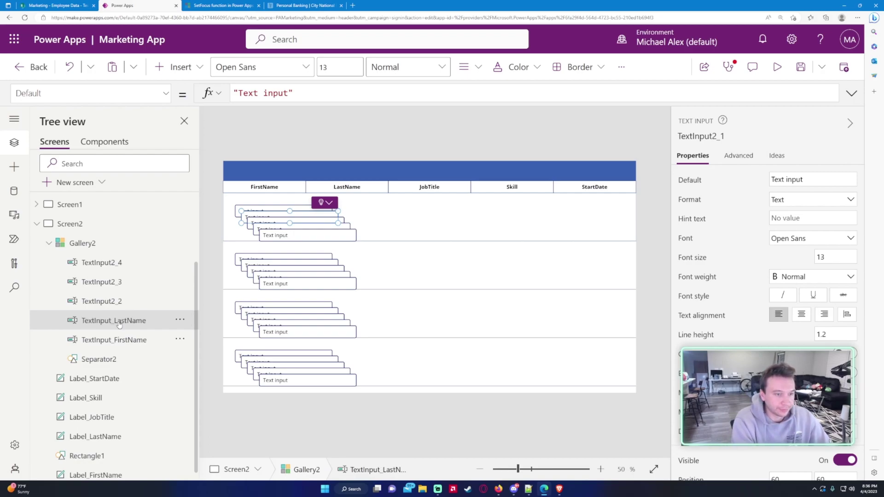
# Rename the TextInput2_2 control as TextInput_JobTitle
pyautogui.click(114, 301)
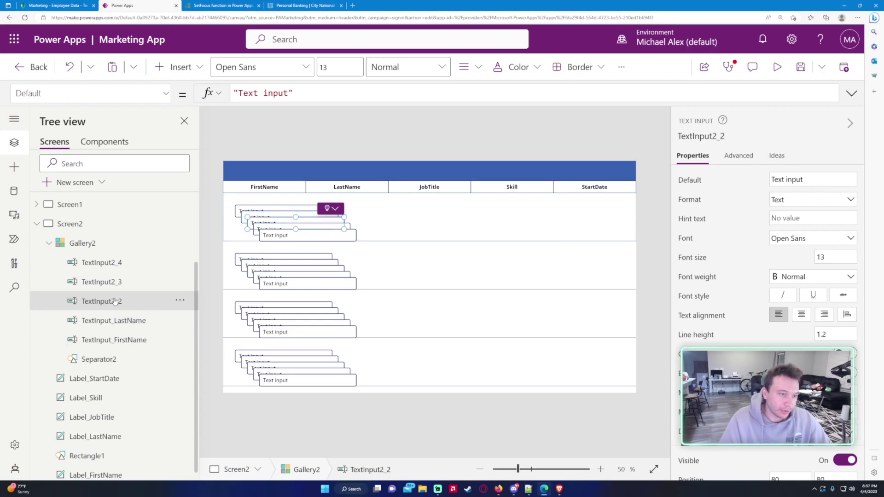
pyautogui.doubleClick(114, 301)
pyautogui.hotkey('ctrl', 'v')
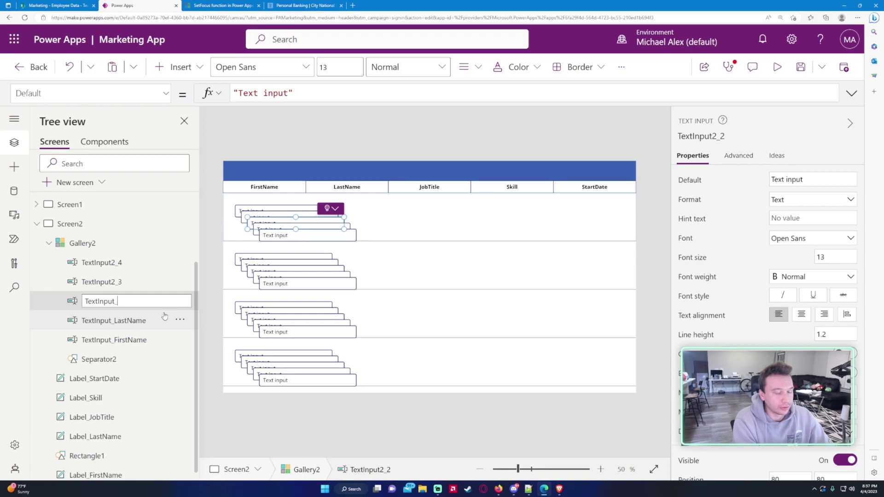
pyautogui.write('JobTitl')
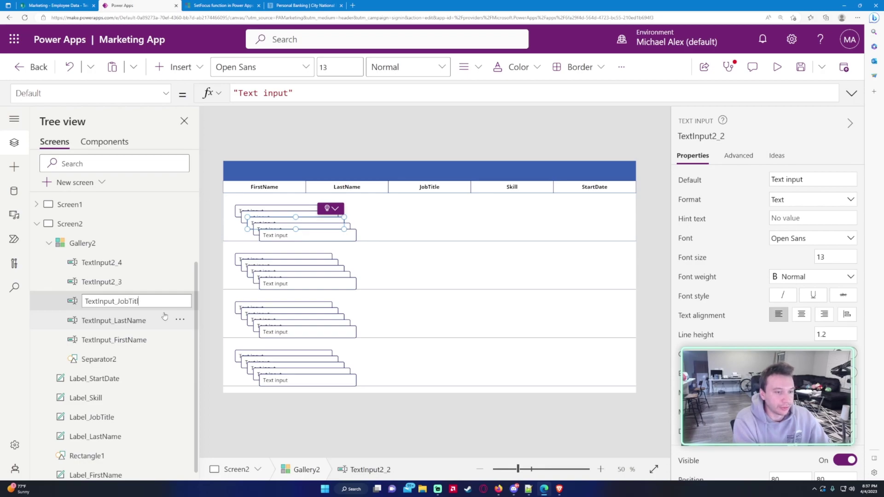
pyautogui.write('e')
pyautogui.press('Return')
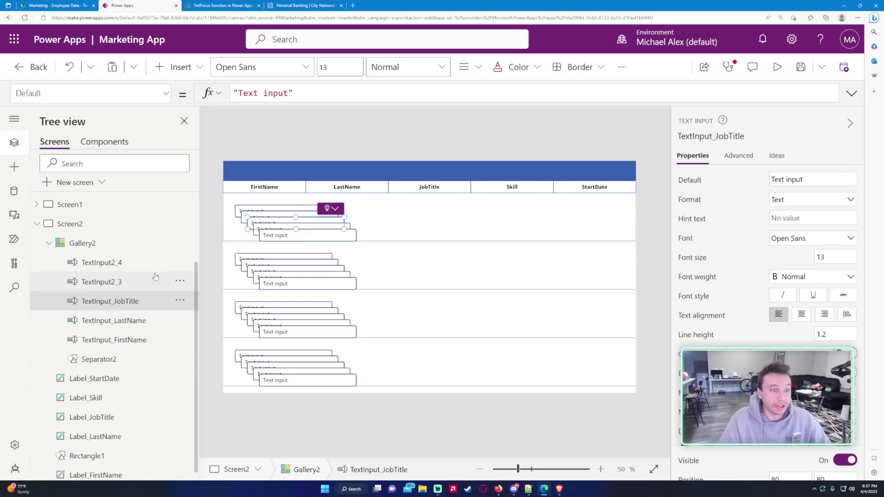
# Rename the TextInput2_3 control as TextInput_Skill
pyautogui.doubleClick(156, 279)
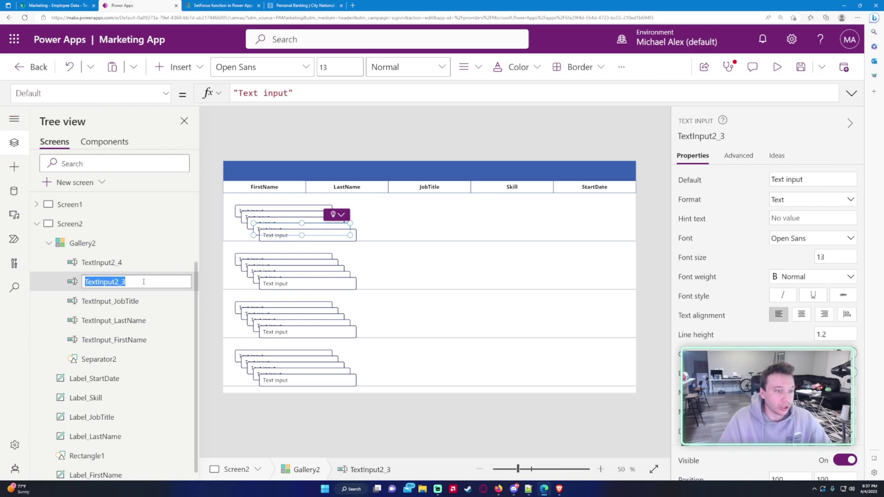
pyautogui.hotkey('ctrl', 'v')
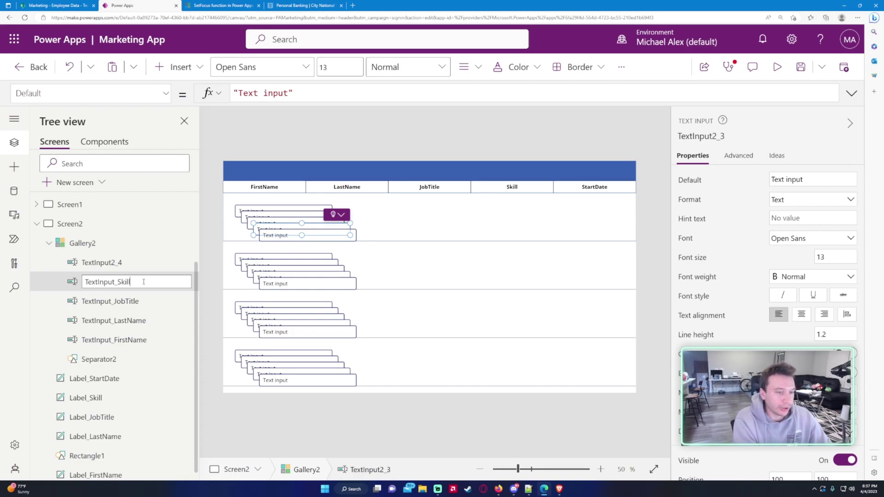
pyautogui.press('Return')
# Rename the TextInput2_4 control as TextInput_StartDate
pyautogui.doubleClick(134, 270)
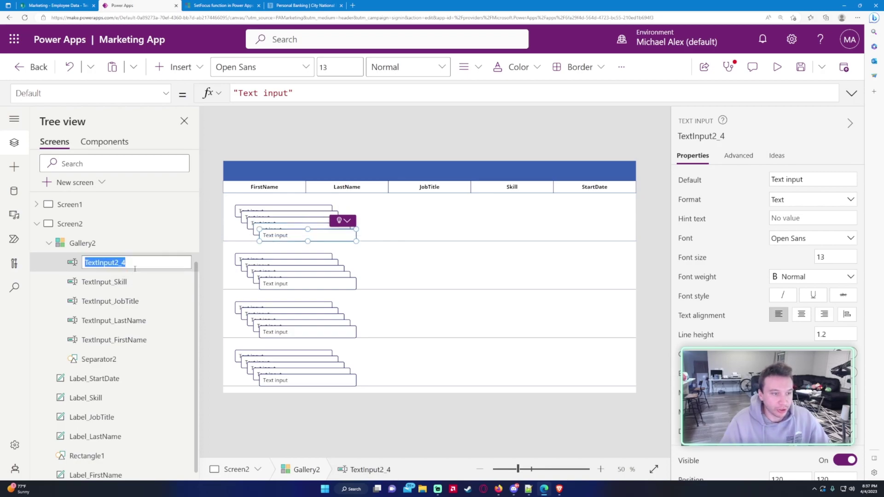
pyautogui.write('TextInput_FirstNam')
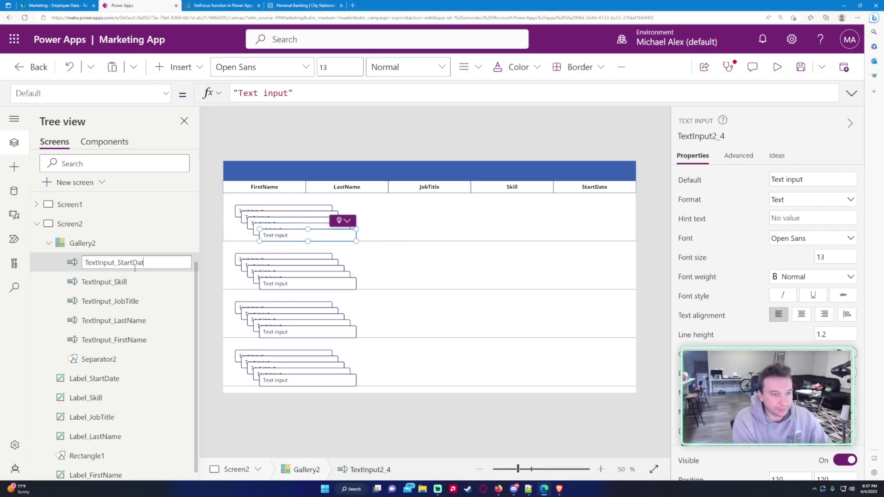
pyautogui.write('te')
pyautogui.press('Return')
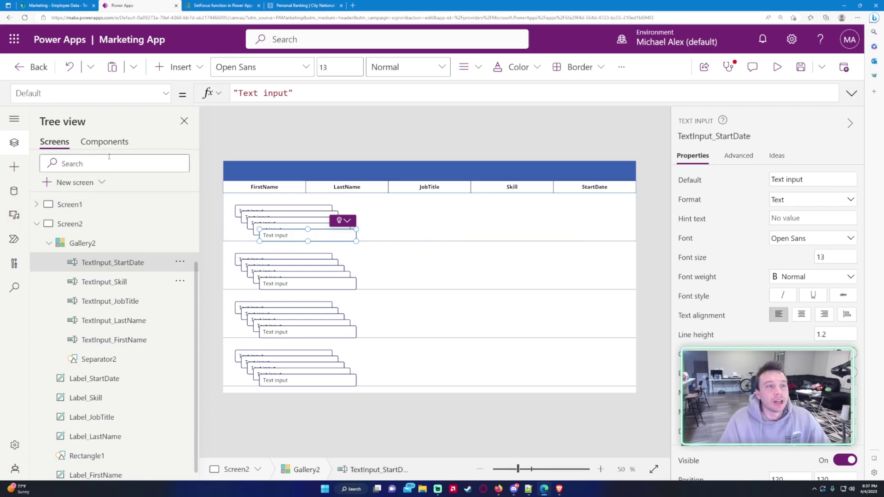
pyautogui.click(179, 66)
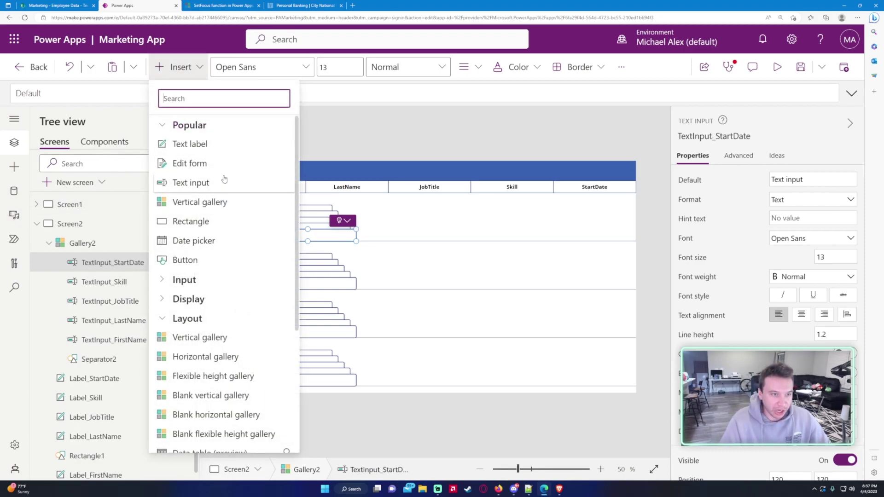
pyautogui.scroll(-2, 201, 283)
pyautogui.scroll(-1, 201, 283)
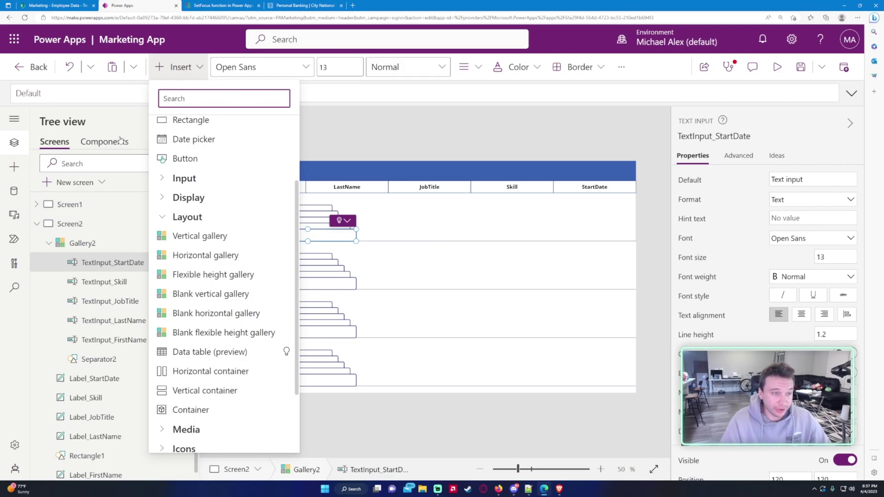
pyautogui.click(166, 222)
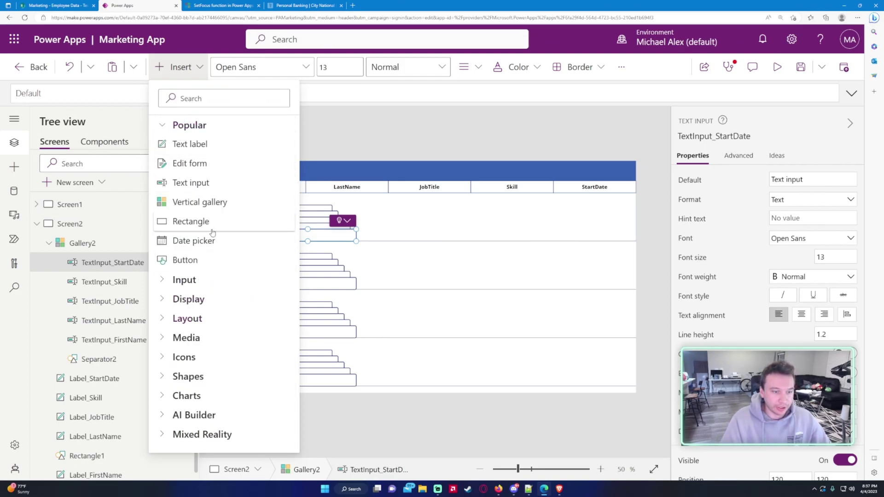
pyautogui.click(189, 285)
pyautogui.click(190, 73)
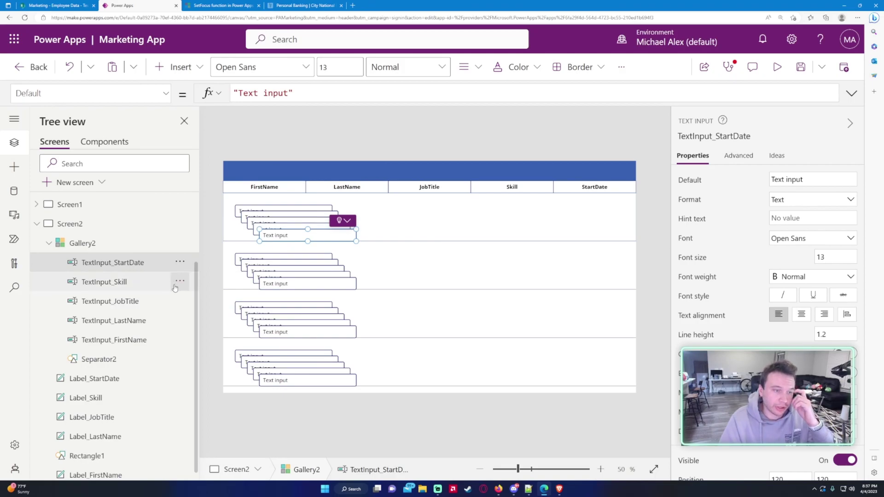
# Set the X property of TextInput_FirstName to 0
pyautogui.click(137, 340)
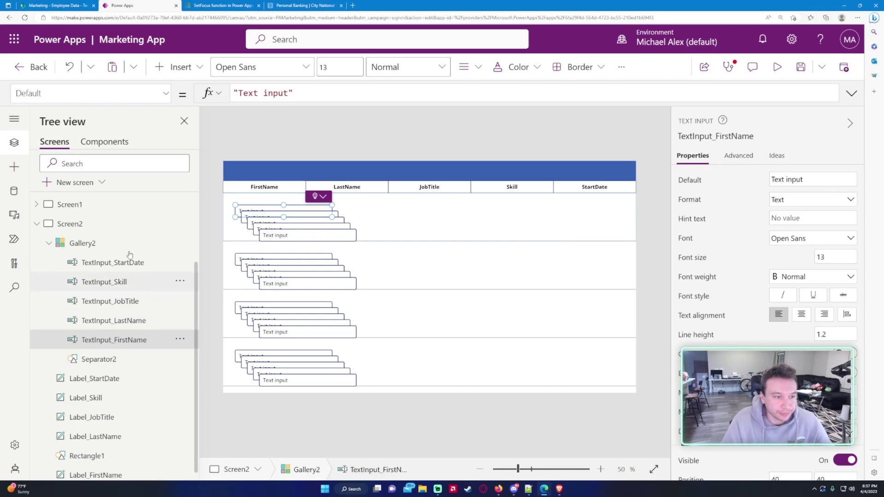
pyautogui.click(101, 95)
pyautogui.scroll(3, 165, 311)
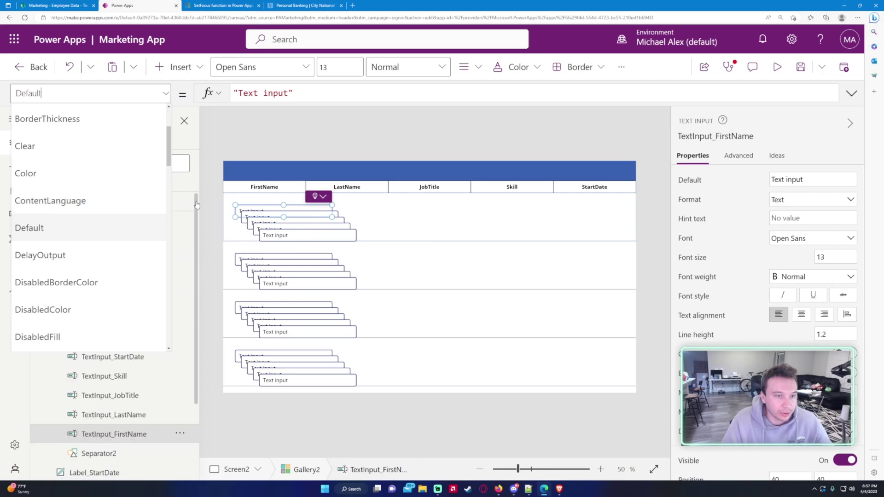
pyautogui.scroll(-3, 166, 312)
pyautogui.click(165, 93)
pyautogui.scroll(-5, 75, 288)
pyautogui.scroll(-8, 75, 288)
pyautogui.click(72, 309)
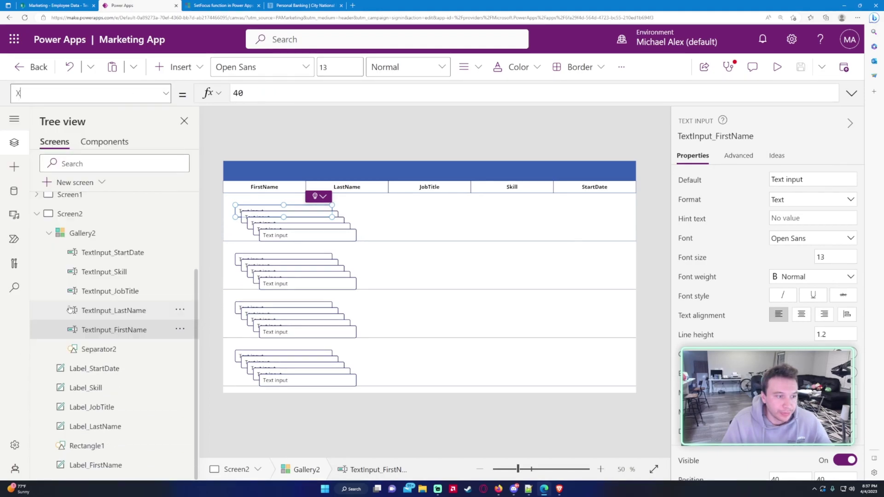
pyautogui.doubleClick(238, 93)
pyautogui.write('0')
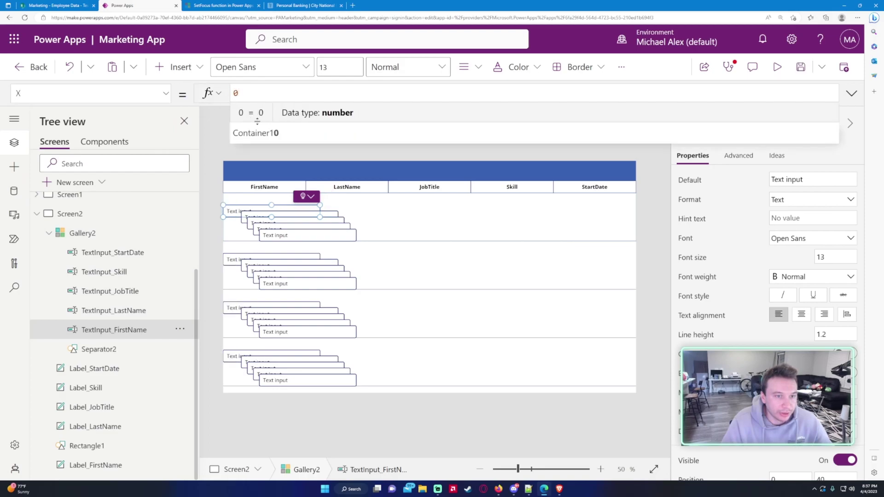
# Set the Width property of TextInput_FirstName to Label_FirstName.Width
pyautogui.click(166, 93)
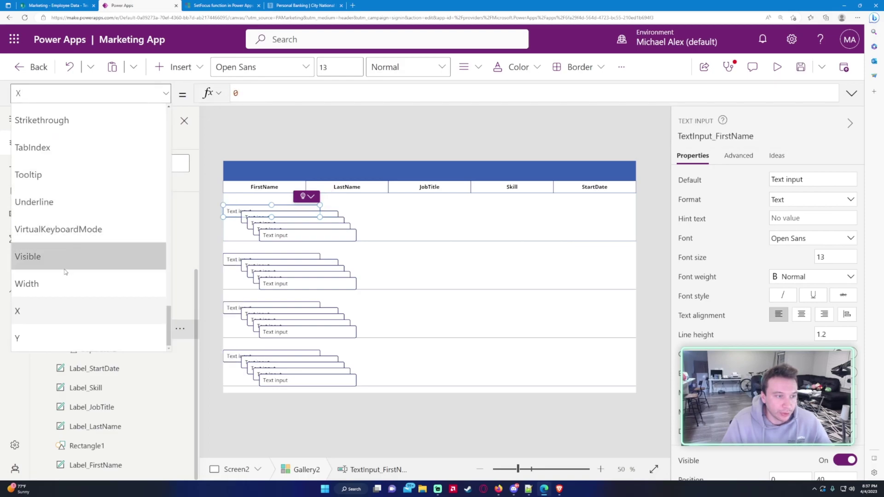
pyautogui.click(71, 283)
pyautogui.doubleClick(240, 93)
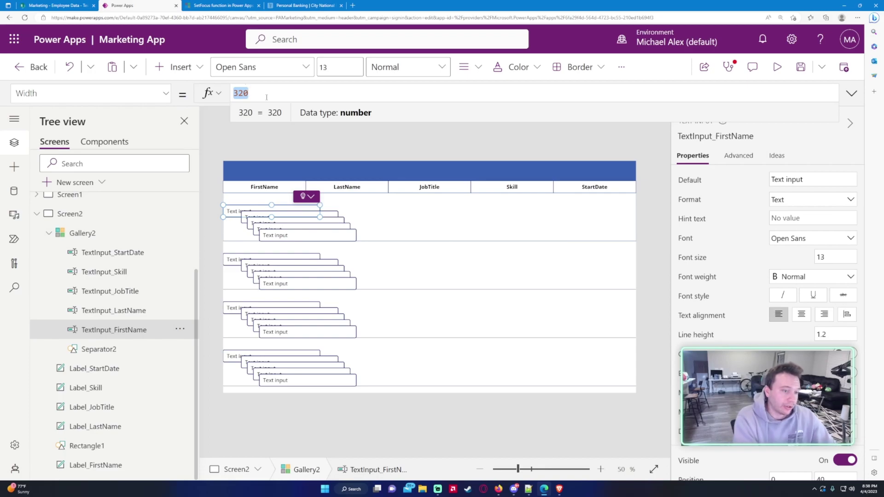
pyautogui.write('Label_F')
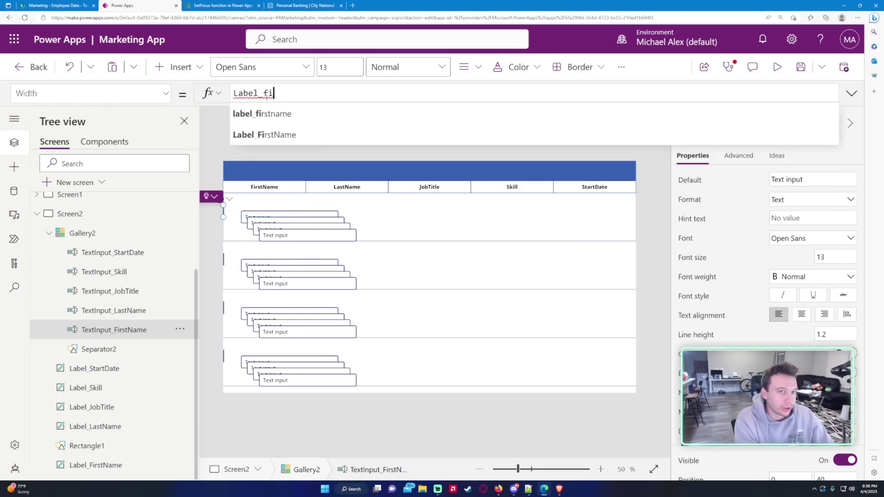
pyautogui.write('irstName.Width')
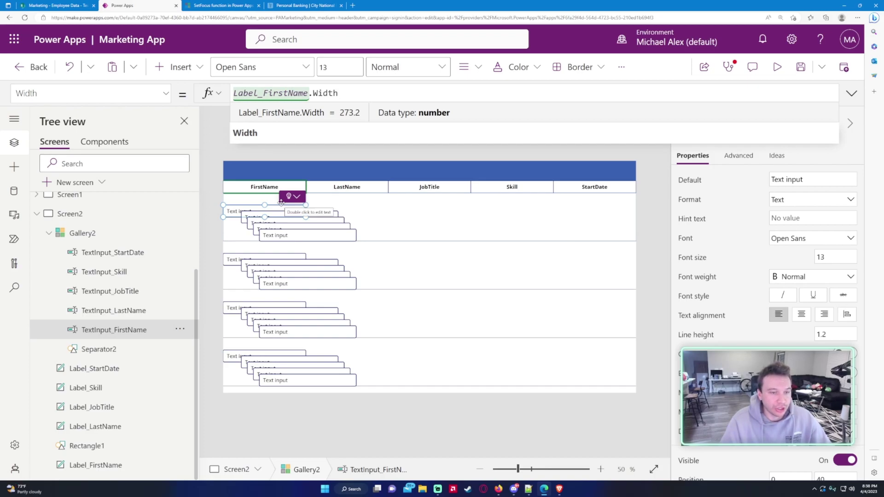
pyautogui.click(134, 317)
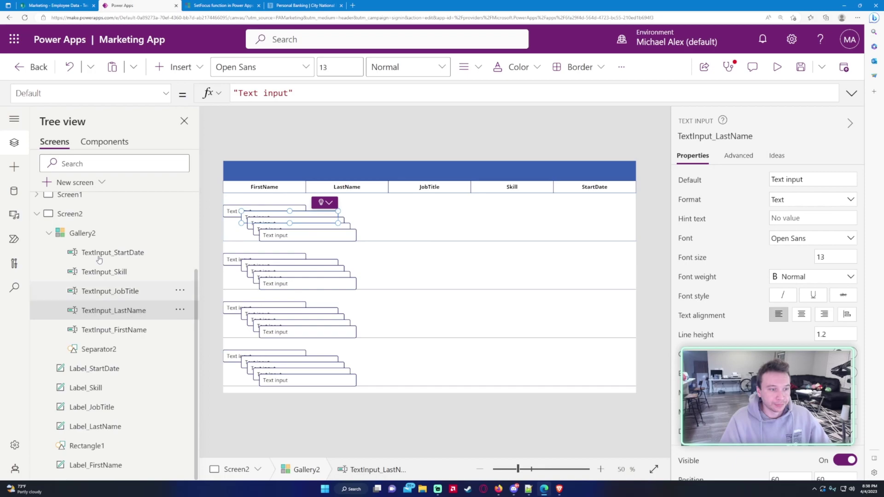
pyautogui.click(165, 94)
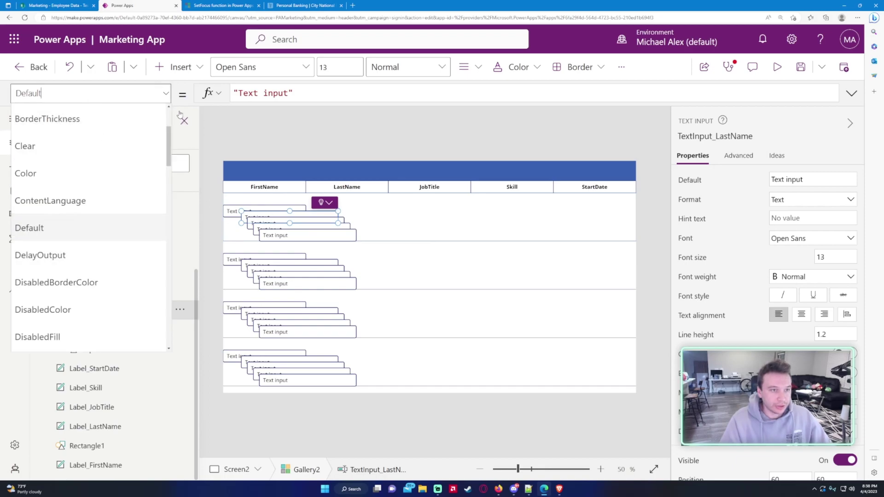
pyautogui.click(353, 196)
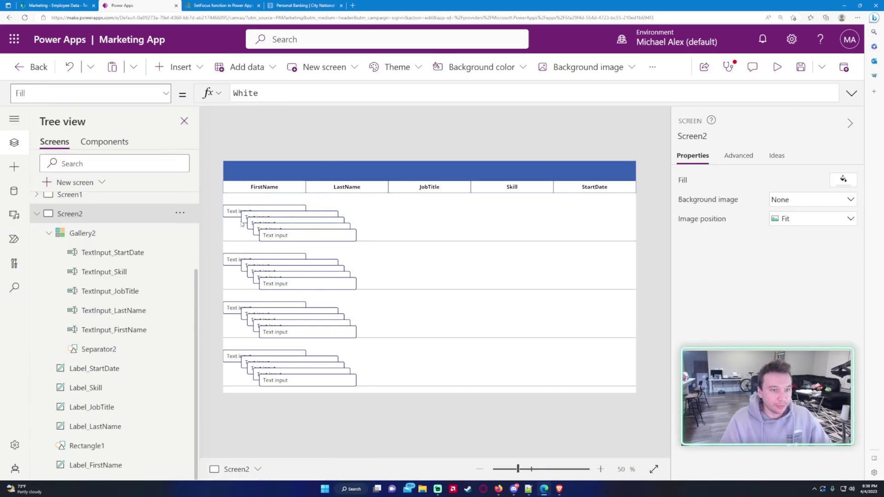
pyautogui.click(131, 328)
# Set the X property of TextInput_LastName to Label_FirstName.X + Label_FirstName.Width
pyautogui.click(167, 315)
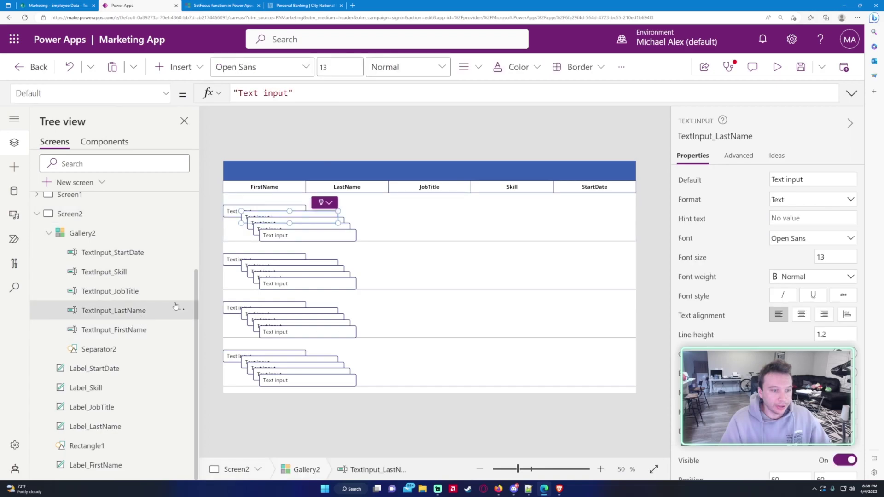
pyautogui.click(107, 94)
pyautogui.scroll(-5, 98, 203)
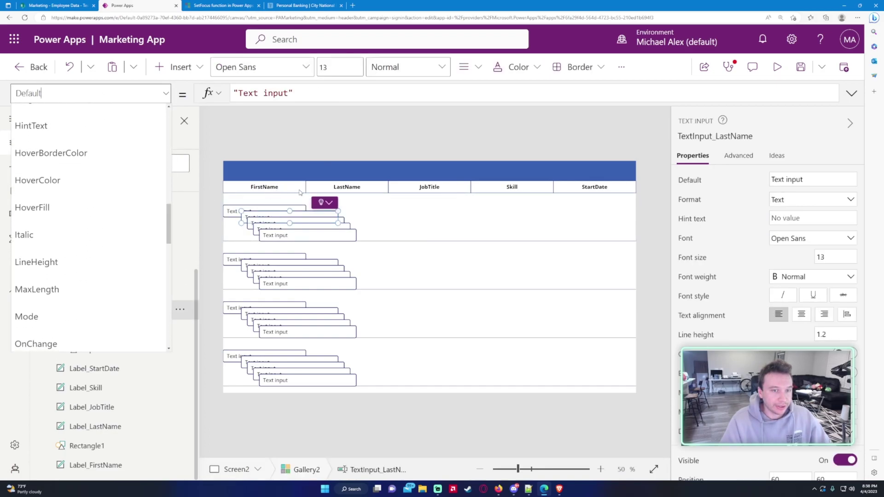
pyautogui.scroll(-8, 69, 267)
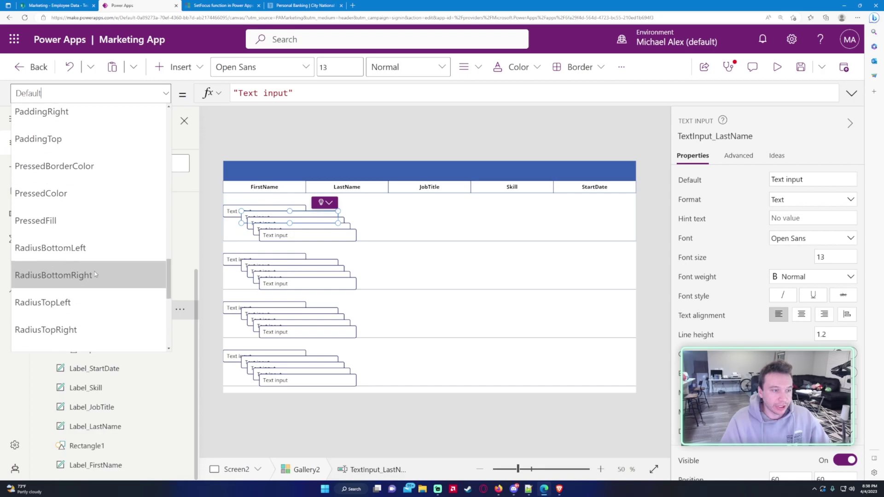
pyautogui.scroll(-5, 69, 283)
pyautogui.click(65, 308)
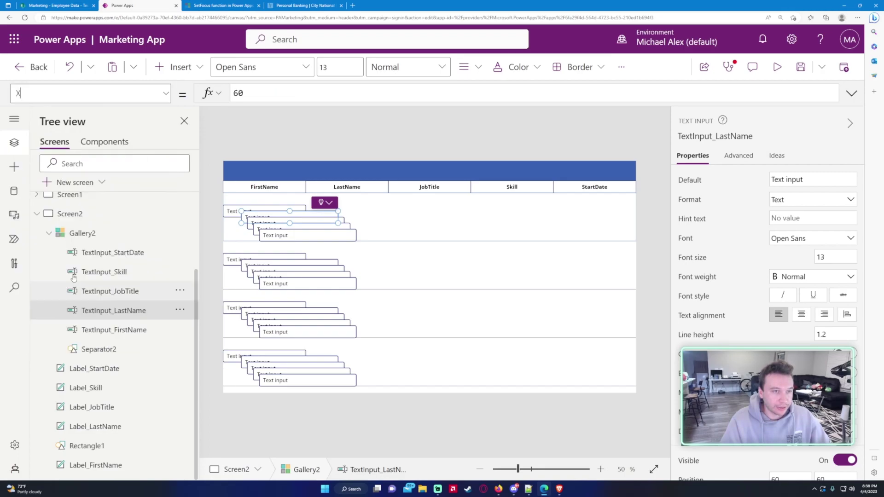
pyautogui.hotkey('ctrl', 'a')
pyautogui.write('Label')
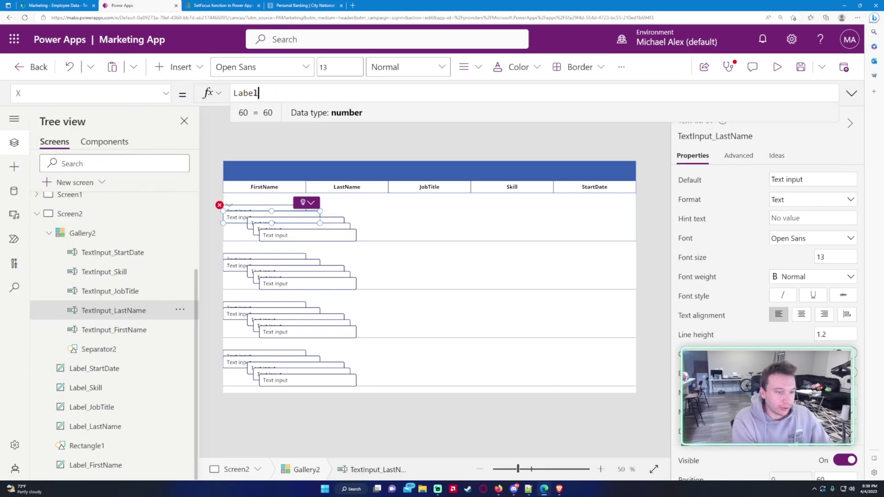
pyautogui.write('1_First')
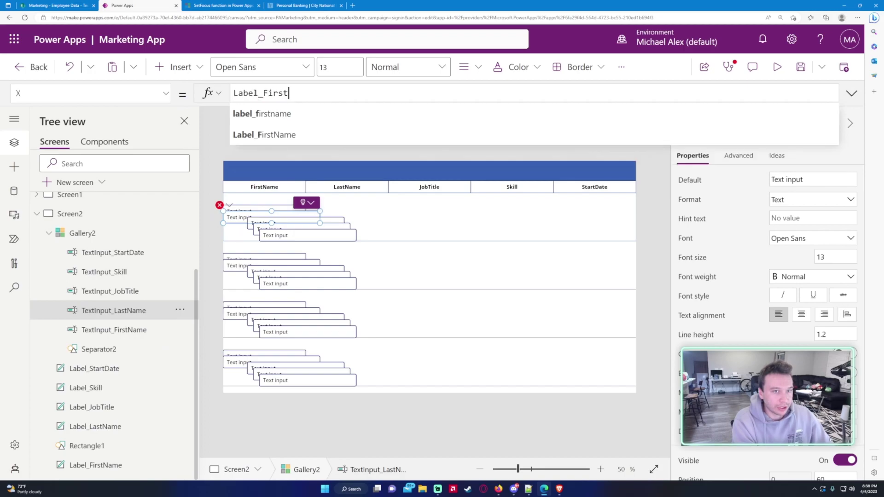
pyautogui.write('Name.')
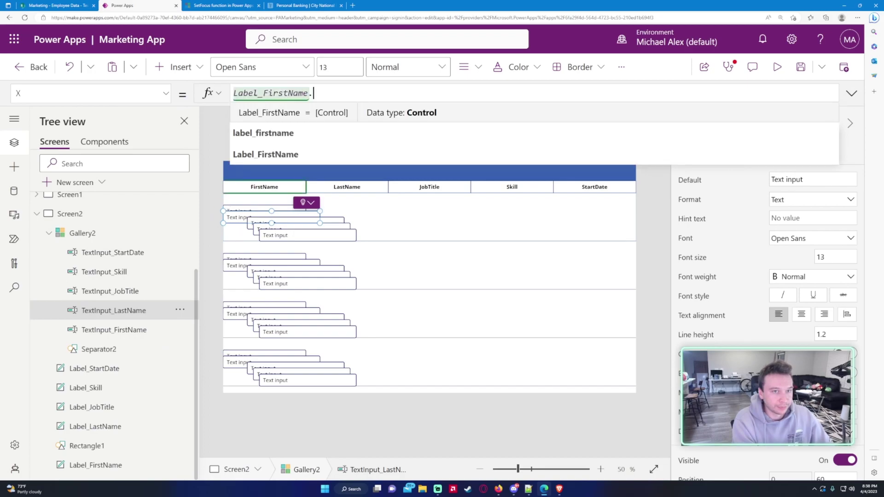
pyautogui.write('X + ')
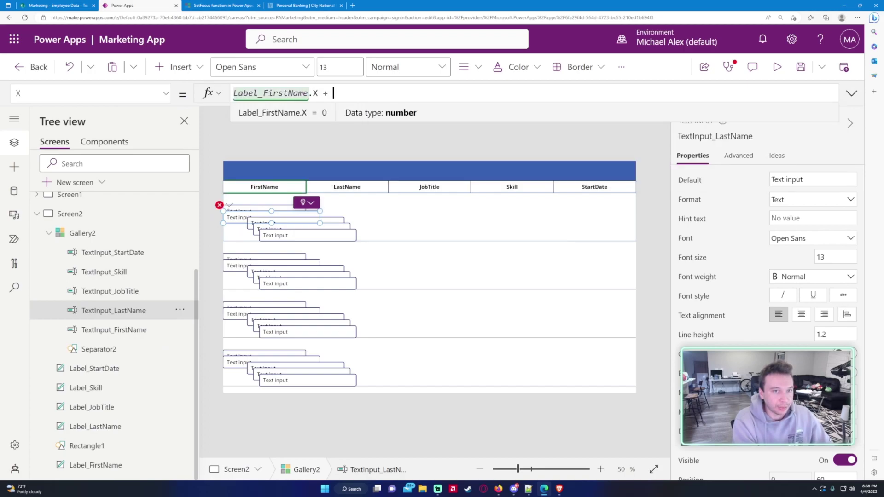
pyautogui.write('Label_FirstName.')
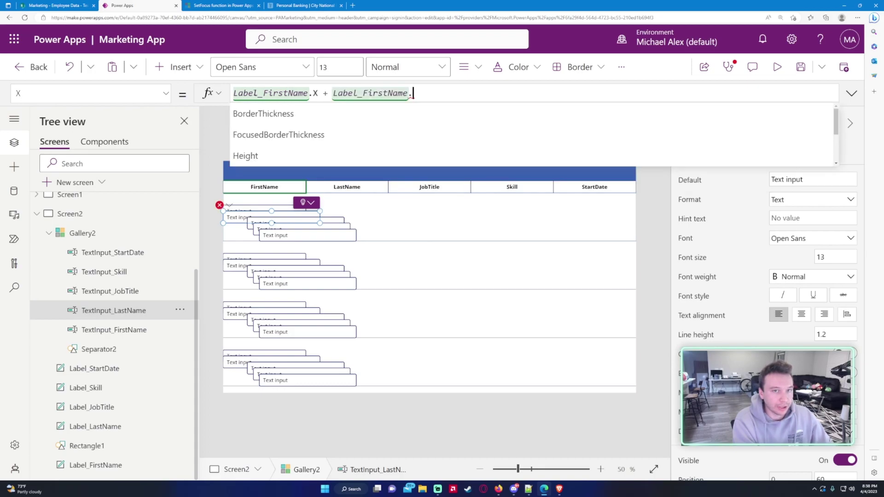
pyautogui.write('Width')
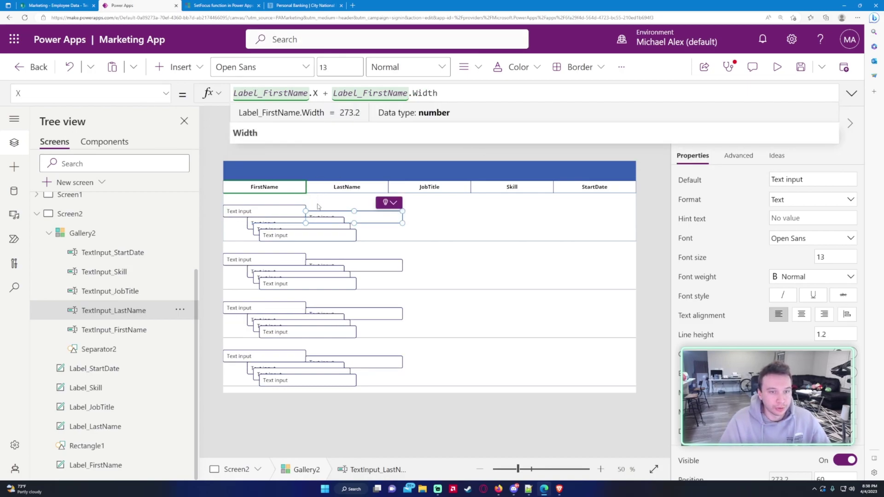
# Set the Width property of TextInput_LastName to Label_LastName.Width
pyautogui.click(163, 93)
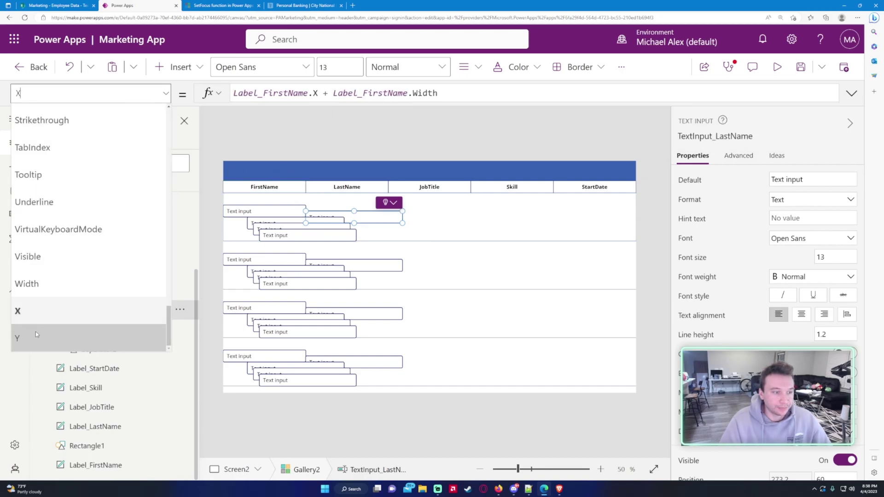
pyautogui.click(51, 284)
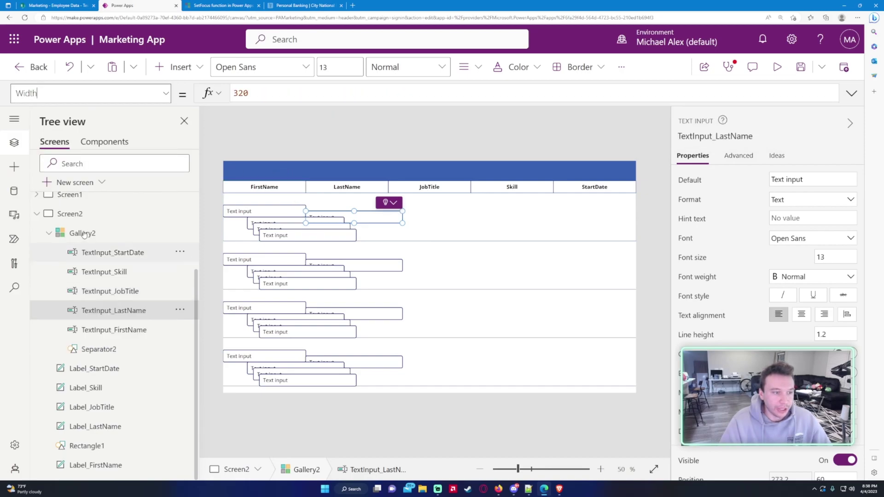
pyautogui.doubleClick(249, 92)
pyautogui.write('Label_lan')
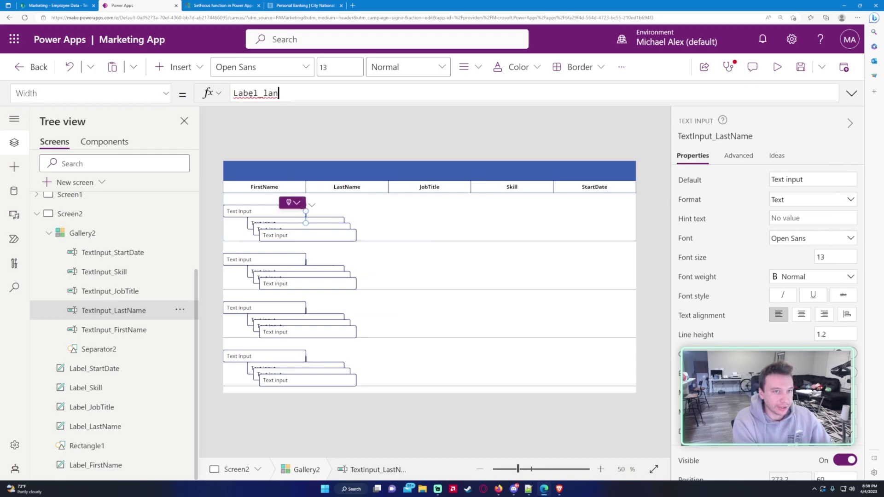
pyautogui.press('BackSpace')
pyautogui.write('st')
pyautogui.press('Tab')
pyautogui.write('.Width')
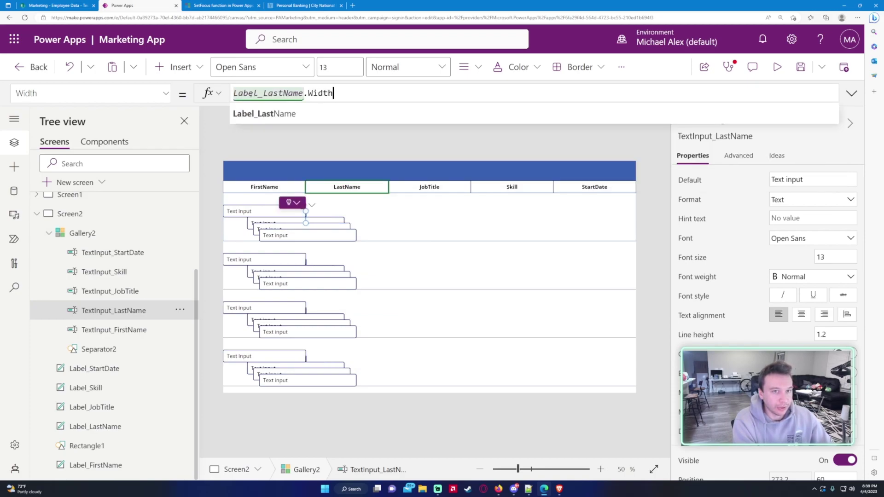
# Set the X property of TextInput_JobTitle to Label_LastName.X + Label_LastName.Width
pyautogui.click(138, 293)
pyautogui.click(104, 94)
pyautogui.scroll(-6, 101, 212)
pyautogui.scroll(-12, 101, 212)
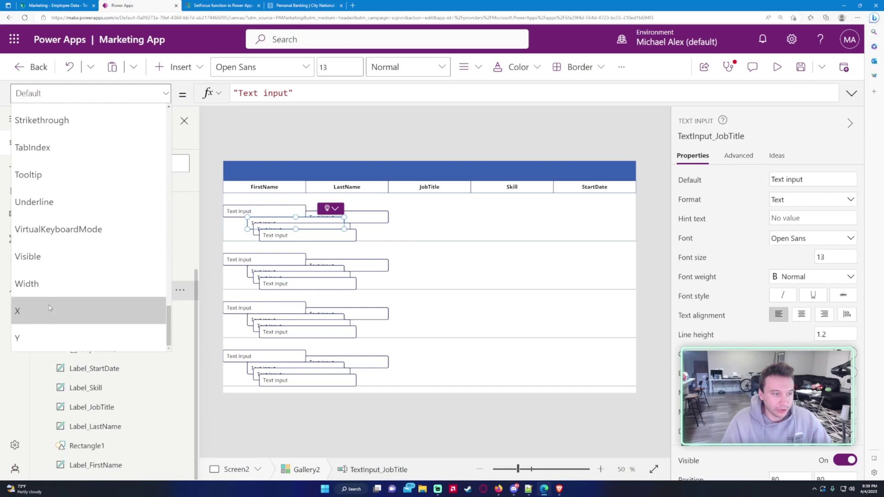
pyautogui.click(50, 309)
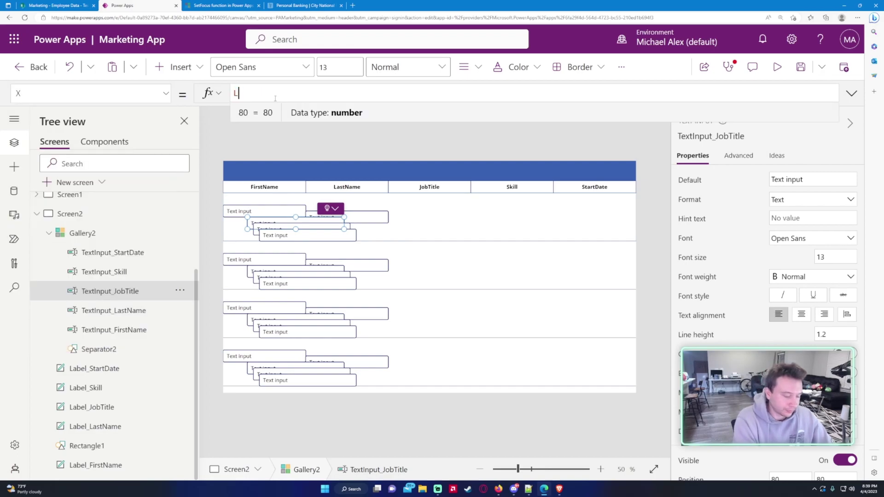
pyautogui.write('Label_Las')
pyautogui.press('Tab')
pyautogui.write('.X + ')
pyautogui.write('Label_')
pyautogui.write('Last')
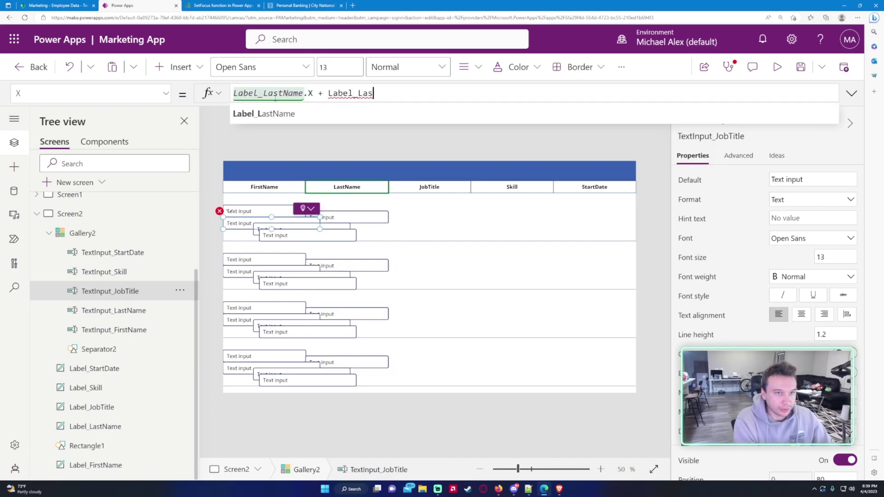
pyautogui.write('Name.Width')
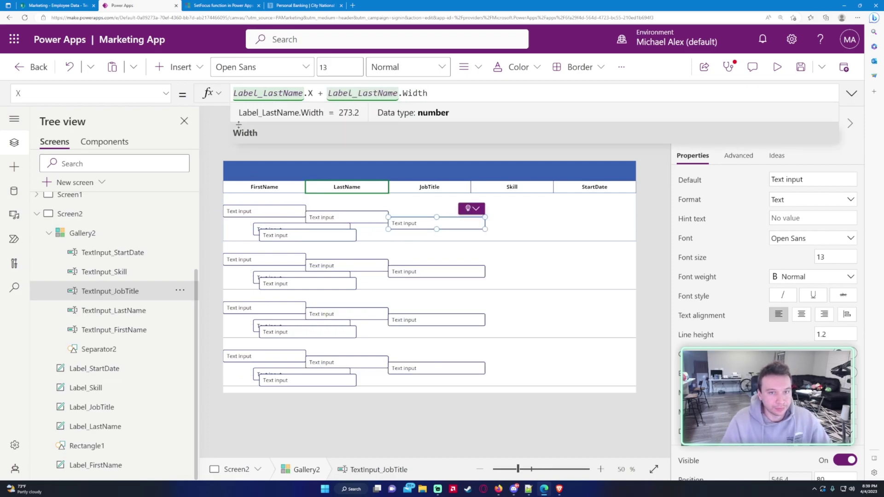
# Set the Width property of TextInput_JobTitle to Label_JobTitle.Width
pyautogui.click(138, 94)
pyautogui.click(44, 290)
pyautogui.doubleClick(262, 92)
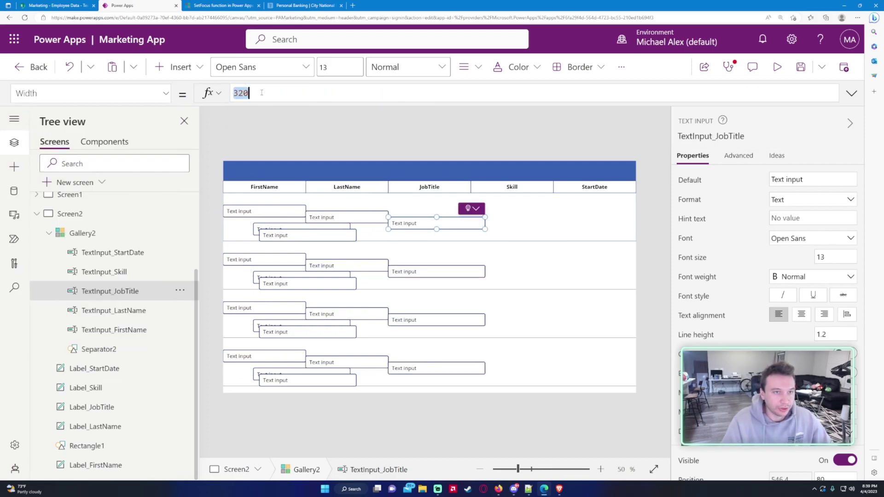
pyautogui.write('Label')
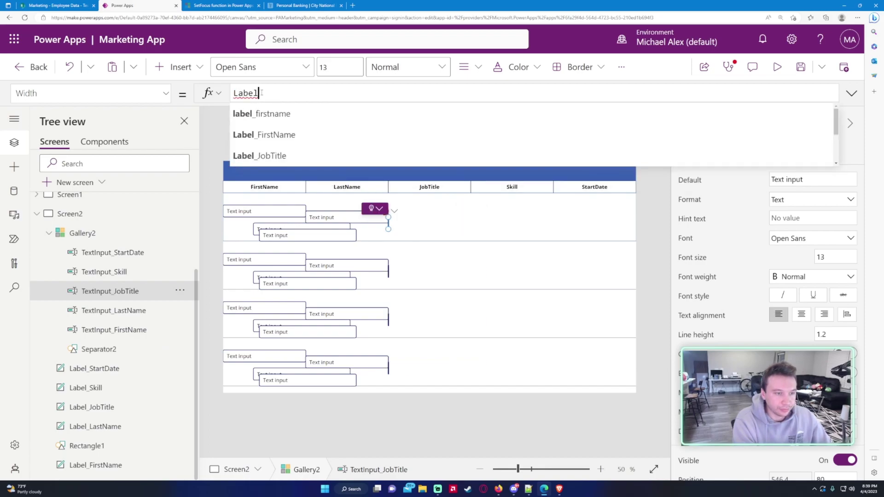
pyautogui.write('_JobTitle.Width')
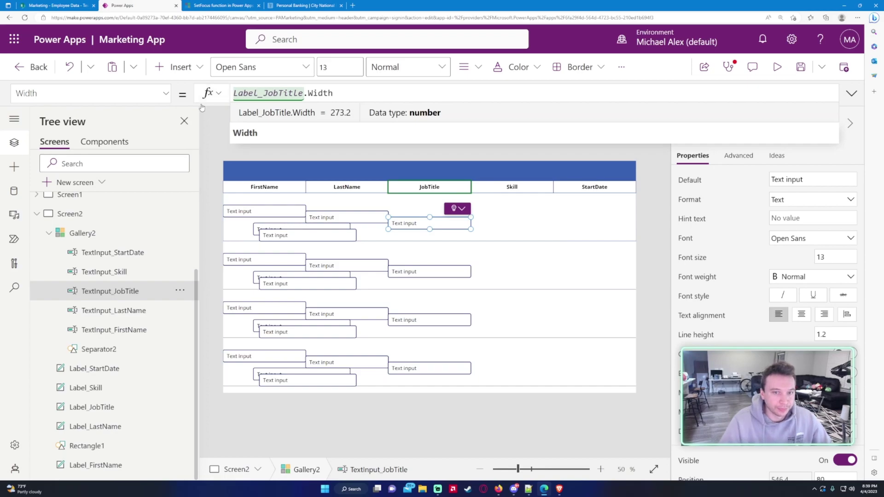
# Set the X property of TextInput_Skill to Label_Skill.X
pyautogui.click(138, 276)
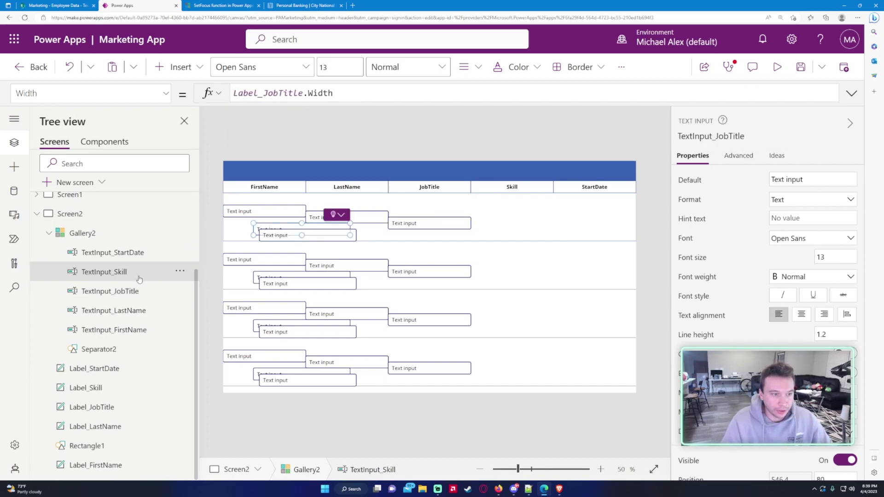
pyautogui.click(113, 90)
pyautogui.scroll(-15, 90, 286)
pyautogui.scroll(-6, 81, 302)
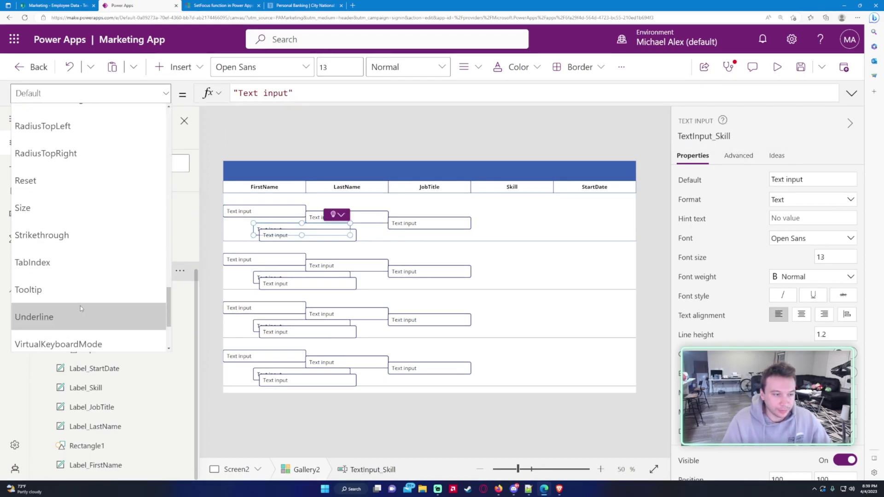
pyautogui.click(81, 310)
pyautogui.click(265, 92)
pyautogui.hotkey('ctrl', 'a')
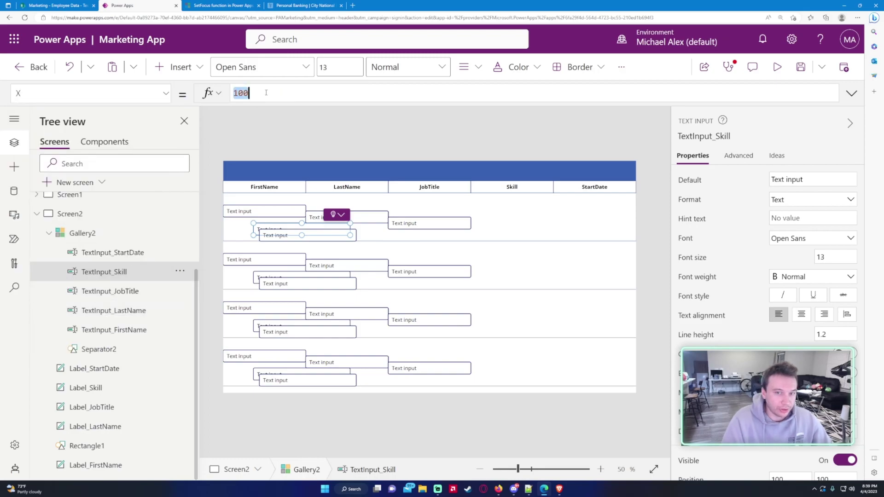
pyautogui.press('BackSpace')
pyautogui.write('Labe')
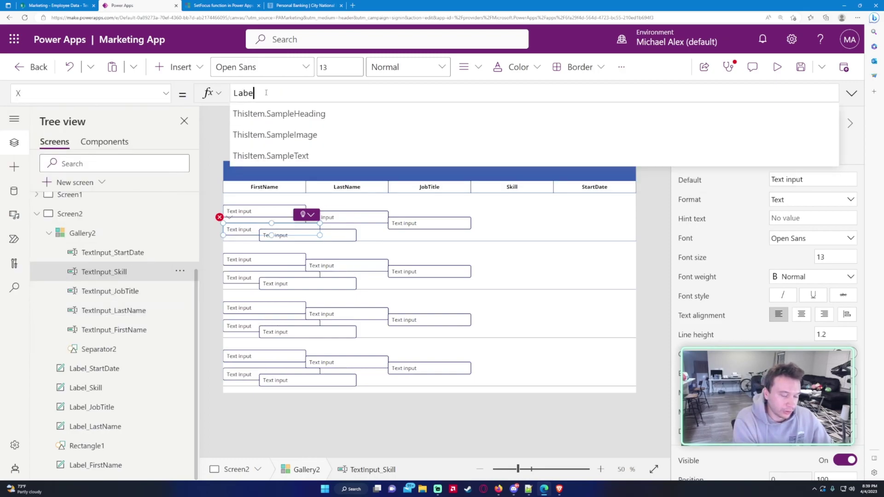
pyautogui.write('l_Skill.X')
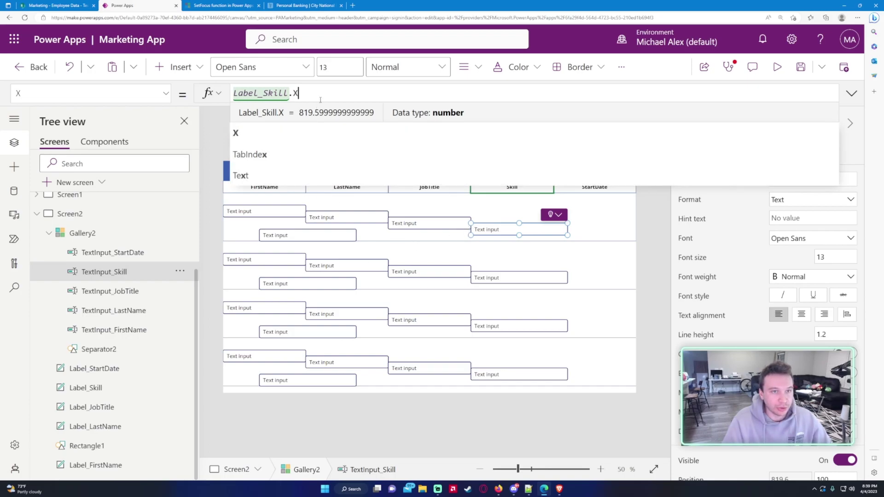
# Set the X property of TextInput_StartDate to Label_StartDate.X
pyautogui.click(131, 256)
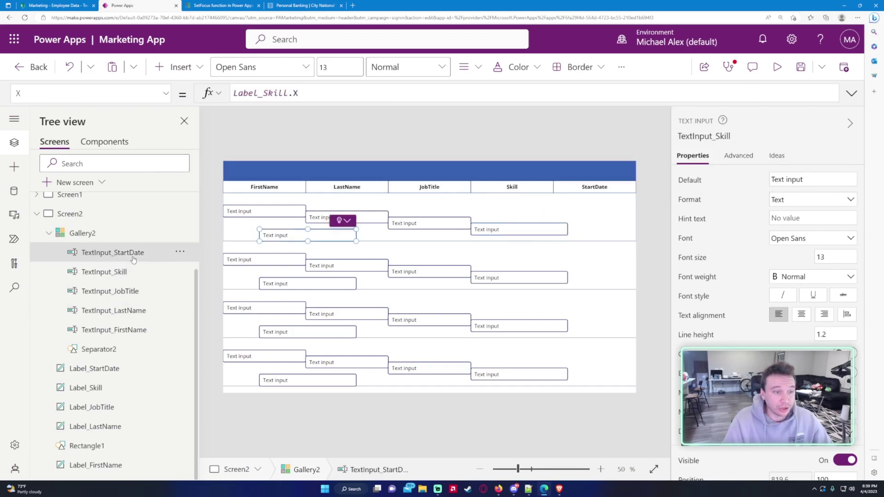
pyautogui.click(138, 97)
pyautogui.scroll(-20, 102, 194)
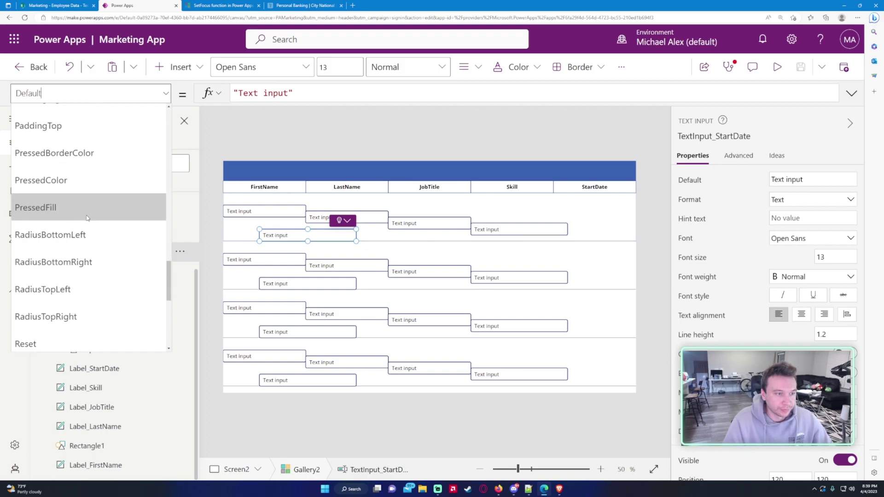
pyautogui.click(57, 317)
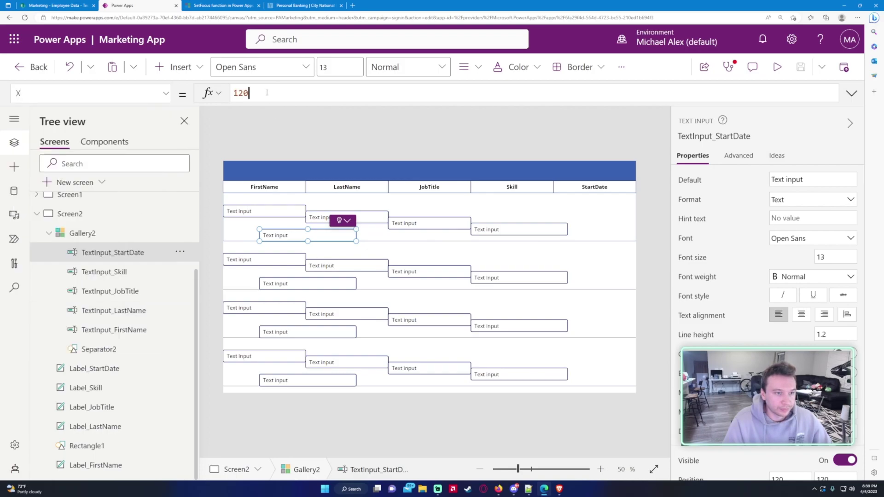
pyautogui.doubleClick(240, 93)
pyautogui.write('Label_Skill.X')
pyautogui.moveTo(288, 93); pyautogui.dragTo(263, 93)
pyautogui.write('StartDate')
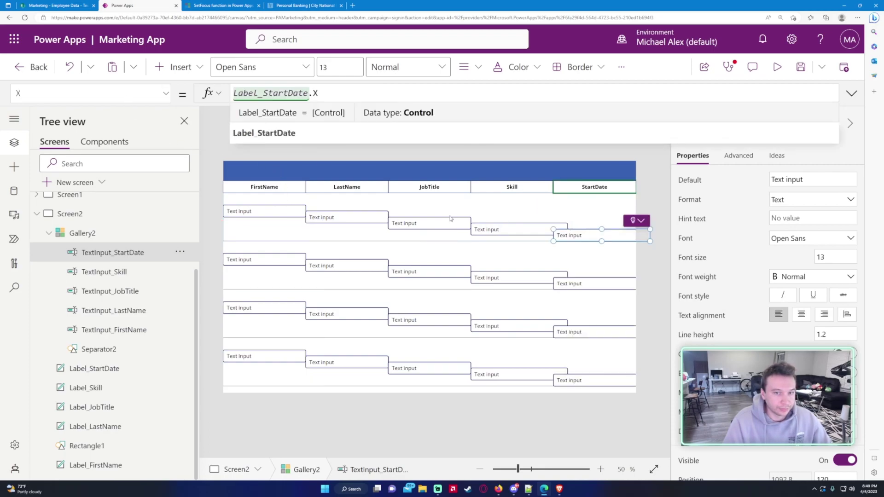
# Set the Width property of TextInput_Skill to Label_Skill.Width
pyautogui.click(506, 232)
pyautogui.click(166, 93)
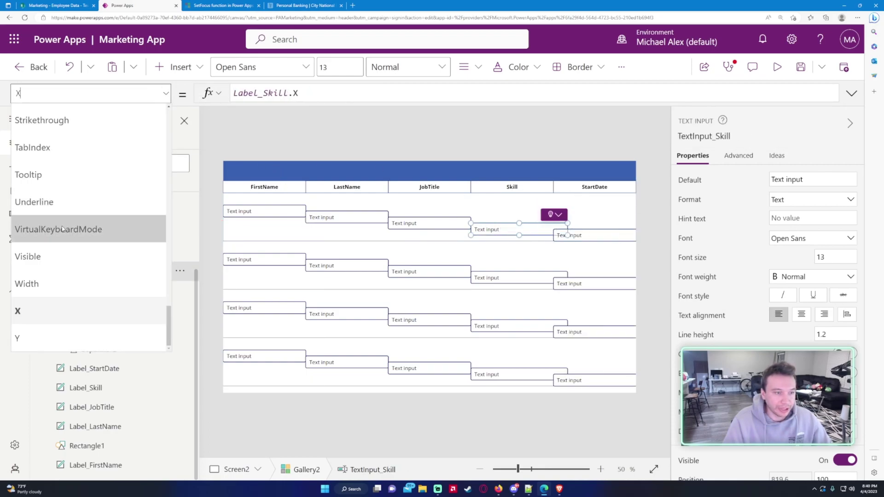
pyautogui.click(90, 282)
pyautogui.doubleClick(257, 93)
pyautogui.press('BackSpace')
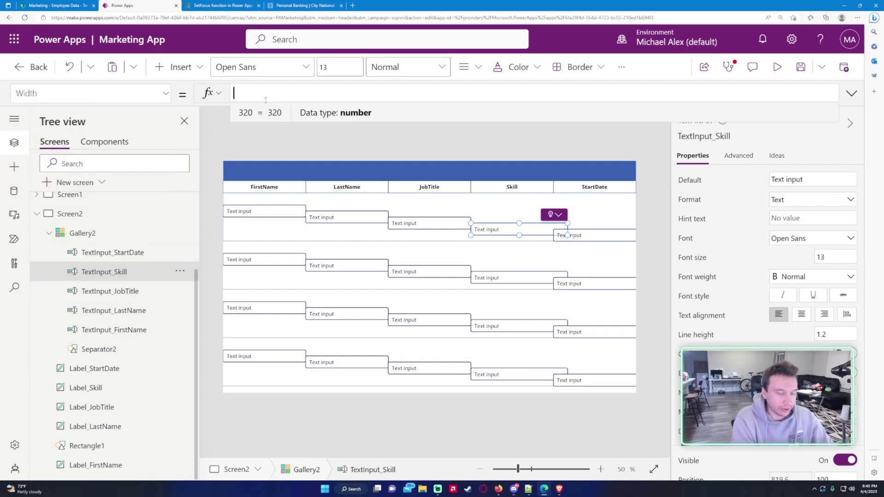
pyautogui.write('Label_Skill.Width')
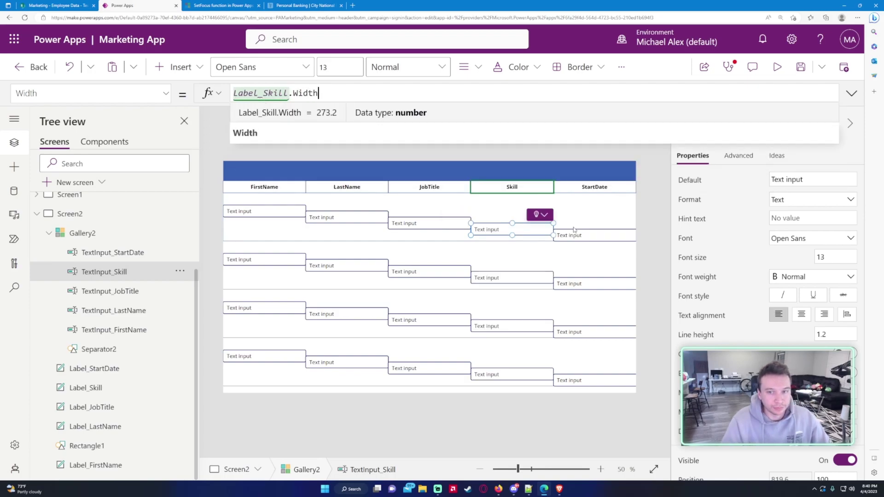
# Set the Width property of TextInput_StartDate to Label_StartDate.Width
pyautogui.click(572, 233)
pyautogui.click(138, 93)
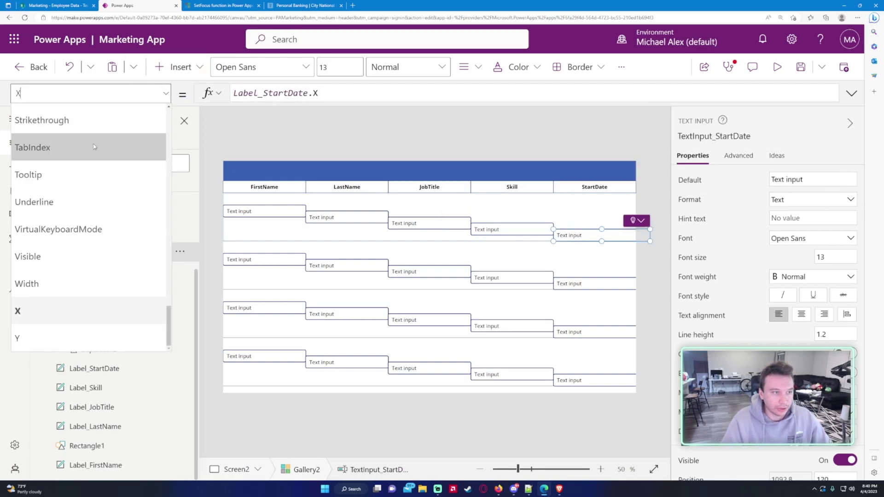
pyautogui.click(69, 229)
pyautogui.doubleClick(256, 93)
pyautogui.write('Label_')
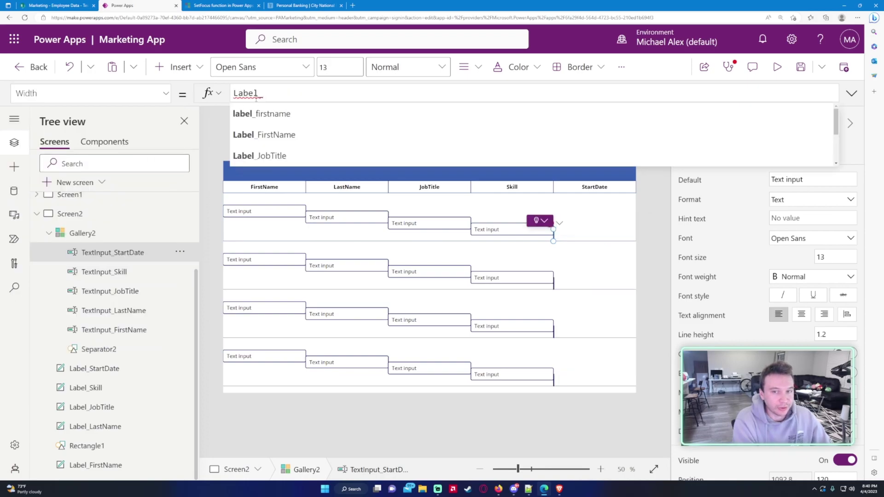
pyautogui.write('StartDate.Width')
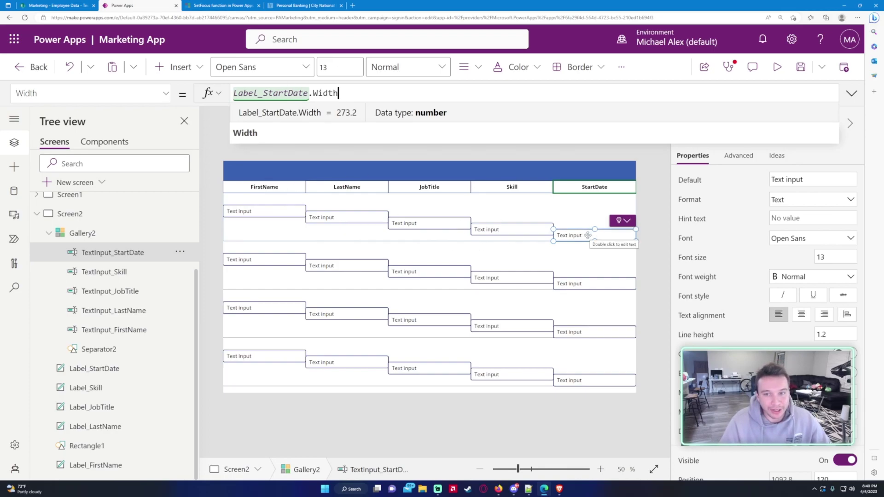
# Set the Y property of all five gallery text inputs together to 0
pyautogui.click(109, 98)
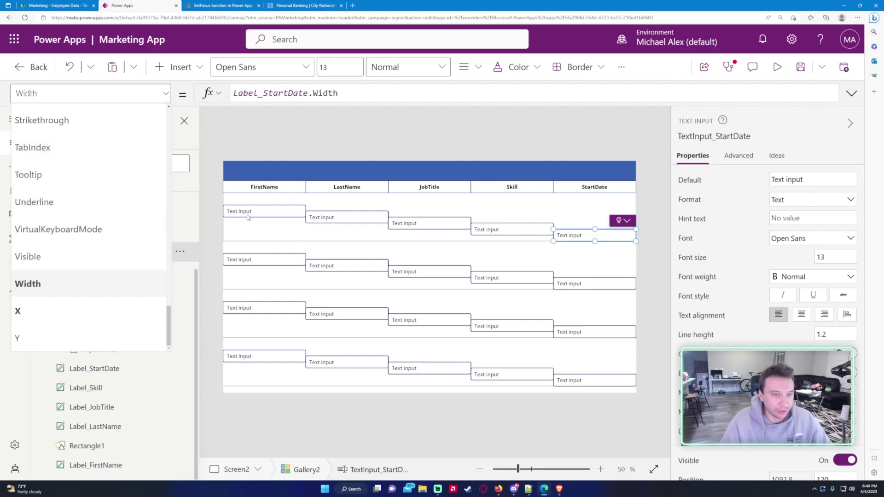
pyautogui.click(28, 338)
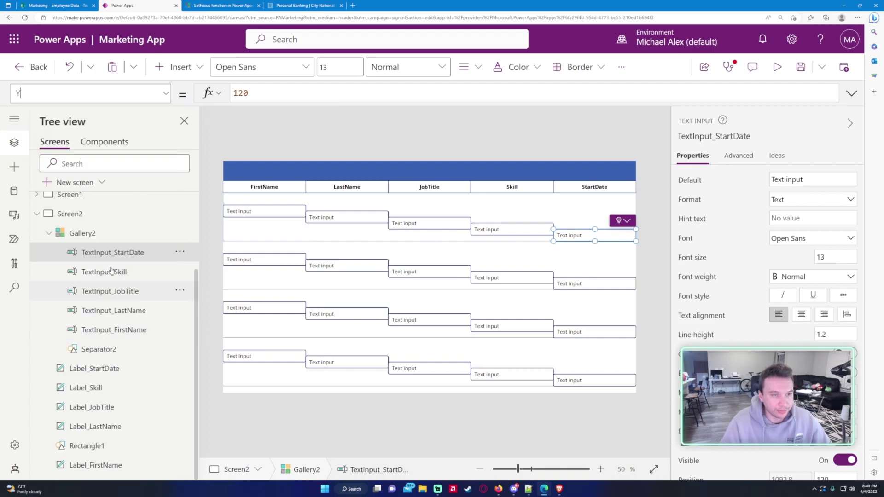
pyautogui.click(259, 95)
pyautogui.click(283, 213)
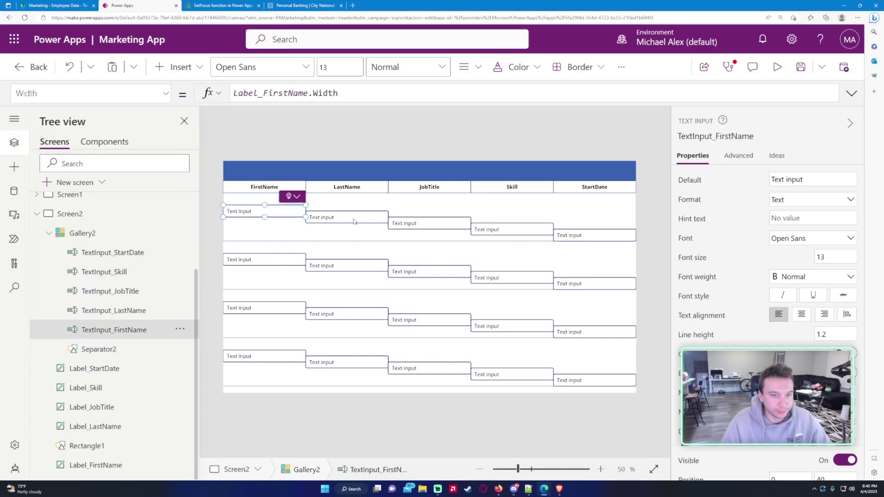
pyautogui.keyDown('shift'); pyautogui.click(350, 218); pyautogui.keyUp('shift')
pyautogui.keyDown('shift'); pyautogui.click(420, 225); pyautogui.keyUp('shift')
pyautogui.keyDown('shift'); pyautogui.click(507, 230); pyautogui.keyUp('shift')
pyautogui.keyDown('shift'); pyautogui.click(576, 236); pyautogui.keyUp('shift')
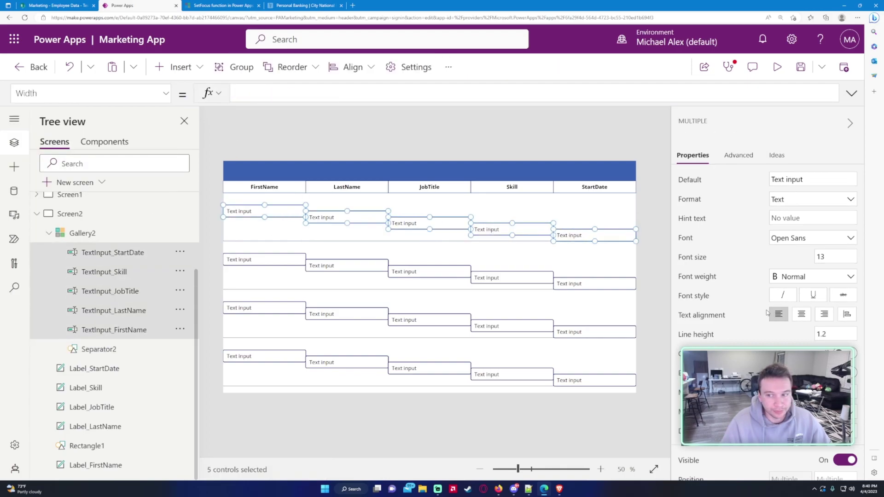
pyautogui.click(92, 94)
pyautogui.click(23, 337)
pyautogui.click(247, 96)
pyautogui.write('0')
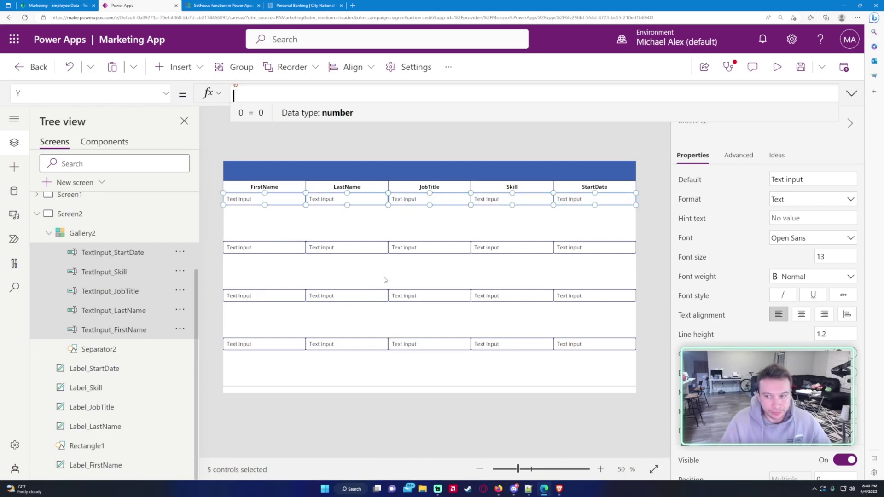
# Set the border radius of the five selected text inputs to 0
pyautogui.scroll(-6, 717, 319)
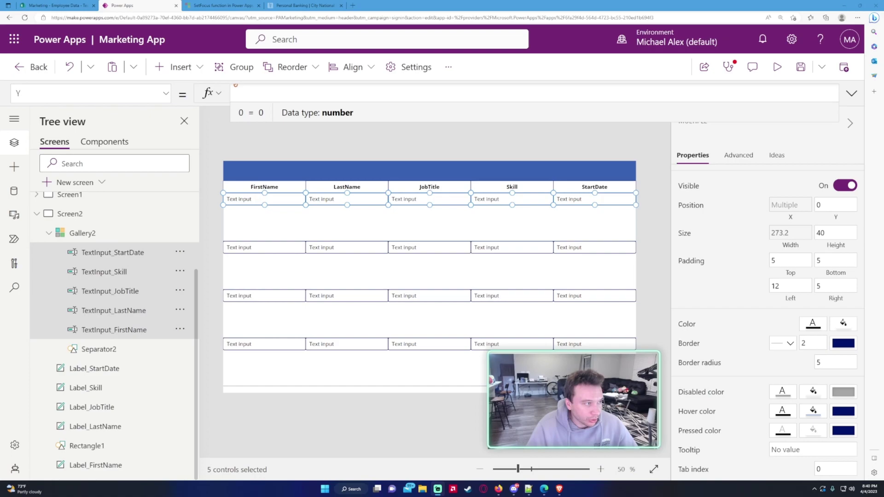
pyautogui.moveTo(839, 362); pyautogui.dragTo(716, 310)
pyautogui.write('0')
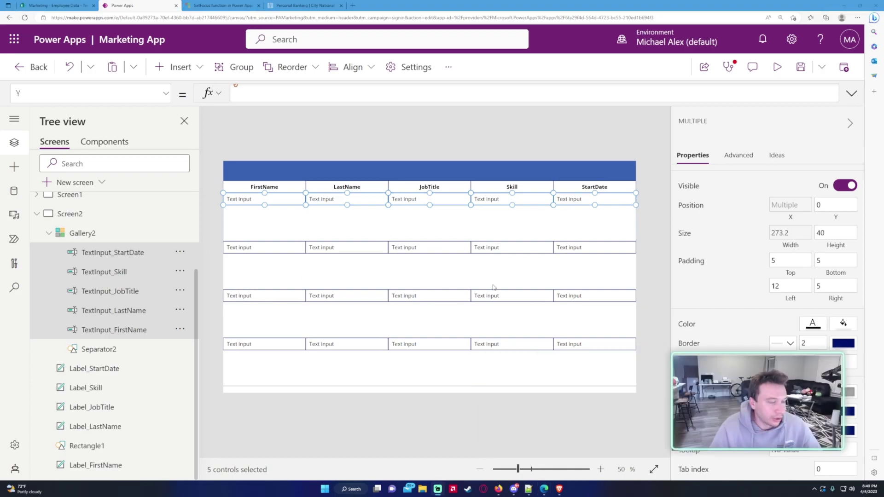
# Comment out the TemplateSize formula of Gallery2 and enter 40 on a new line below it
pyautogui.click(397, 216)
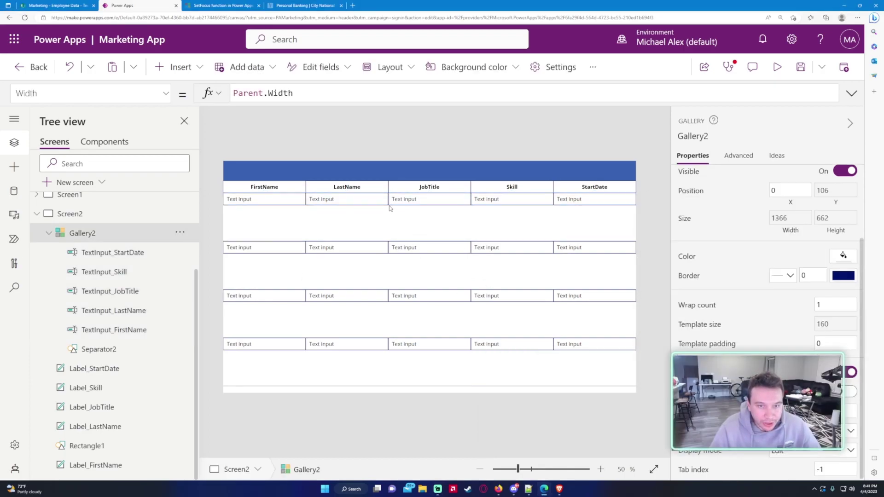
pyautogui.click(601, 470)
pyautogui.click(601, 470)
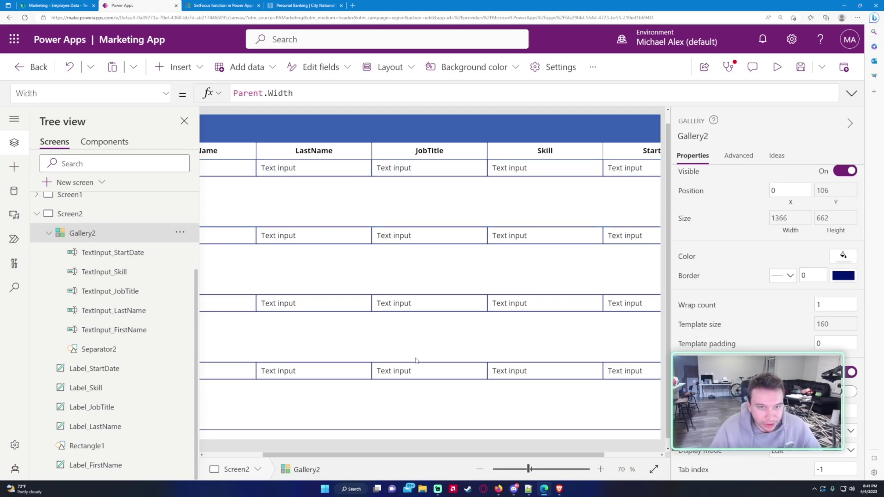
pyautogui.click(512, 469)
pyautogui.click(90, 238)
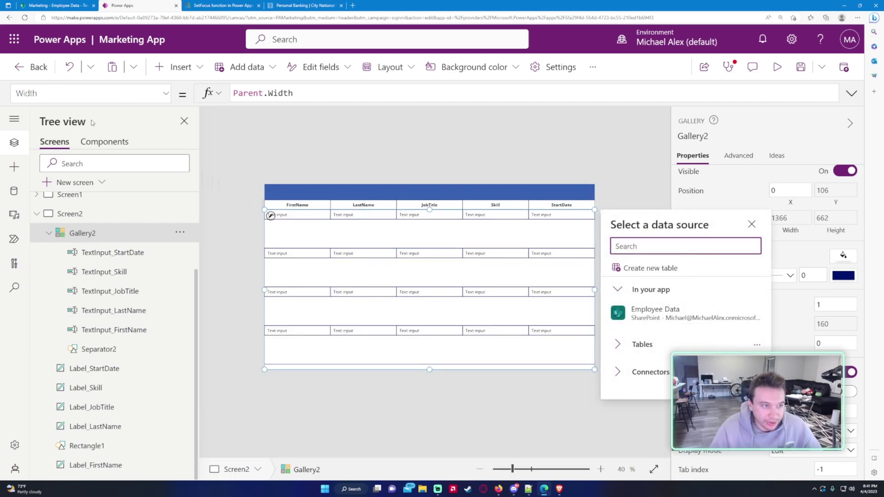
pyautogui.click(93, 98)
pyautogui.scroll(2, 83, 207)
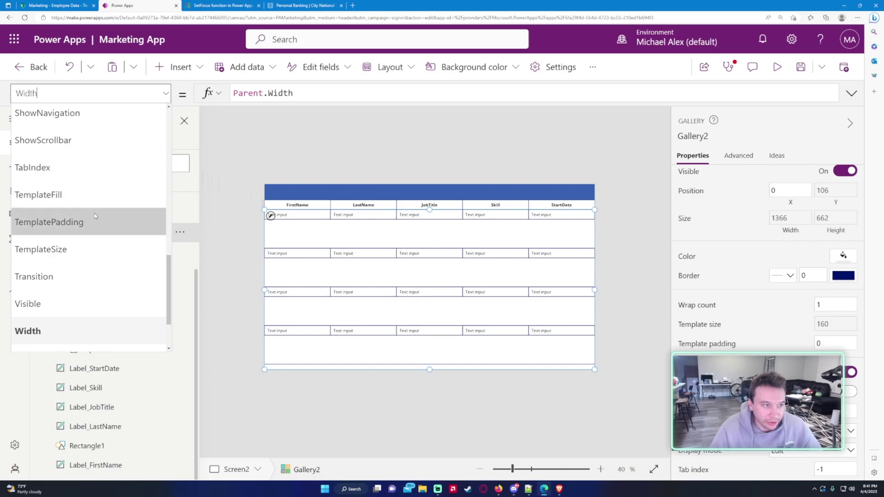
pyautogui.click(88, 249)
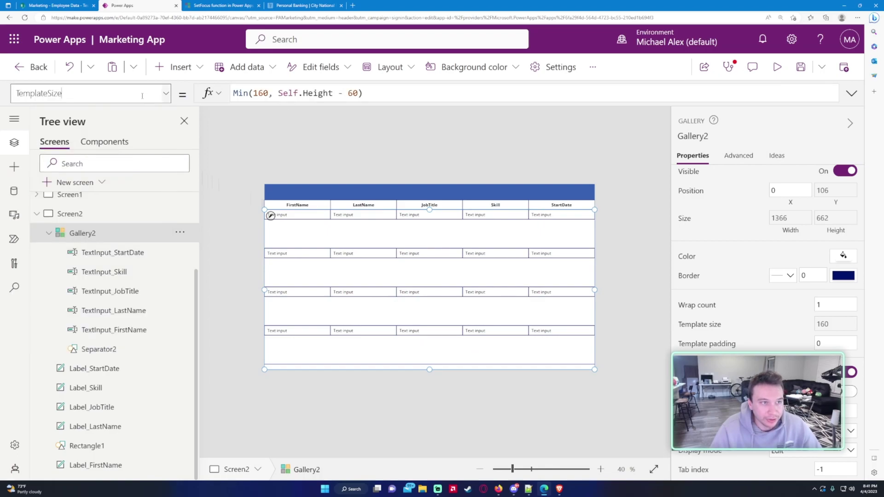
pyautogui.click(387, 95)
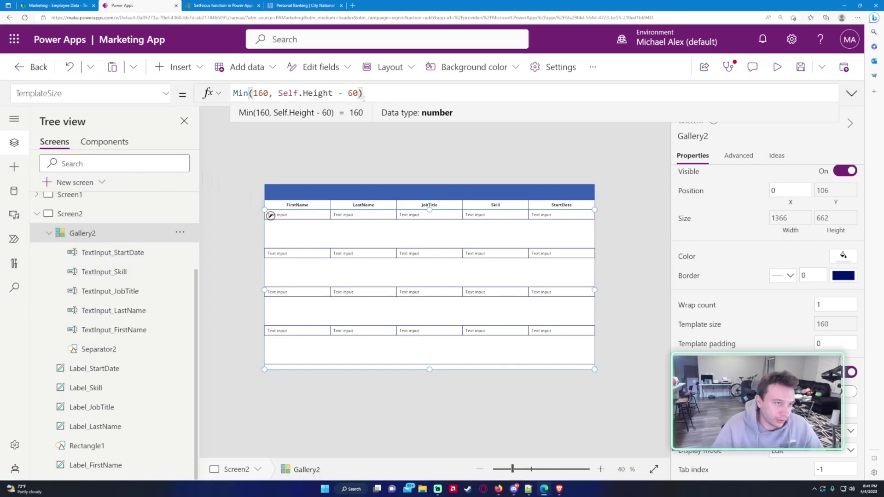
pyautogui.click(159, 93)
pyautogui.write('//')
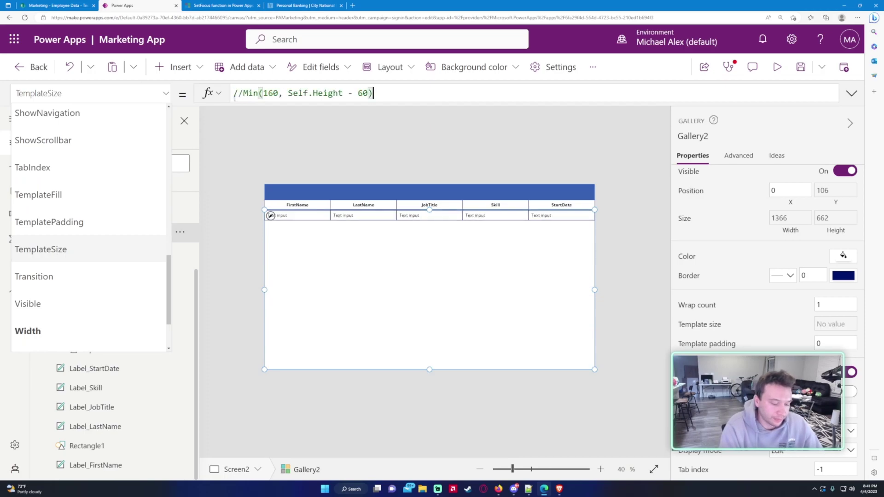
pyautogui.press('End')
pyautogui.hotkey('shift', 'Return')
pyautogui.write('40')
pyautogui.click(234, 147)
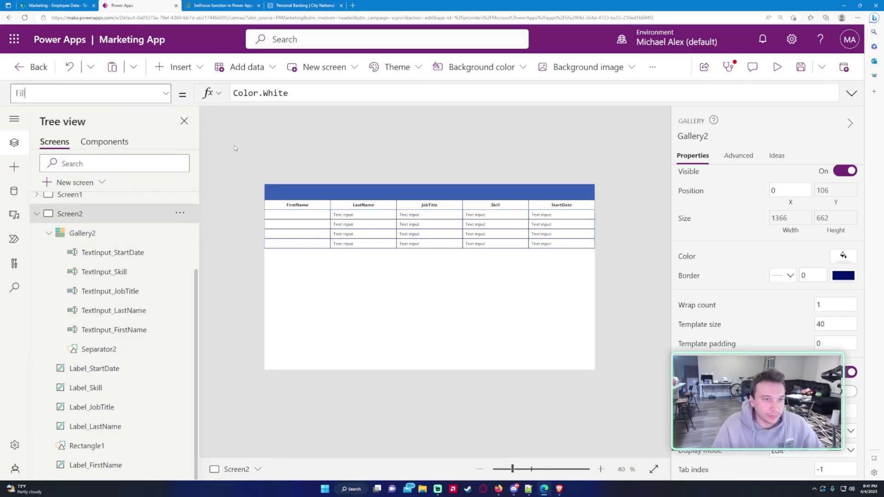
# Set the Items property of Gallery2 to the 'Employee Data' list
pyautogui.click(135, 232)
pyautogui.click(119, 93)
pyautogui.scroll(5, 115, 166)
pyautogui.click(247, 255)
pyautogui.click(135, 235)
pyautogui.click(98, 93)
pyautogui.scroll(5, 92, 193)
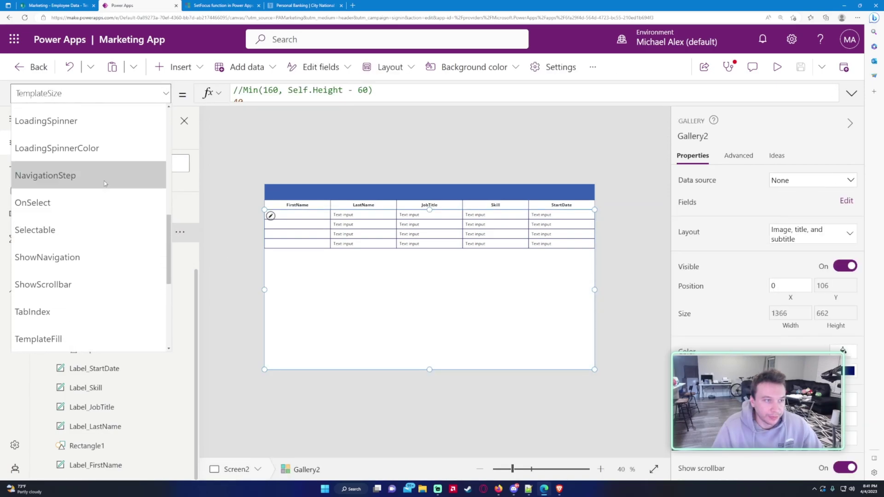
pyautogui.click(88, 150)
pyautogui.doubleClick(313, 90)
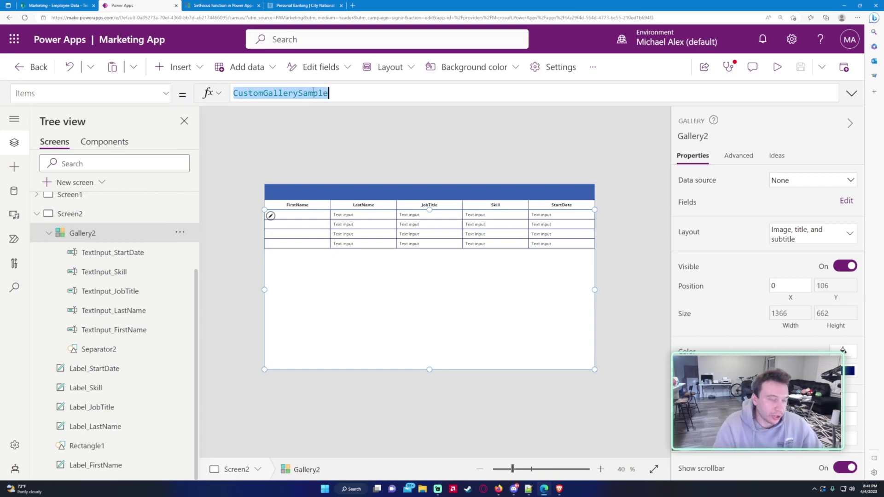
pyautogui.write('Empl')
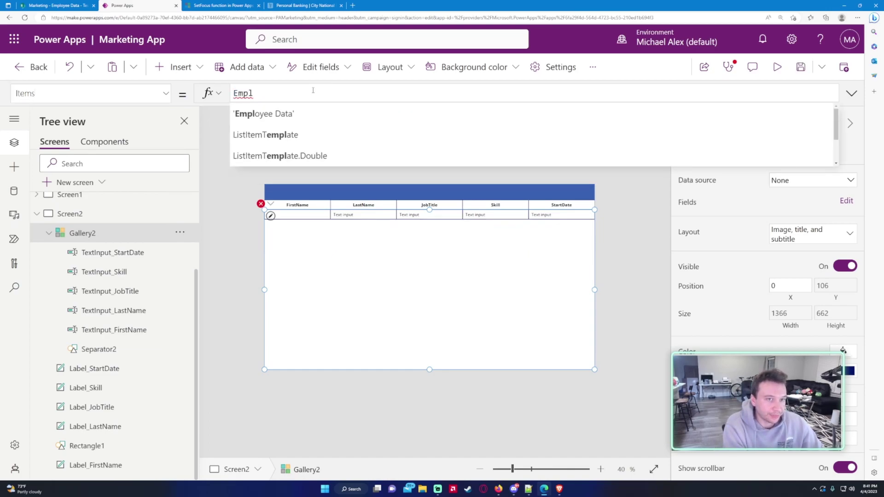
pyautogui.press('Tab')
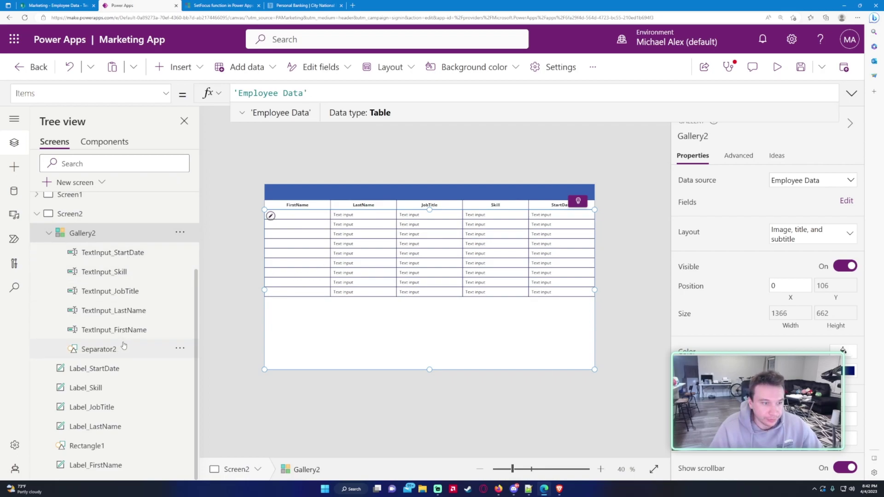
# Set the Default of TextInput_FirstName to ThisItem.Title and check the FirstName column in the SharePoint Employee Data list
pyautogui.click(136, 338)
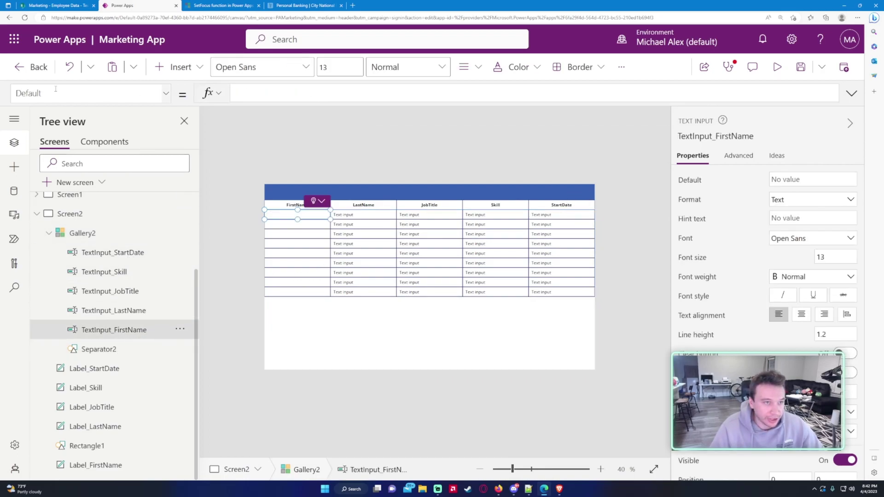
pyautogui.write('ThisItem.Title')
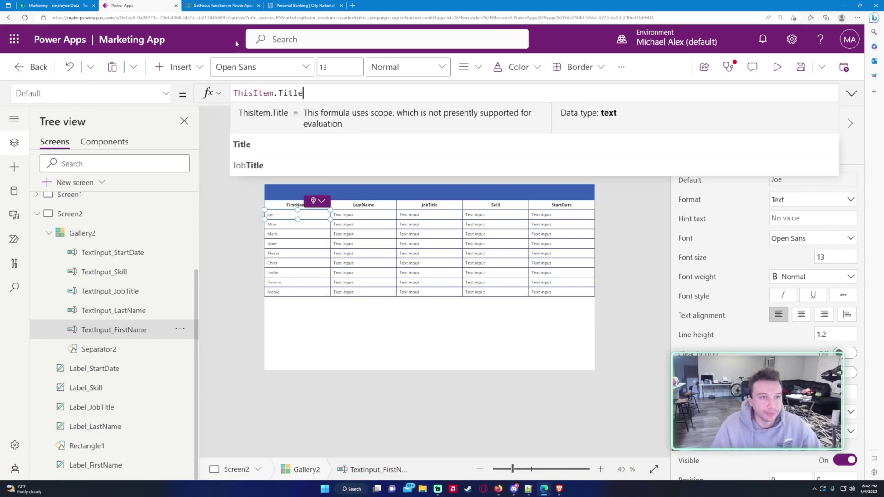
pyautogui.click(56, 5)
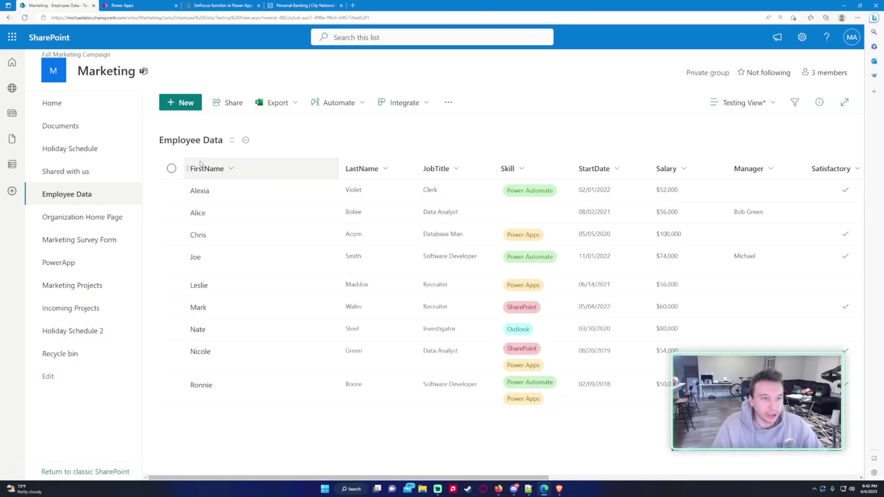
pyautogui.click(142, 7)
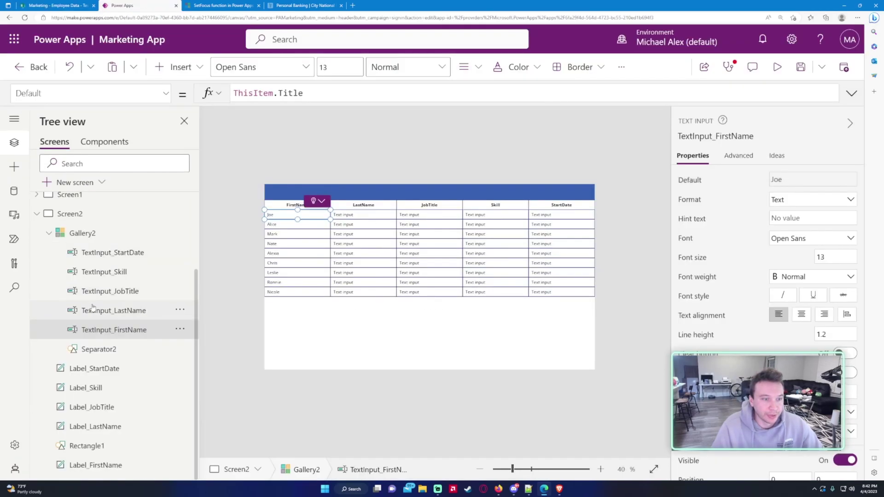
# Set the Default property of TextInput_LastName to ThisItem.LastName
pyautogui.click(92, 310)
pyautogui.click(92, 93)
pyautogui.scroll(3, 69, 219)
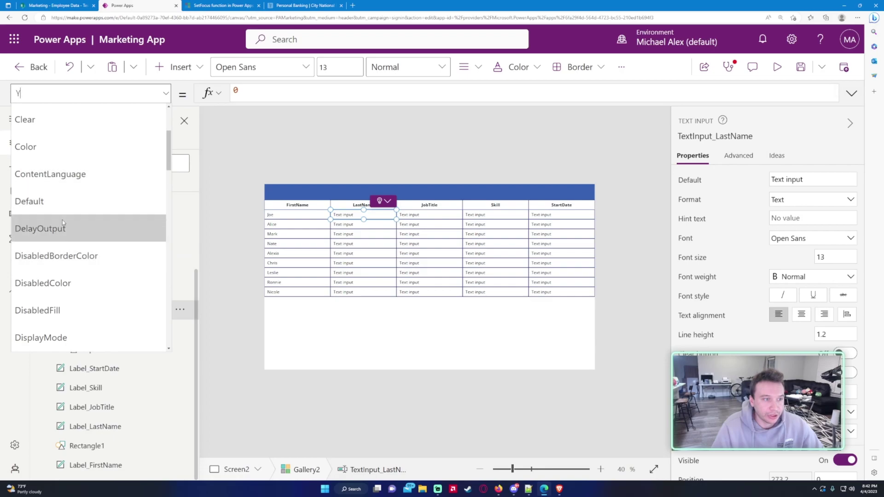
pyautogui.click(65, 199)
pyautogui.write('T')
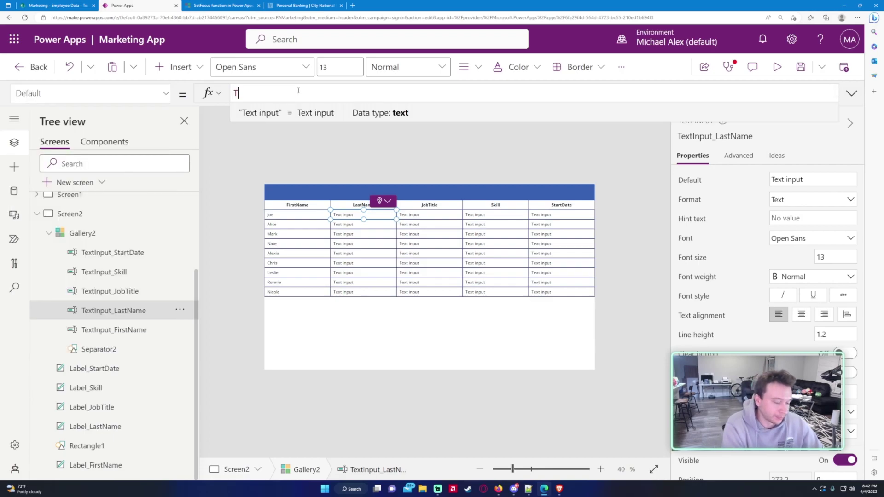
pyautogui.write('hisItem.LastName')
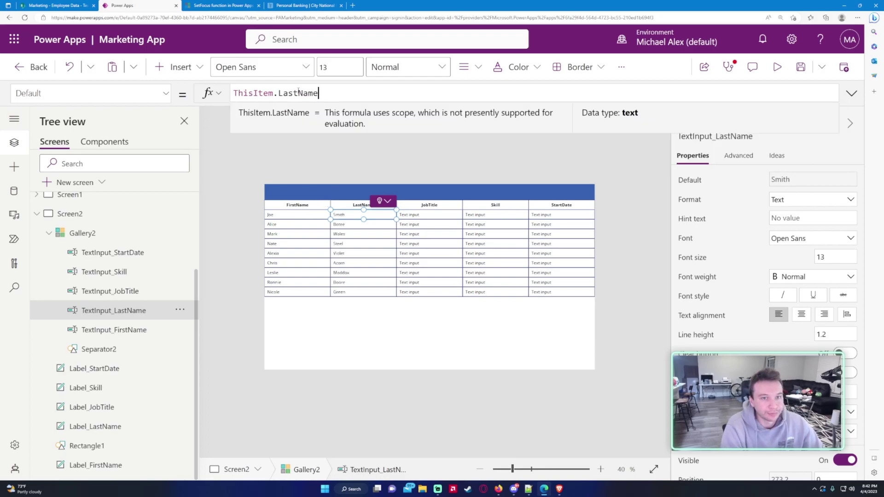
# Set the Default of TextInput_JobTitle to ThisItem.JobTitle and switch to the Employee Data list in SharePoint
pyautogui.click(143, 291)
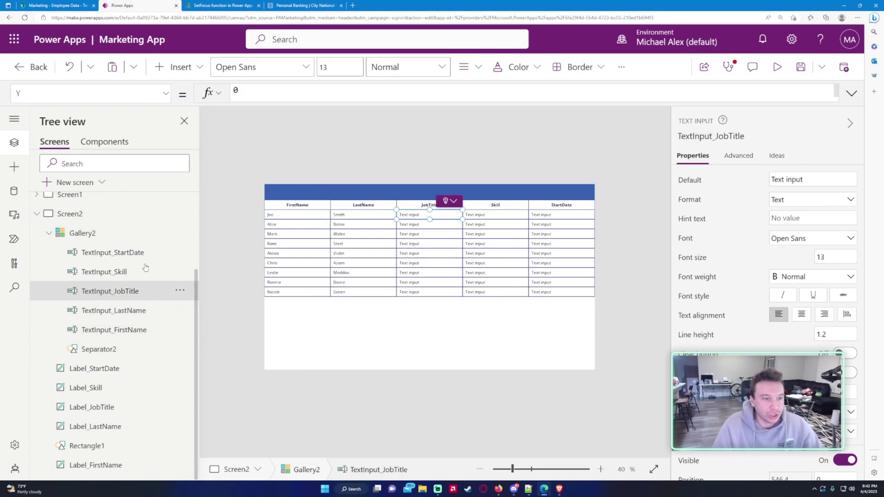
pyautogui.click(107, 99)
pyautogui.scroll(3, 67, 148)
pyautogui.scroll(-1, 68, 278)
pyautogui.click(68, 297)
pyautogui.click(326, 94)
pyautogui.hotkey('ctrl', 'a')
pyautogui.press('BackSpace')
pyautogui.write('ThisItem.JobTitel')
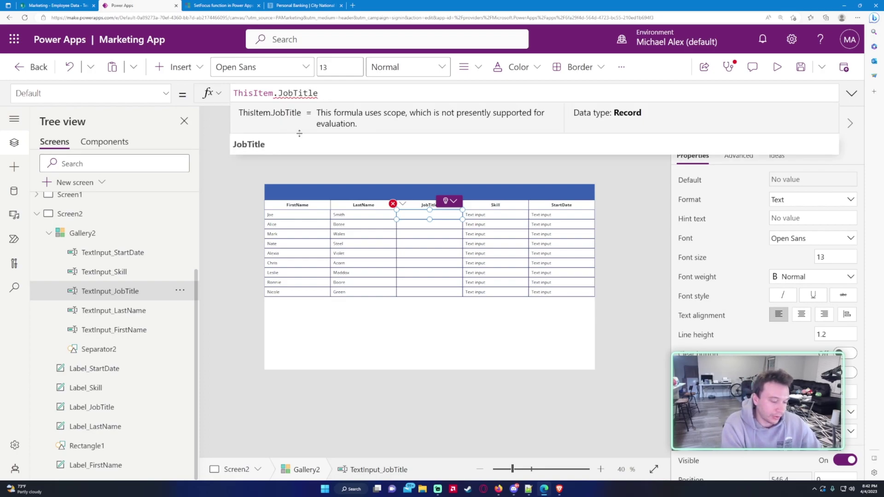
pyautogui.click(51, 5)
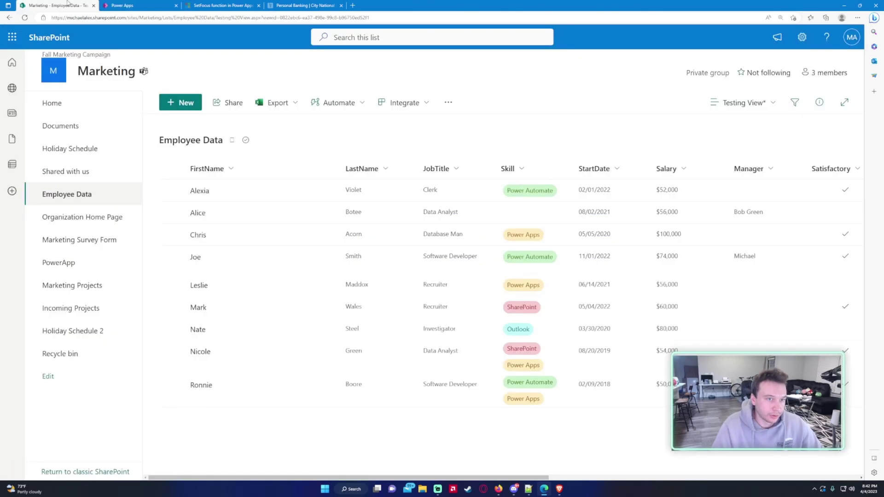
# Switch back to Power Apps and set the Default of TextInput_JobTitle to ThisItem.JobTitle.Value
pyautogui.click(152, 3)
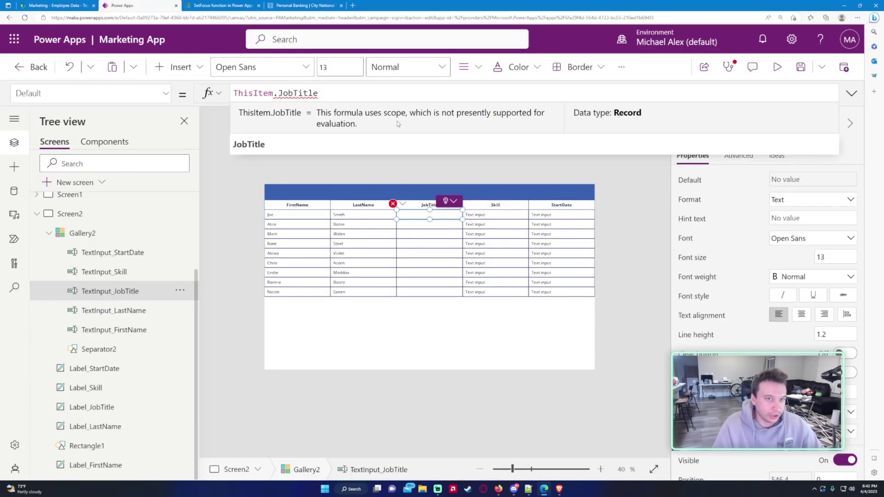
pyautogui.write('.Value')
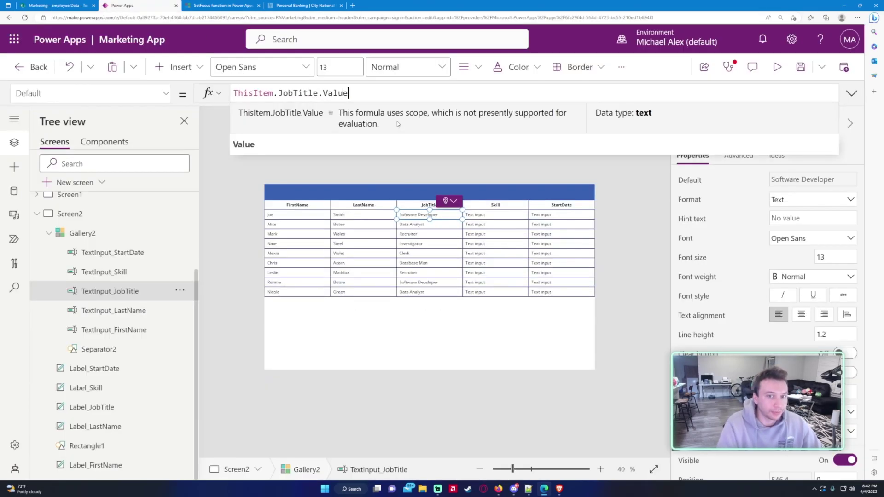
# Set the Default property of TextInput_Skill to Concat(ThisItem.Skill, Value, ", ")
pyautogui.click(129, 272)
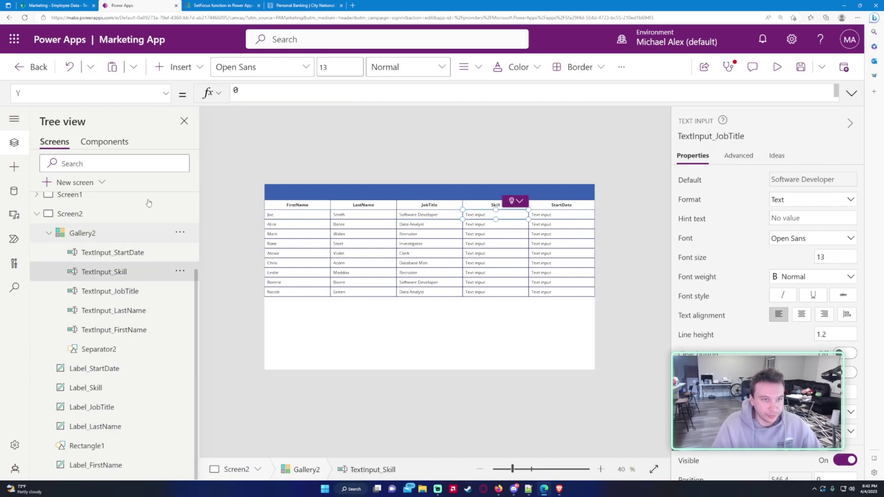
pyautogui.click(87, 93)
pyautogui.write('Y')
pyautogui.scroll(-2, 92, 237)
pyautogui.scroll(1, 83, 239)
pyautogui.click(60, 259)
pyautogui.click(318, 94)
pyautogui.hotkey('ctrl', 'a')
pyautogui.press('BackSpace')
pyautogui.write('ThisItem.')
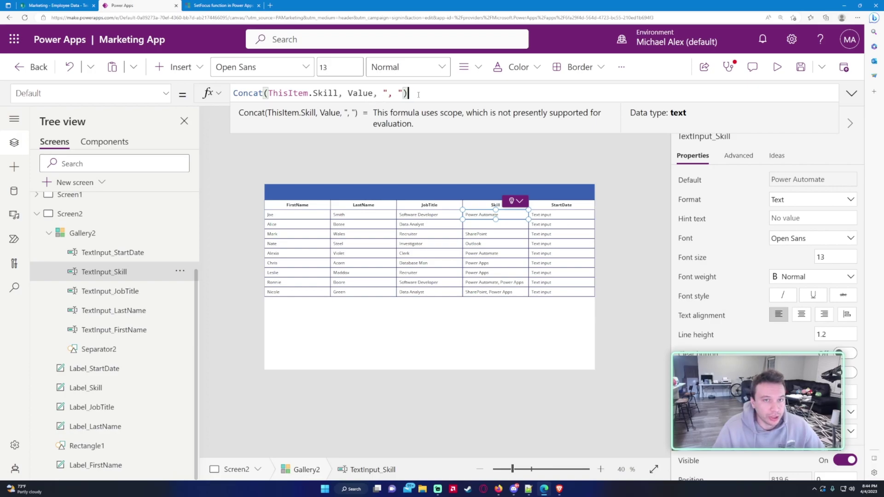
# Comment out the Concat formula of TextInput_Skill and try ThisItem.Skill on a new line instead
pyautogui.hotkey('ctrl', '/')
pyautogui.hotkey('shift', 'Return')
pyautogui.write('This')
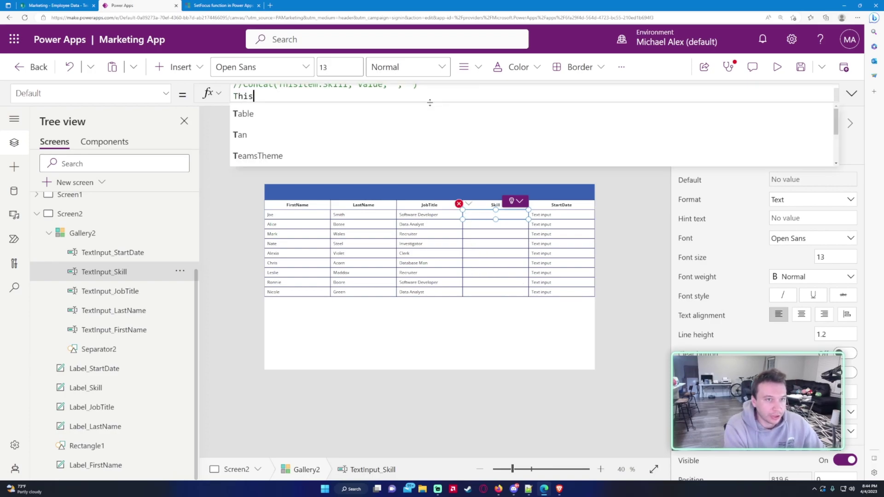
pyautogui.write('Item.Skill')
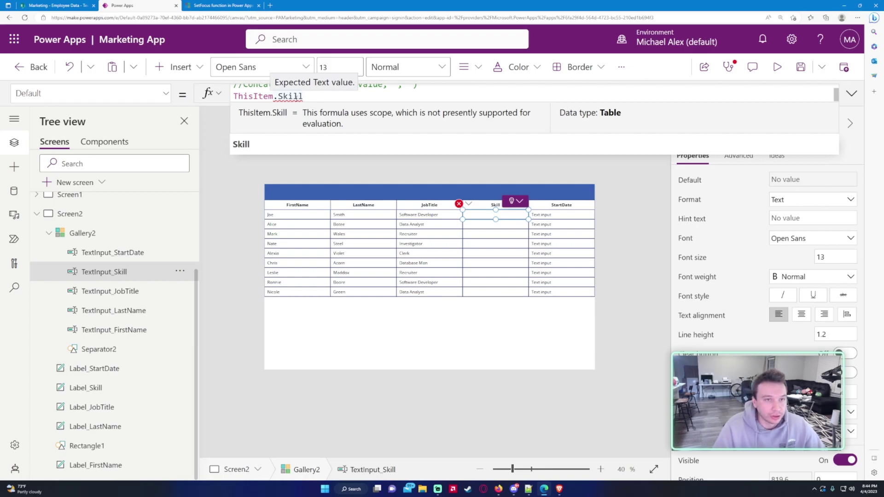
# Remove the ThisItem.Skill line and uncomment the Concat formula in the Default of TextInput_Skill
pyautogui.press('BackSpace')
pyautogui.press('BackSpace')
pyautogui.press('BackSpace')
pyautogui.press('BackSpace')
pyautogui.press('BackSpace')
pyautogui.press('BackSpace')
pyautogui.press('BackSpace')
pyautogui.press('BackSpace')
pyautogui.press('BackSpace')
pyautogui.press('BackSpace')
pyautogui.press('BackSpace')
pyautogui.press('BackSpace')
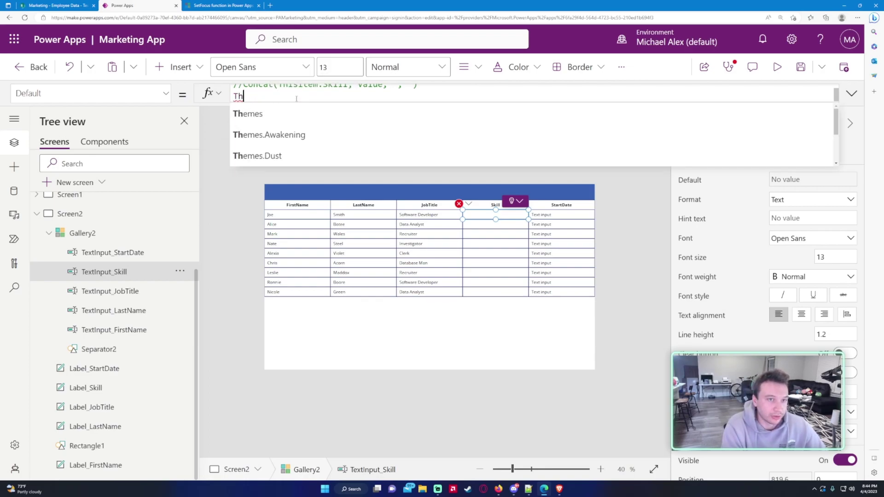
pyautogui.press('BackSpace')
pyautogui.press('BackSpace')
pyautogui.press('BackSpace')
pyautogui.press('Home')
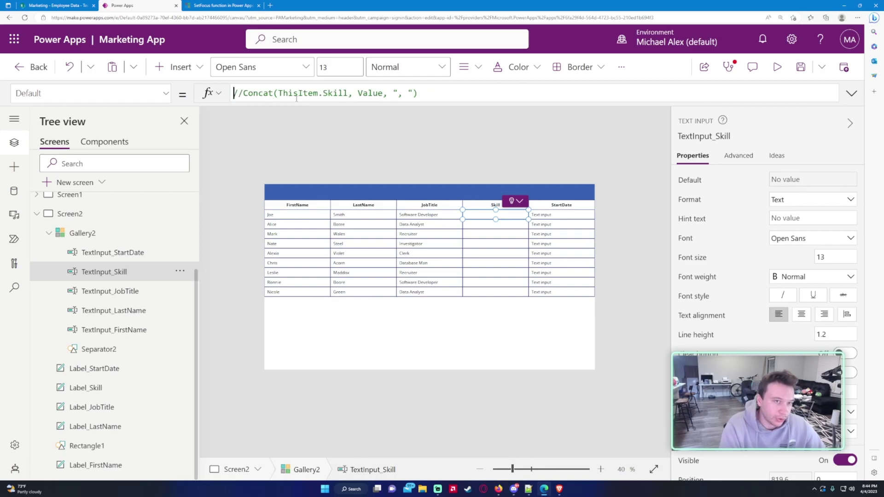
pyautogui.press('Delete')
pyautogui.press('Delete')
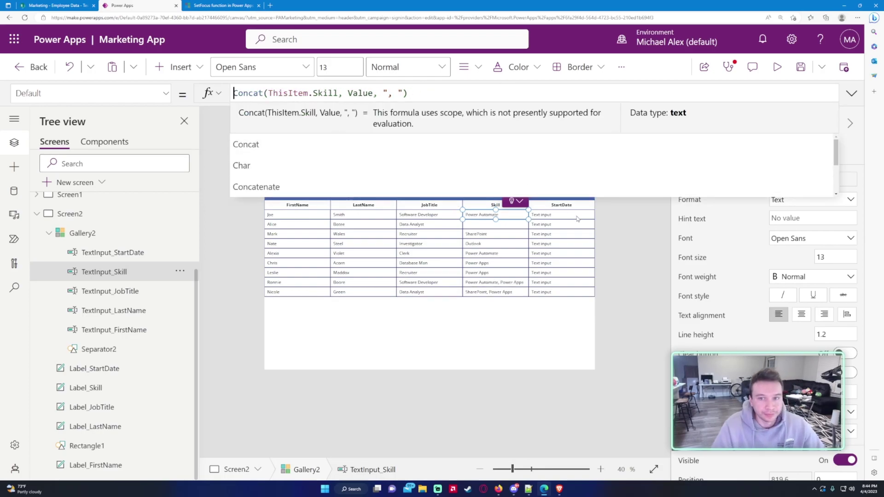
# Set the Default property of TextInput_StartDate to ThisItem.StartDate
pyautogui.click(131, 254)
pyautogui.click(87, 93)
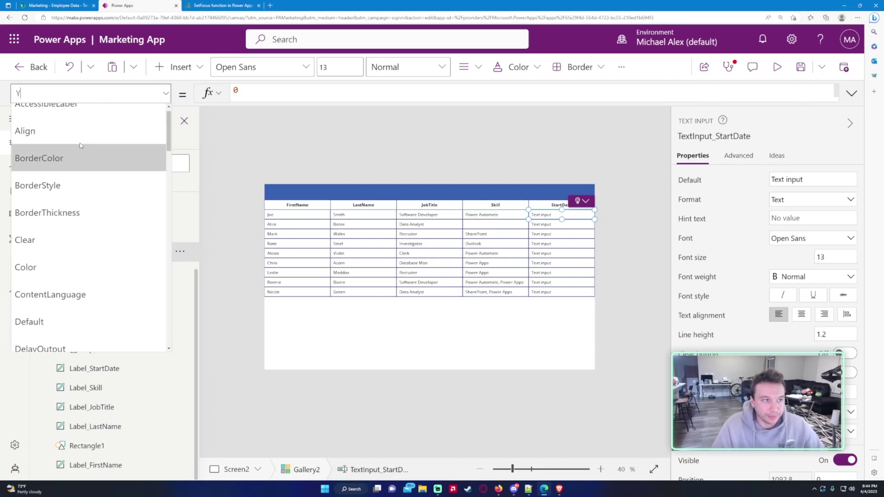
pyautogui.click(46, 335)
pyautogui.hotkey('ctrl', 'a')
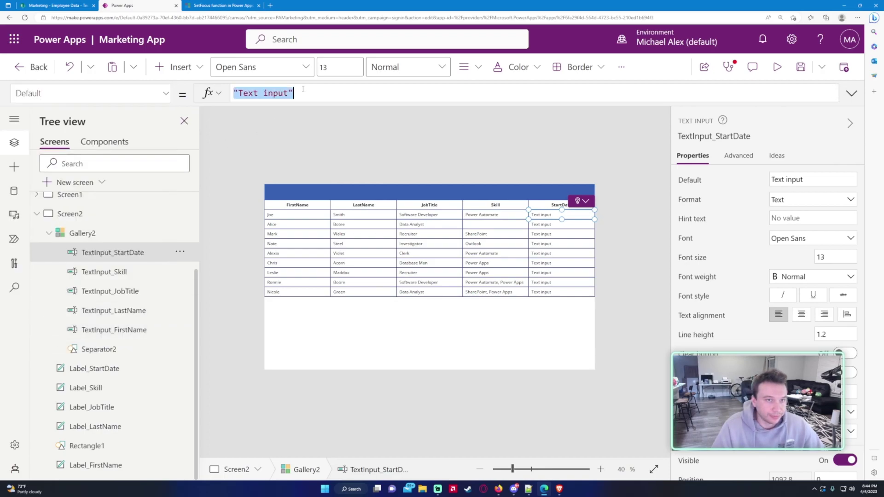
pyautogui.write('ThisItem.')
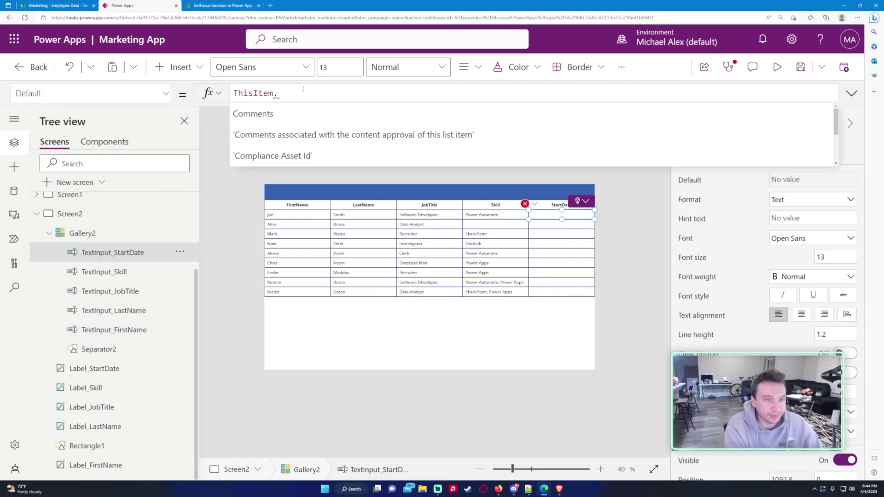
pyautogui.write('StartDate')
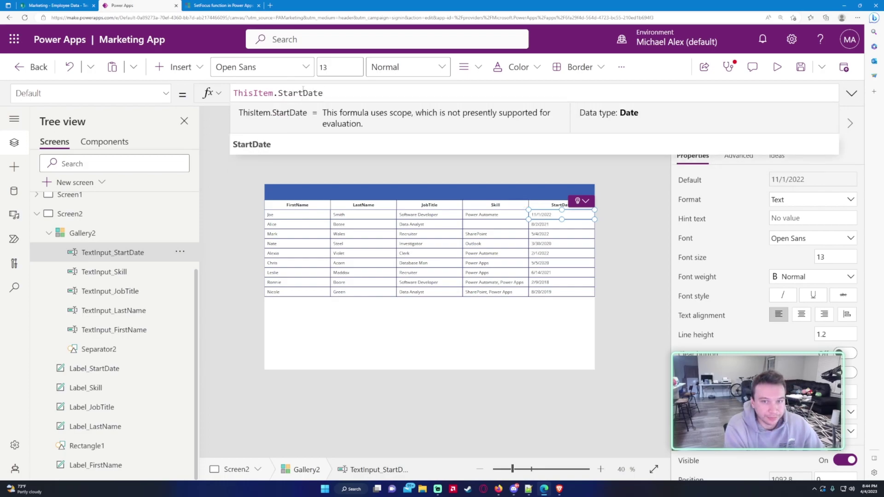
# Set the TemplateSize property of Gallery2 to 80
pyautogui.click(271, 216)
pyautogui.write('80')
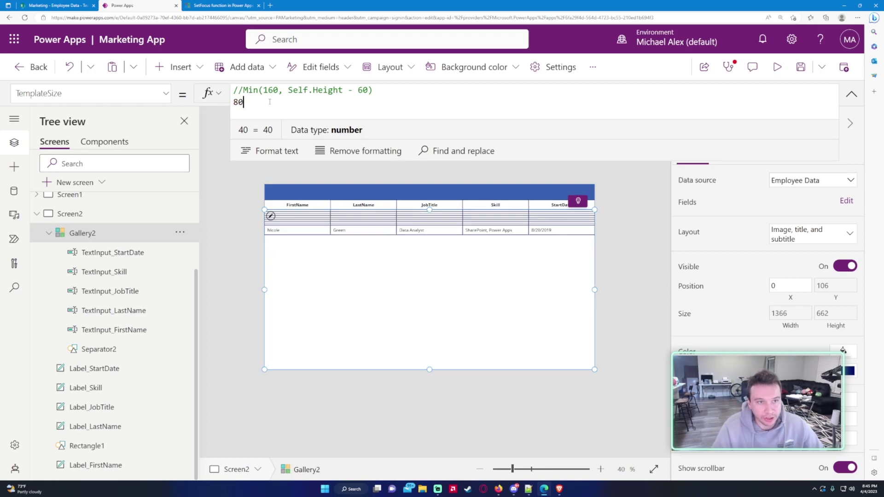
# Set the Height of all five text inputs in Gallery2 to Gallery2.TemplateHeight and collapse the formula bar
pyautogui.click(133, 253)
pyautogui.keyDown('ctrl'); pyautogui.click(131, 272); pyautogui.keyUp('ctrl')
pyautogui.keyDown('ctrl'); pyautogui.click(129, 291); pyautogui.keyUp('ctrl')
pyautogui.keyDown('ctrl'); pyautogui.click(127, 310); pyautogui.keyUp('ctrl')
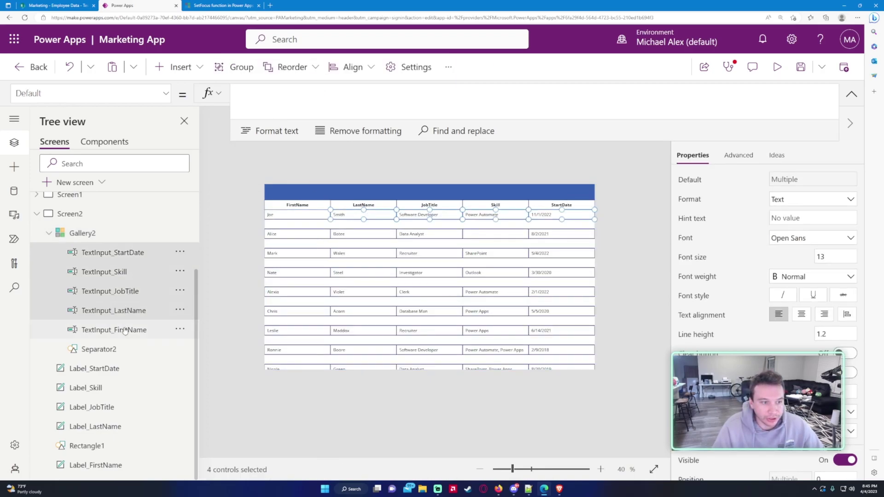
pyautogui.keyDown('ctrl'); pyautogui.click(127, 330); pyautogui.keyUp('ctrl')
pyautogui.click(121, 94)
pyautogui.scroll(-9, 112, 205)
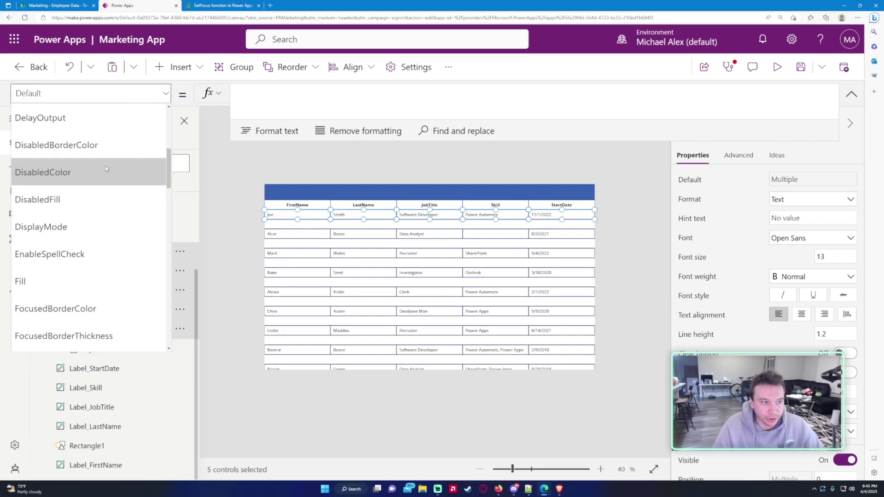
pyautogui.click(108, 179)
pyautogui.click(253, 106)
pyautogui.press('BackSpace')
pyautogui.press('BackSpace')
pyautogui.write('Ga')
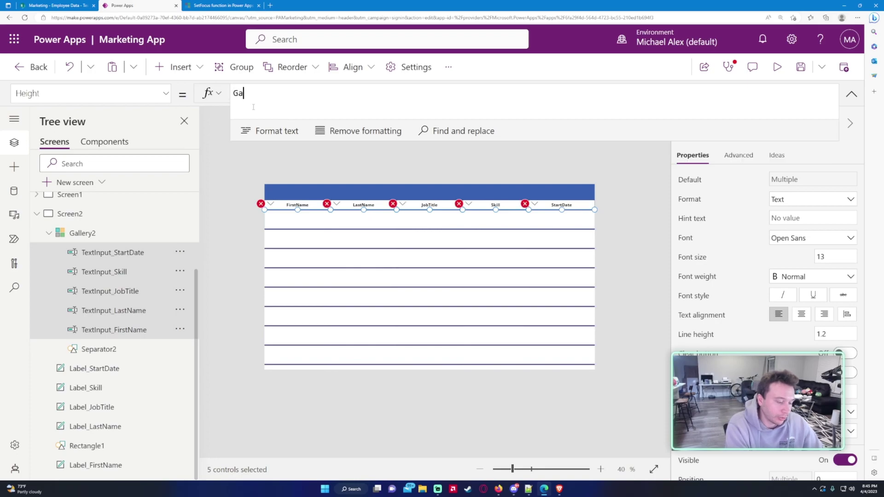
pyautogui.write('llery2.TemplateHieg')
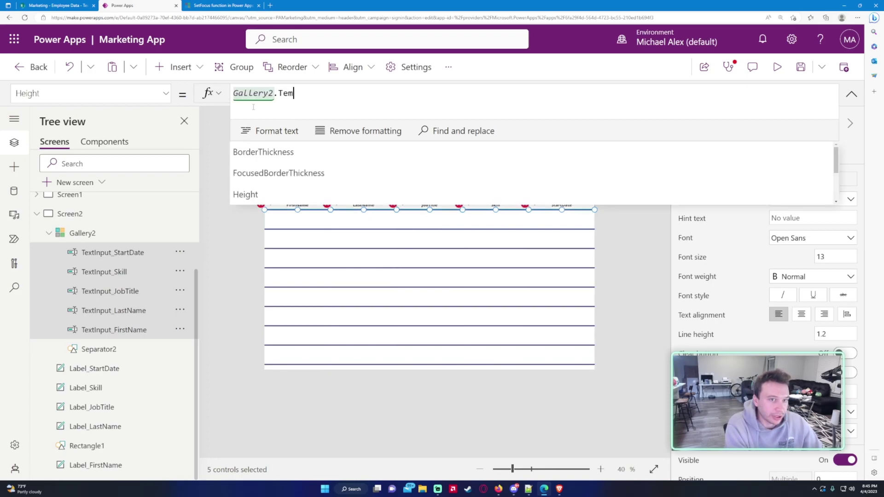
pyautogui.press('BackSpace')
pyautogui.press('BackSpace')
pyautogui.press('BackSpace')
pyautogui.press('BackSpace')
pyautogui.write('Height')
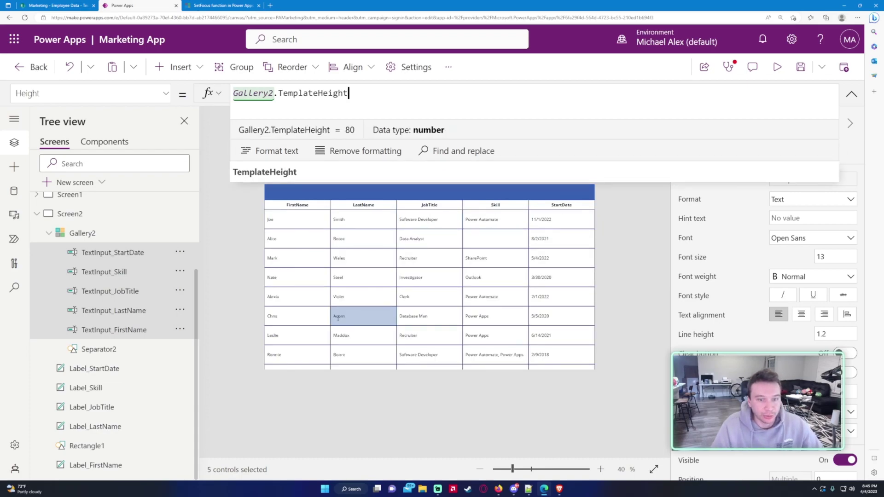
pyautogui.click(851, 94)
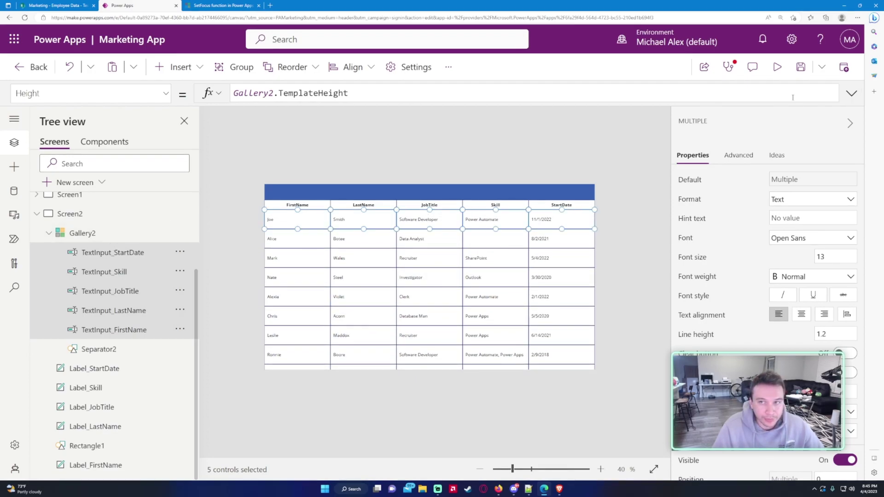
# Preview the app, test editing by clearing the FirstName cell of the gallery's first row, and close the preview
pyautogui.click(777, 67)
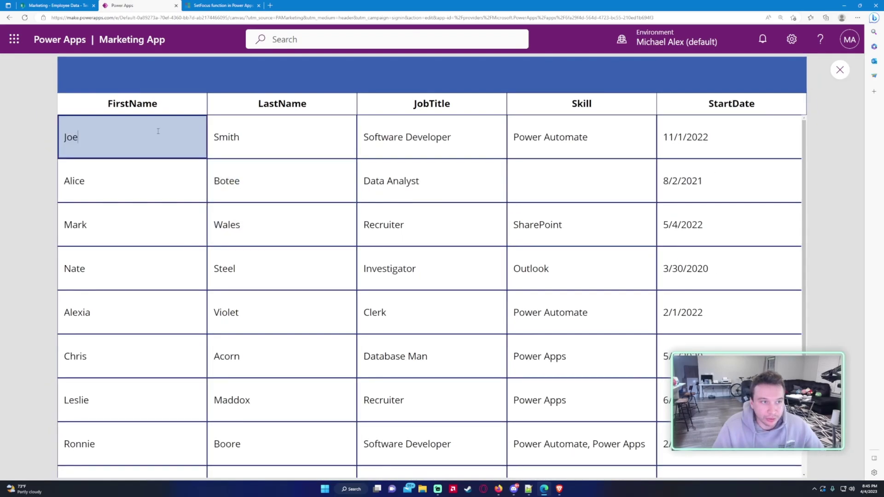
pyautogui.press('BackSpace')
pyautogui.press('BackSpace')
pyautogui.press('BackSpace')
pyautogui.write('Joe')
pyautogui.press('BackSpace')
pyautogui.press('BackSpace')
pyautogui.press('BackSpace')
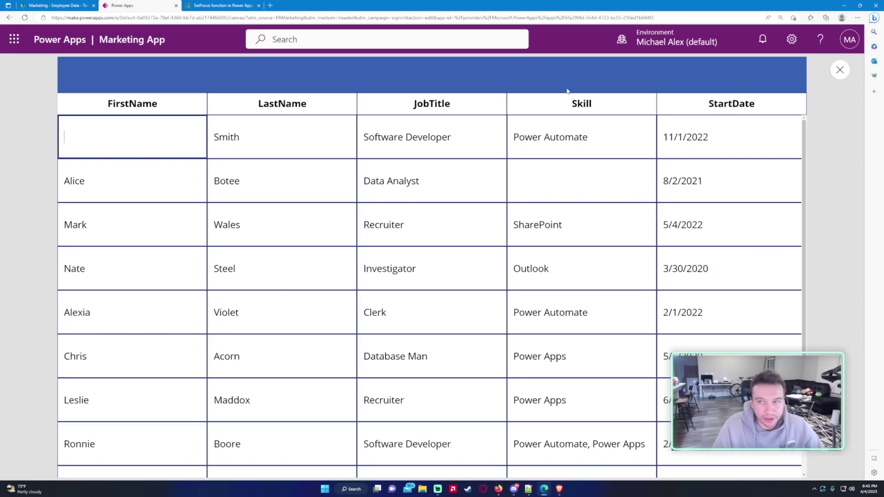
pyautogui.click(840, 69)
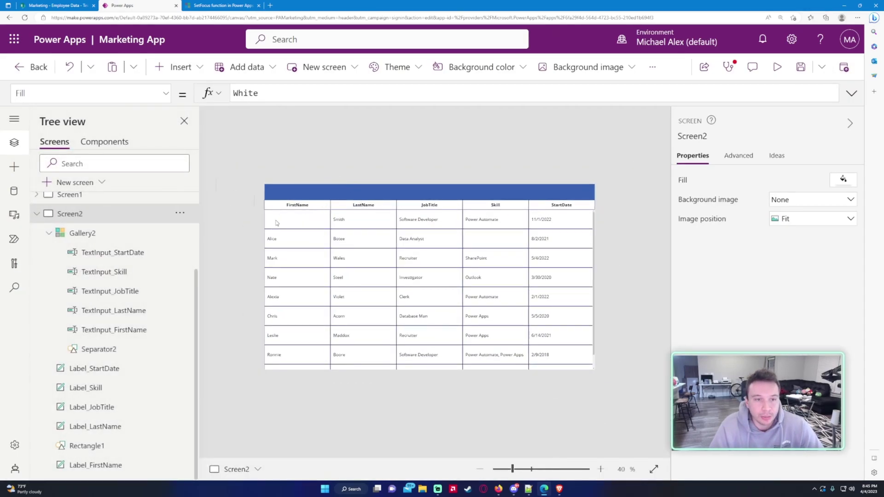
# Reopen the preview, re-enter the first name in the gallery's first row, and return to the editor
pyautogui.click(777, 67)
pyautogui.click(167, 141)
pyautogui.write('Joe')
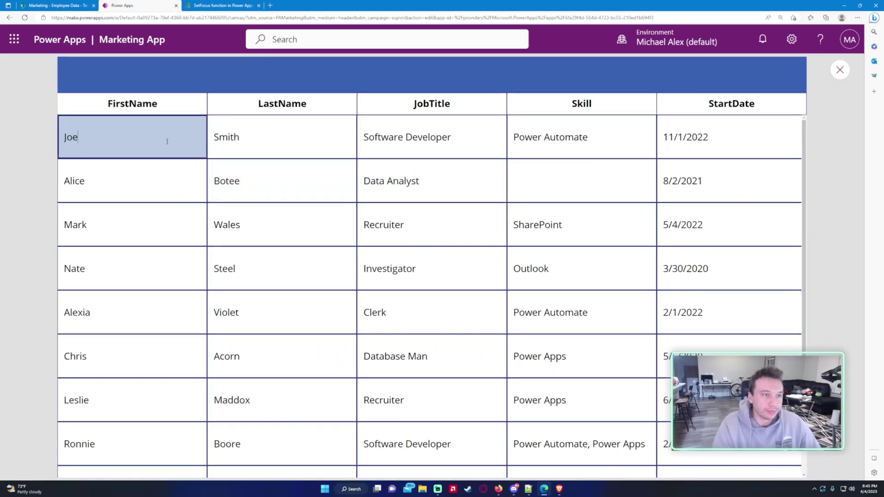
pyautogui.click(840, 70)
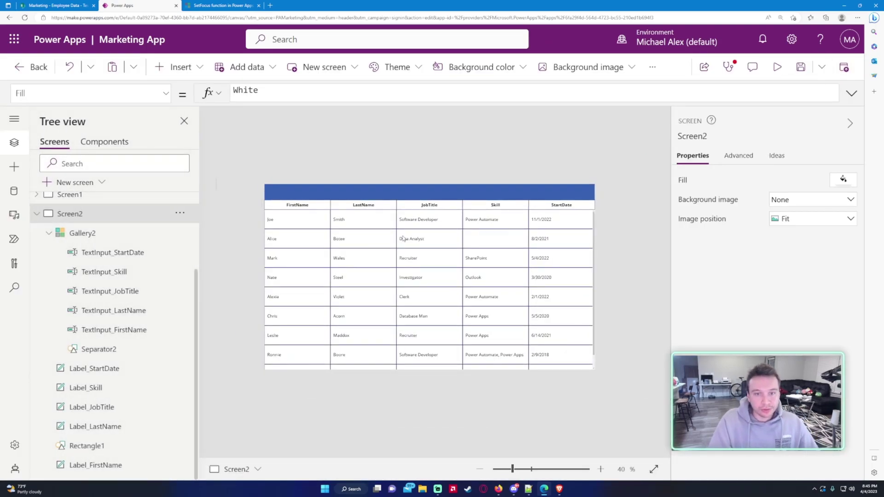